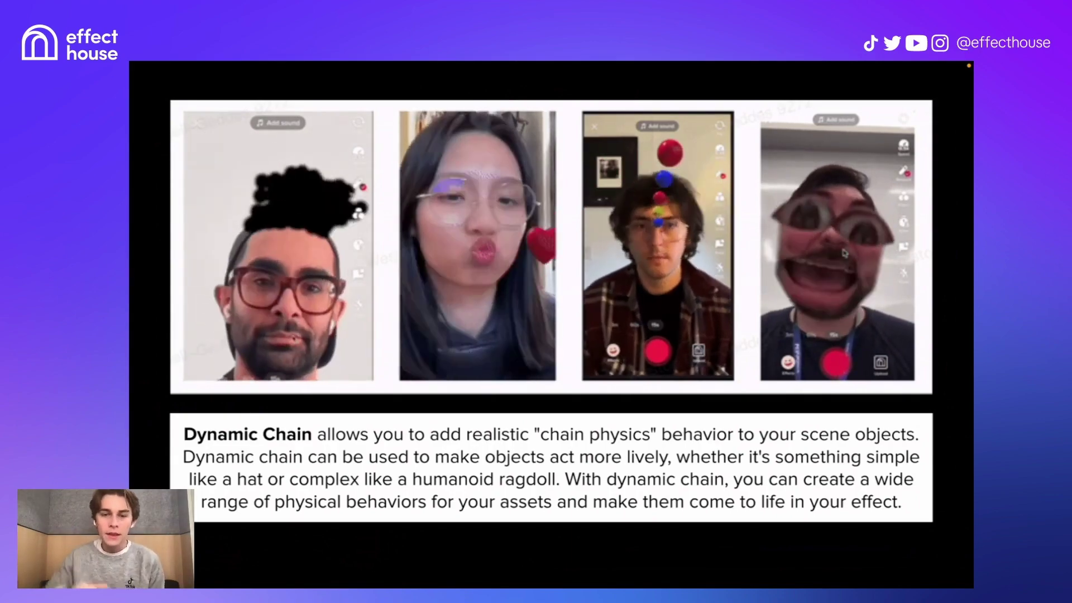
# Step: Advance to the Dynamic Chain Features and Current Limitations slide
pyautogui.press('Right')
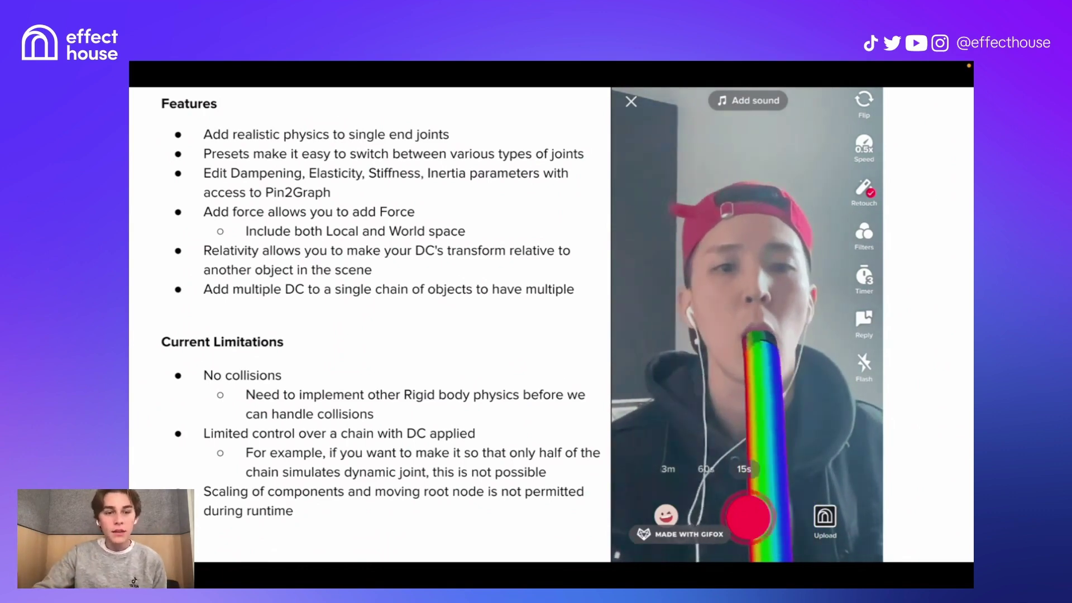
# Step: Advance through the baked animations and Possibilities are Endless slides, then switch to Effect House
pyautogui.press('Right')
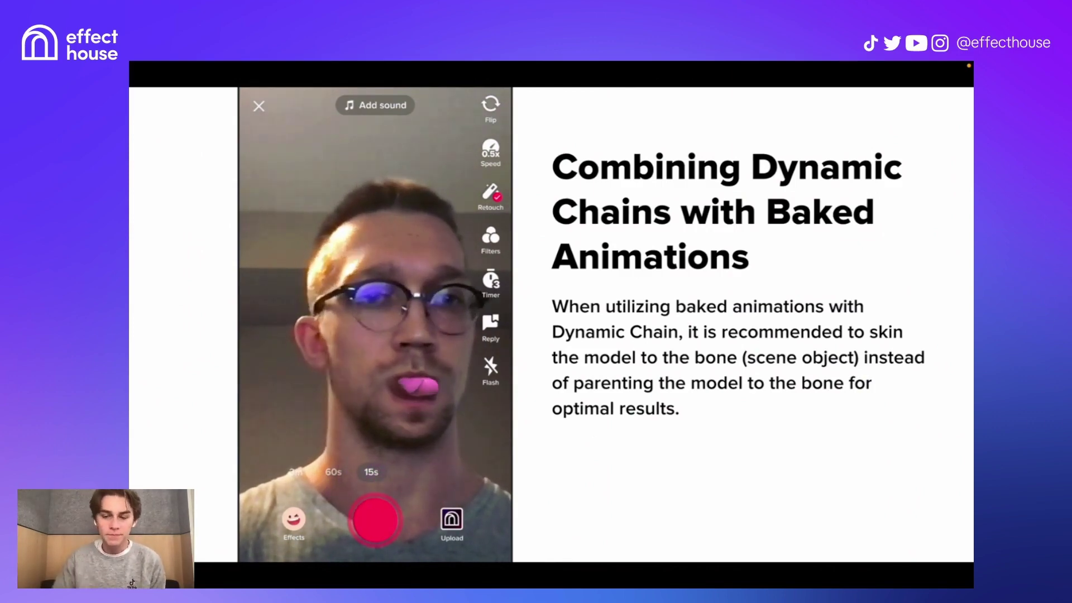
pyautogui.press('Right')
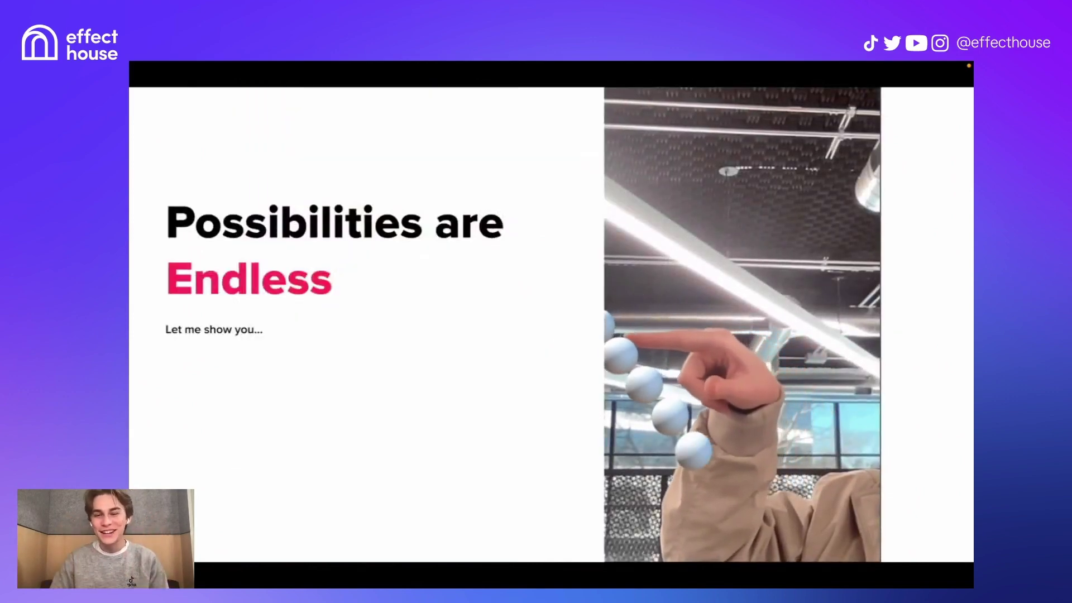
pyautogui.press('super+Tab')
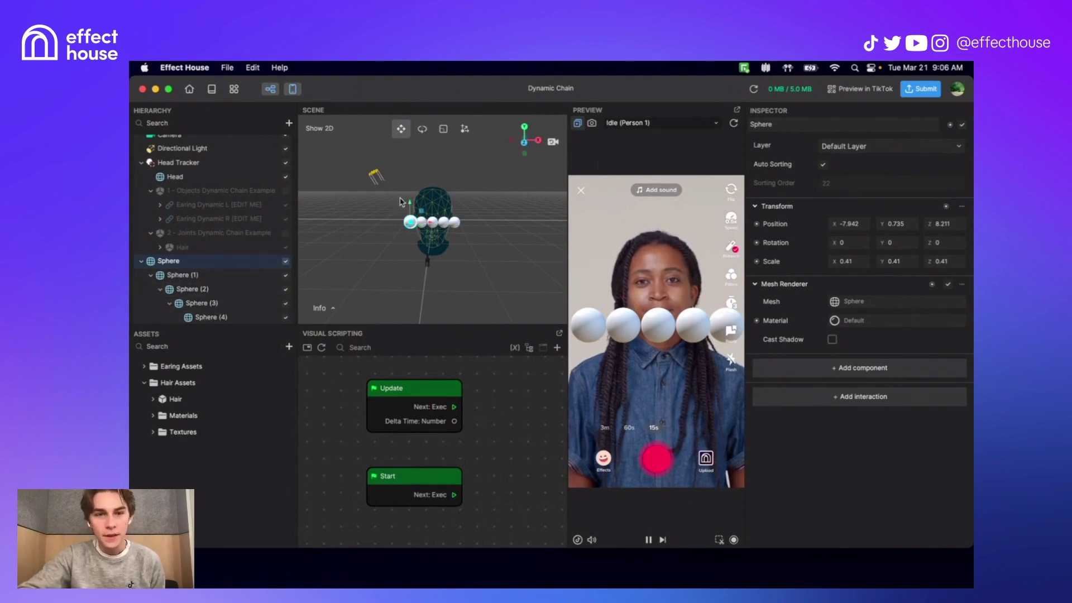
# Step: Lower the Sphere to Y 0.103 and give it a Dynamic Chain on the Loose preset
pyautogui.moveTo(409, 209); pyautogui.dragTo(411, 210)
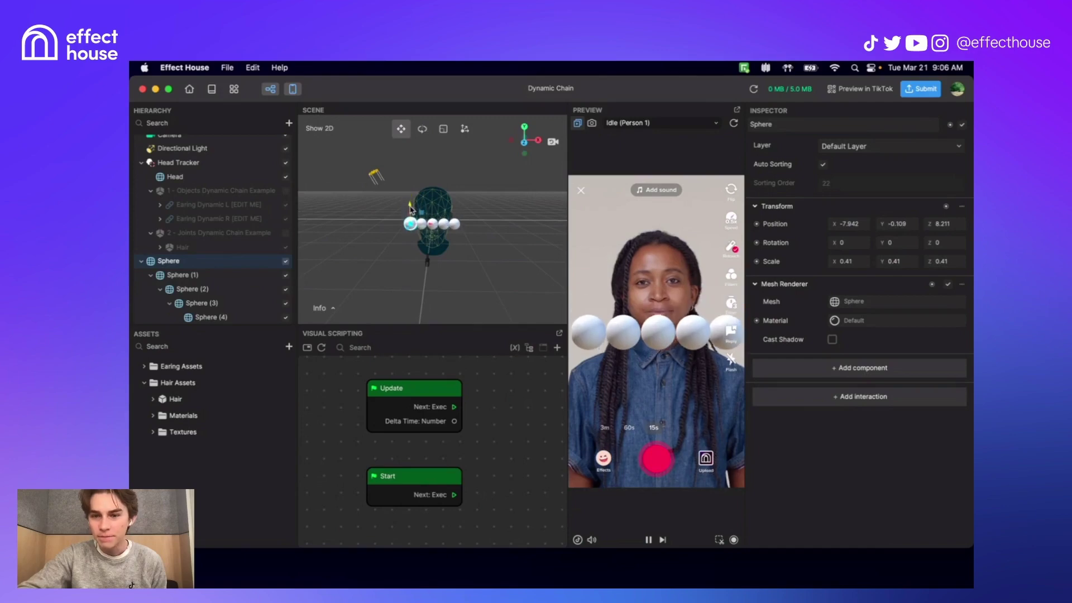
pyautogui.click(798, 368)
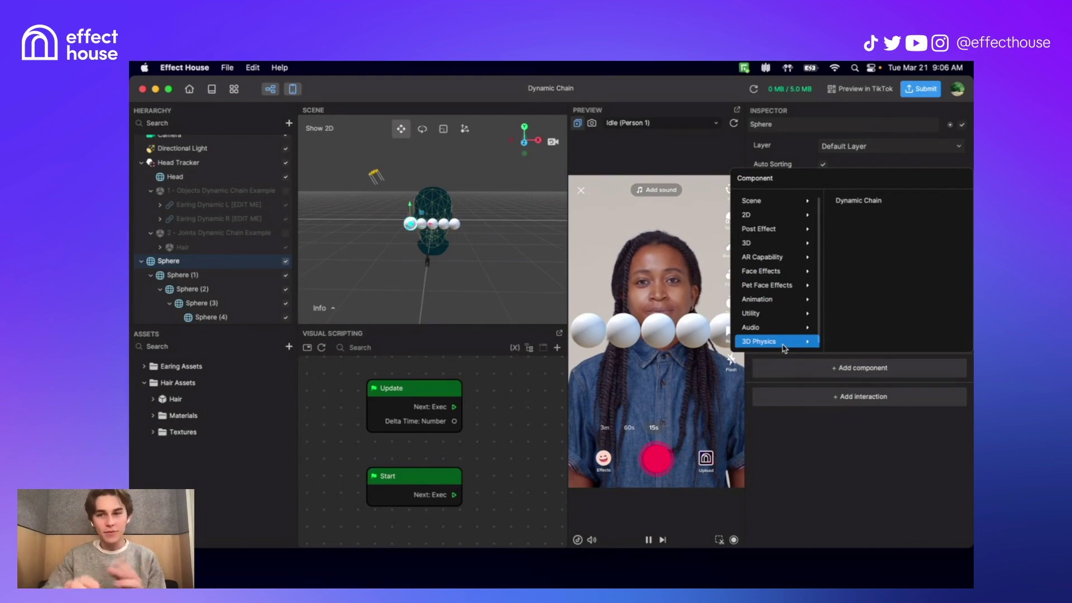
pyautogui.click(868, 202)
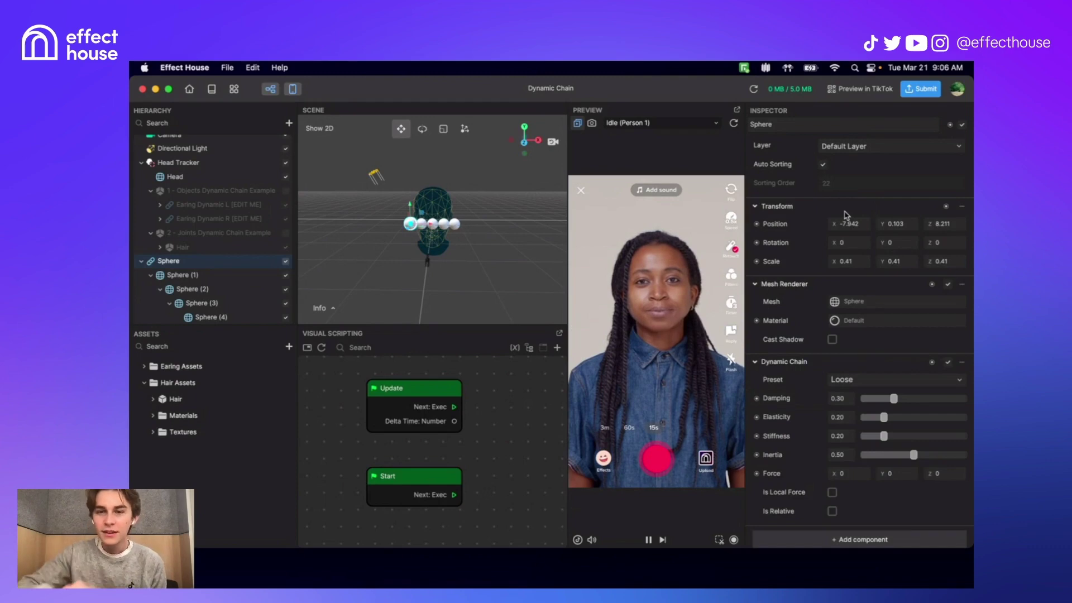
# Step: Pull the Sphere chain down and test its bounce with the Springy preset
pyautogui.moveTo(411, 204); pyautogui.dragTo(413, 214)
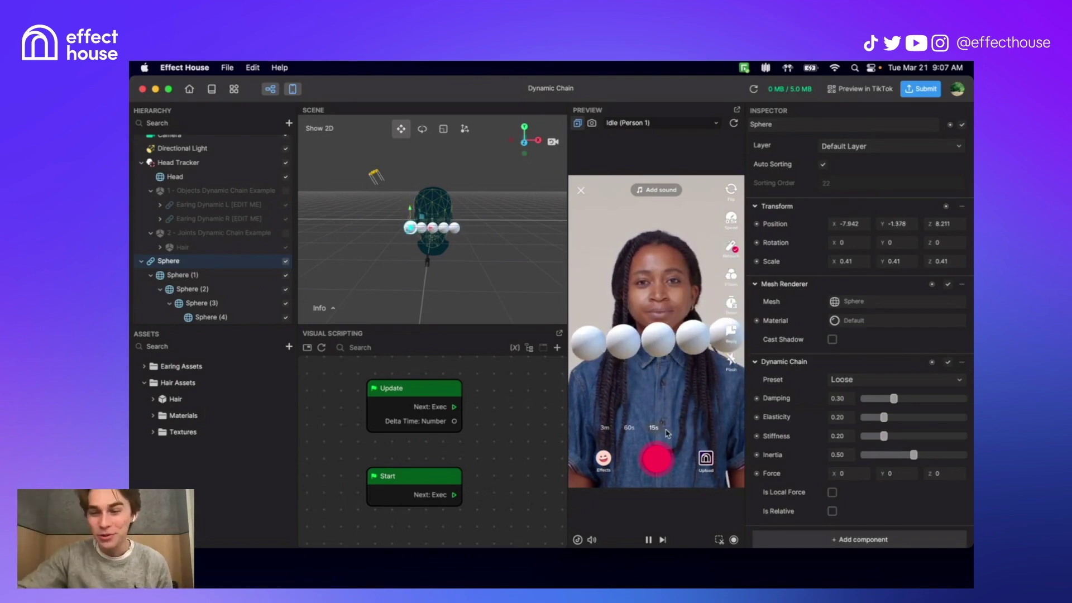
pyautogui.click(879, 381)
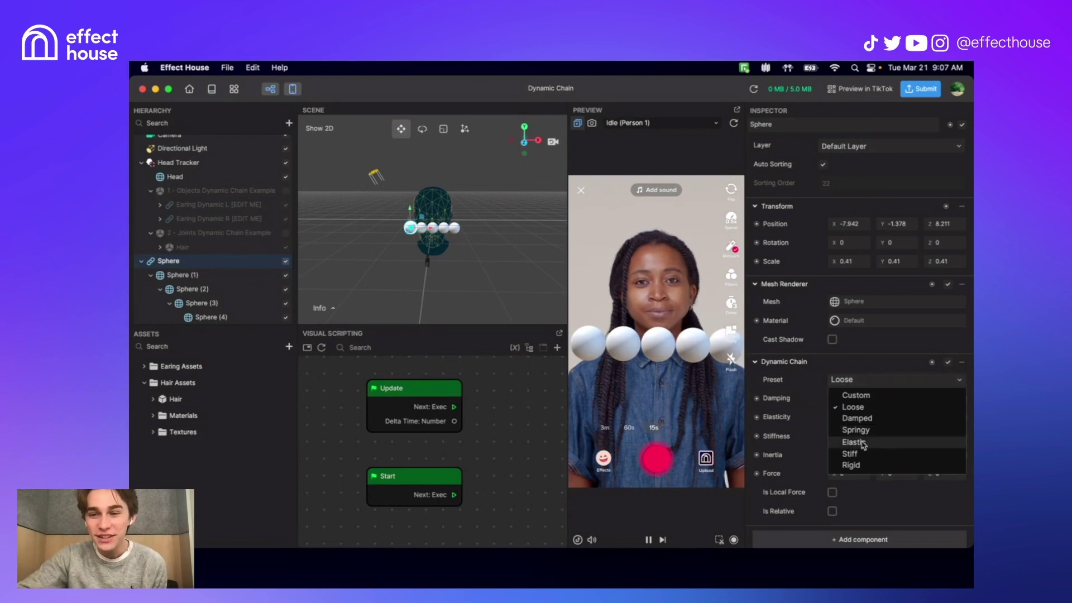
pyautogui.click(860, 430)
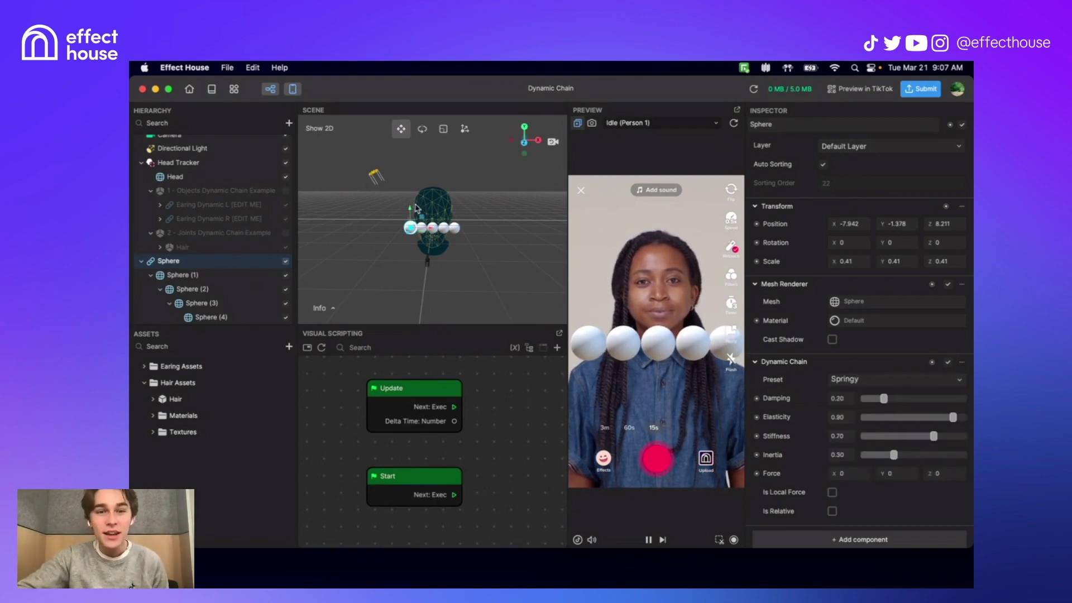
pyautogui.moveTo(411, 212)
pyautogui.mouseDown()
pyautogui.moveTo(413, 187)
pyautogui.moveTo(412, 235)
pyautogui.moveTo(411, 211)
pyautogui.mouseUp()
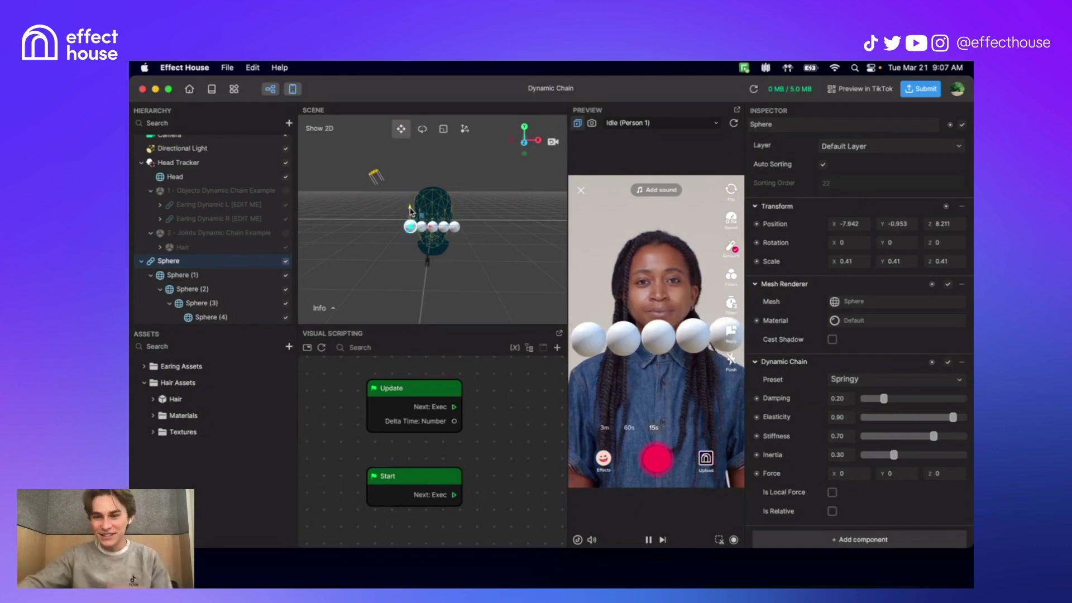
# Step: Return the chain to the Loose preset and scrub the Force Y value, leaving Y at -0.953
pyautogui.click(851, 379)
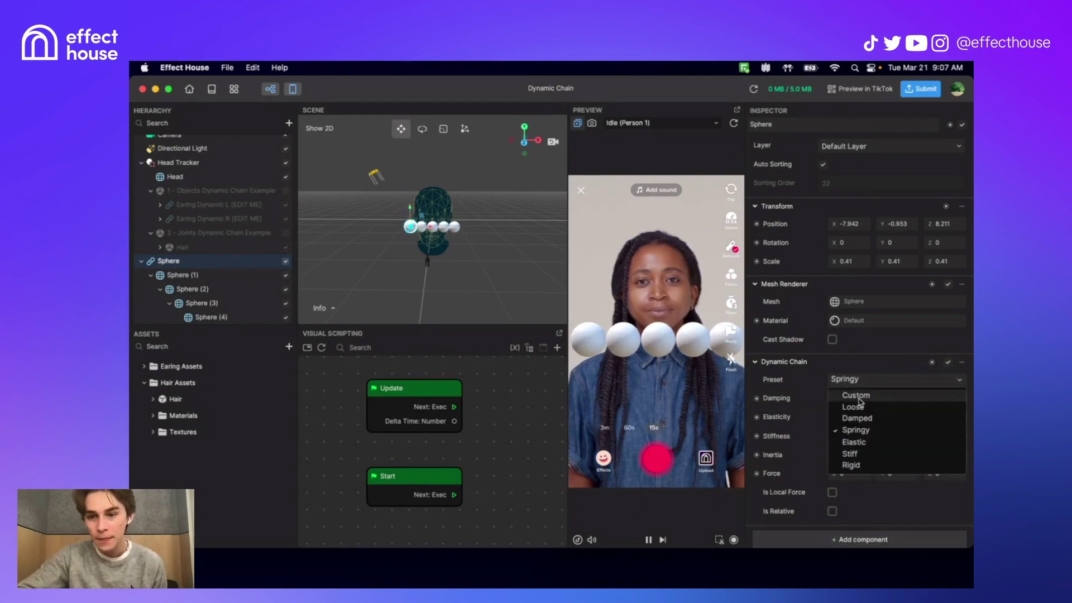
pyautogui.click(855, 408)
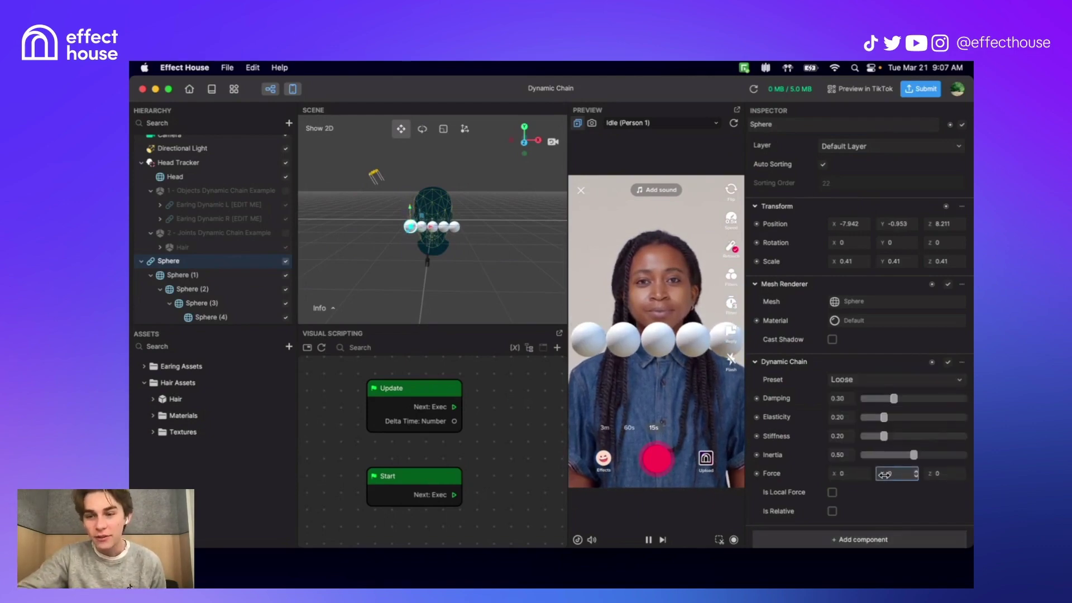
pyautogui.moveTo(869, 475); pyautogui.dragTo(895, 478)
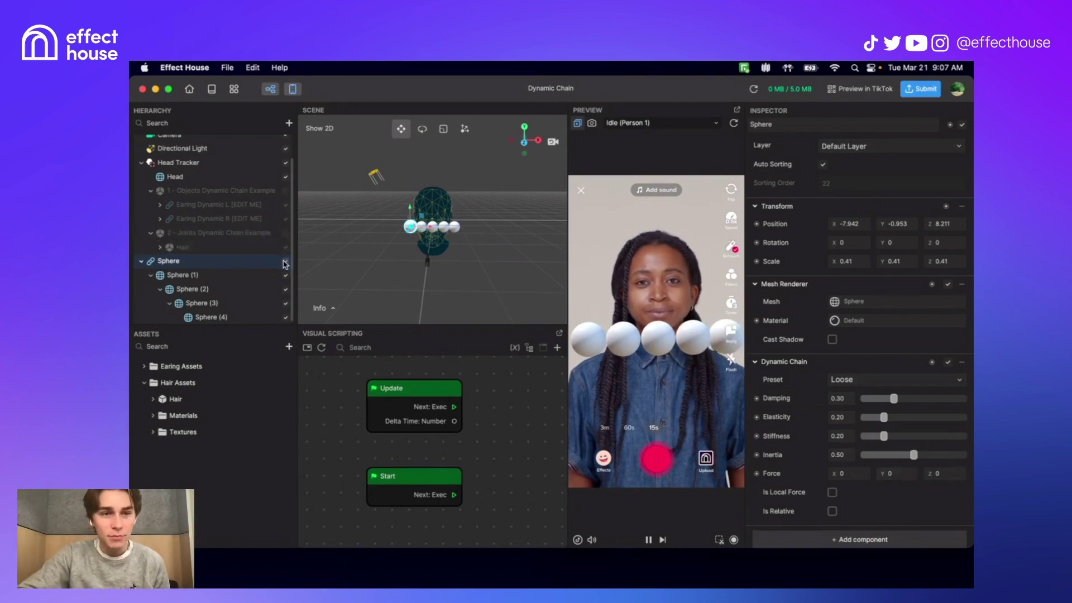
# Step: Swap the Sphere for the 1 - Objects Dynamic Chain Example earrings, previewed on the live webcam
pyautogui.click(286, 192)
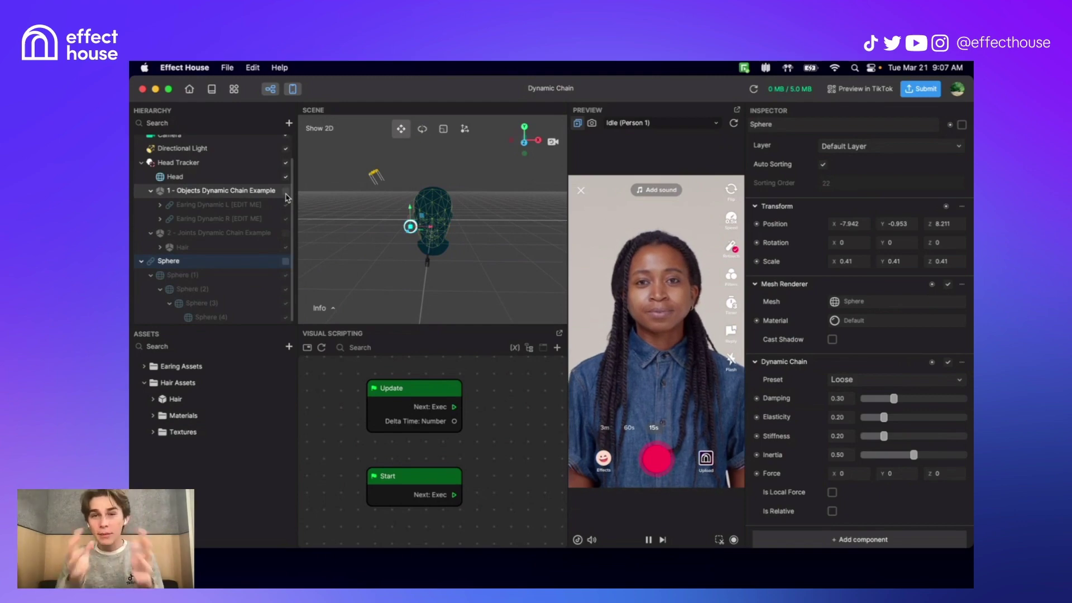
pyautogui.click(285, 191)
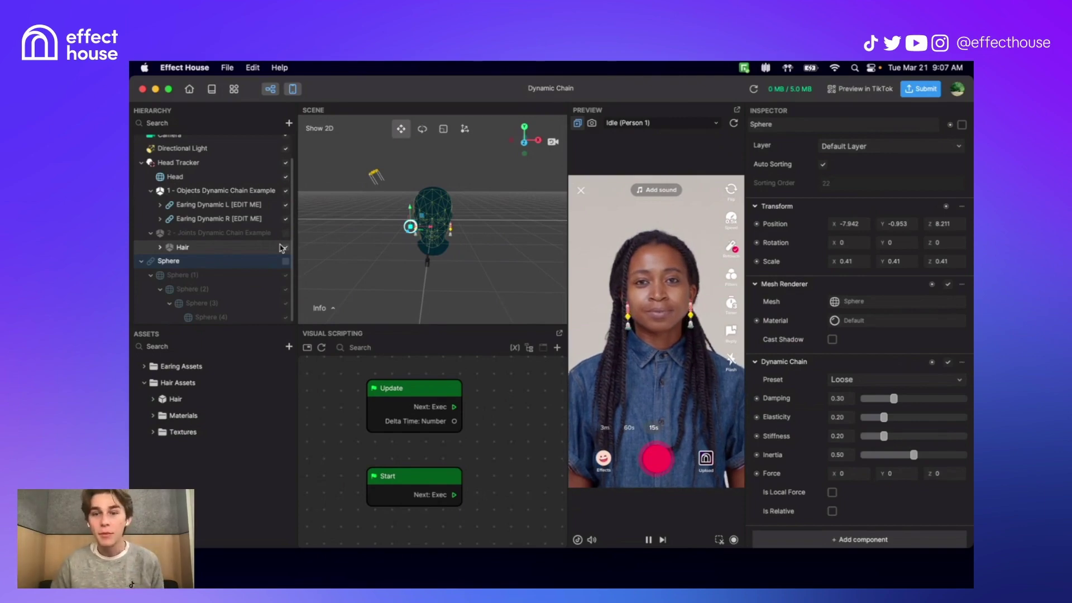
pyautogui.click(626, 127)
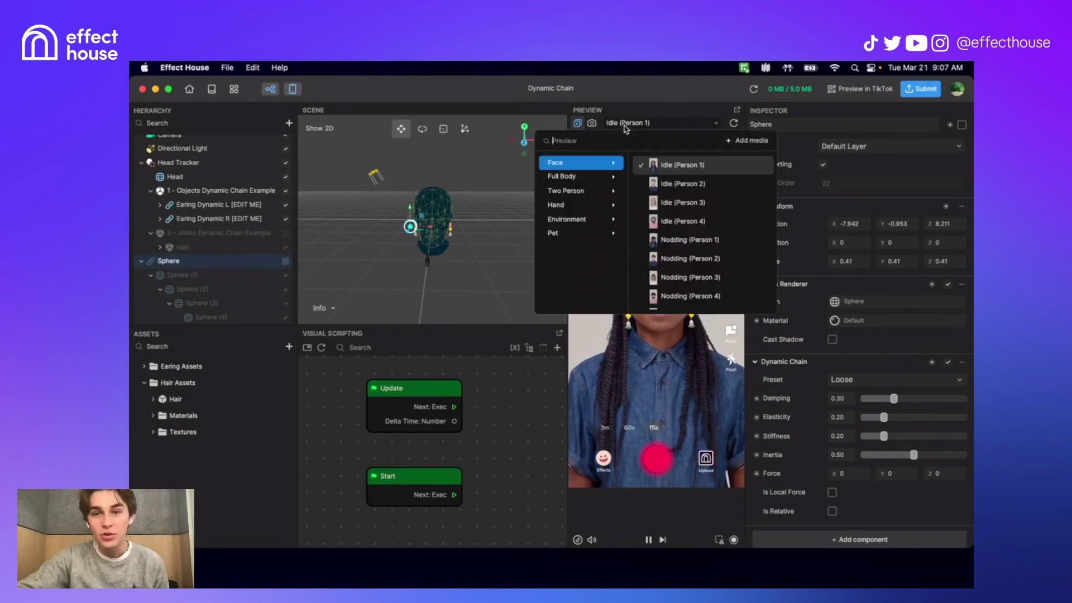
pyautogui.click(645, 109)
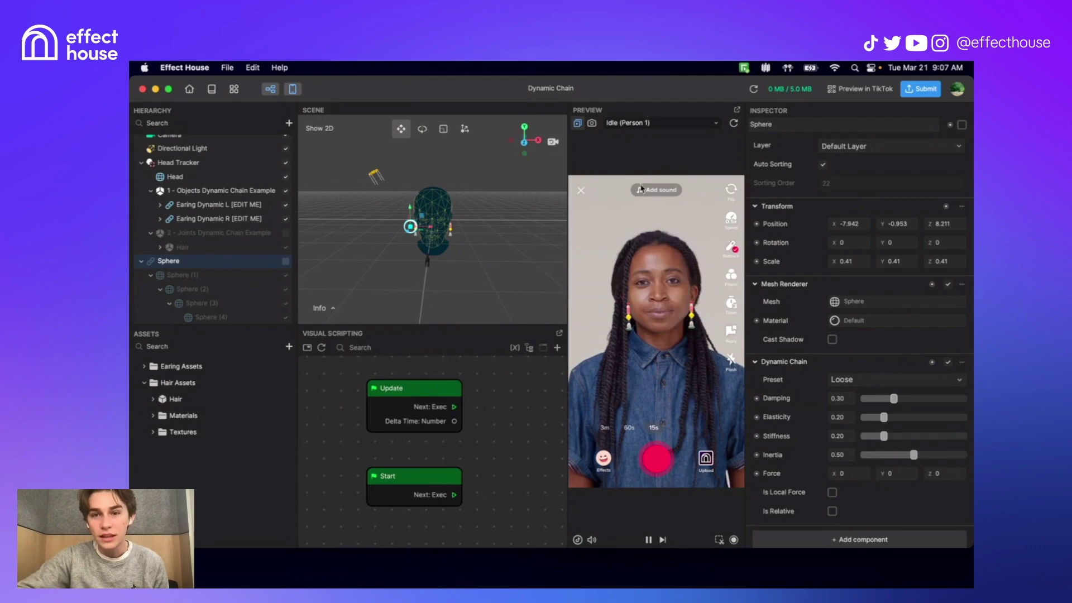
pyautogui.click(592, 123)
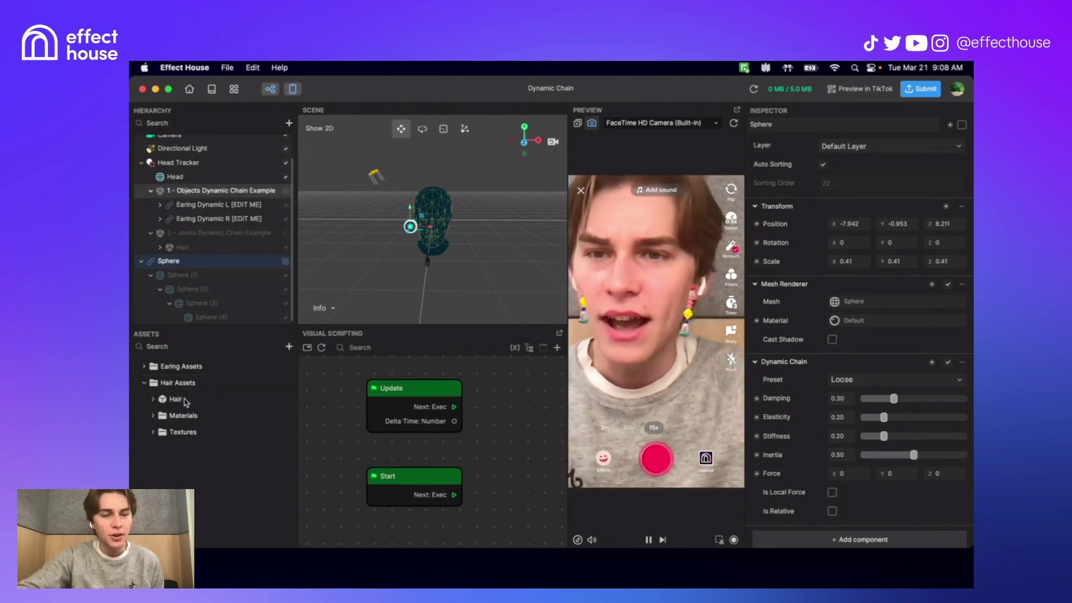
# Step: Place the spiky Hair asset from Hair Assets under Head in the Hierarchy
pyautogui.moveTo(191, 403); pyautogui.dragTo(201, 180)
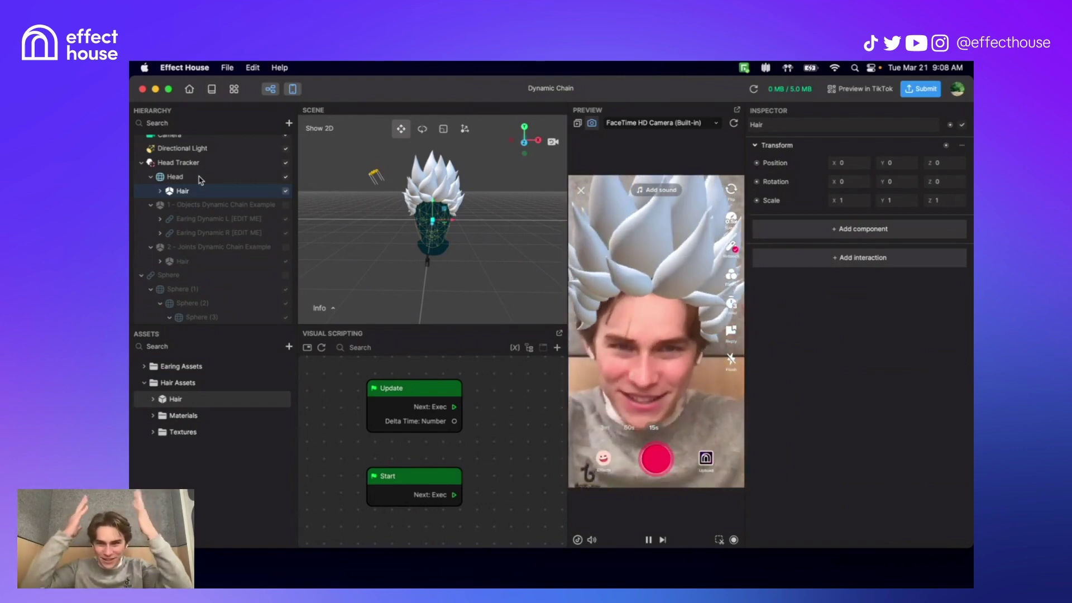
# Step: Give Root_Hair_Joint a Rigid Dynamic Chain (Damping 0.85, Elasticity 1.00, Stiffness 0.90, Inertia 0.00)
pyautogui.click(159, 191)
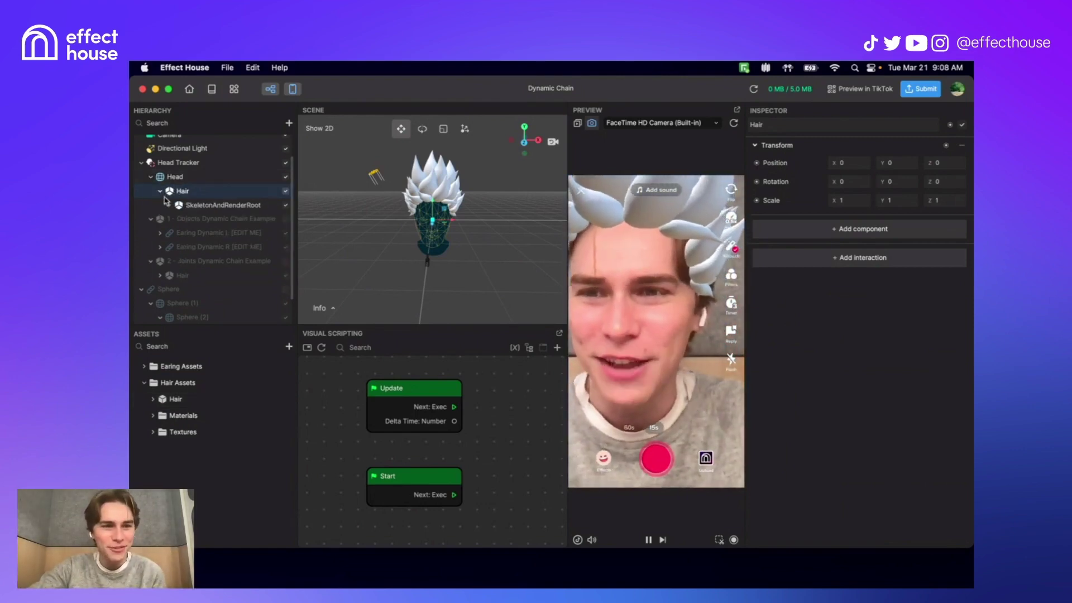
pyautogui.click(168, 205)
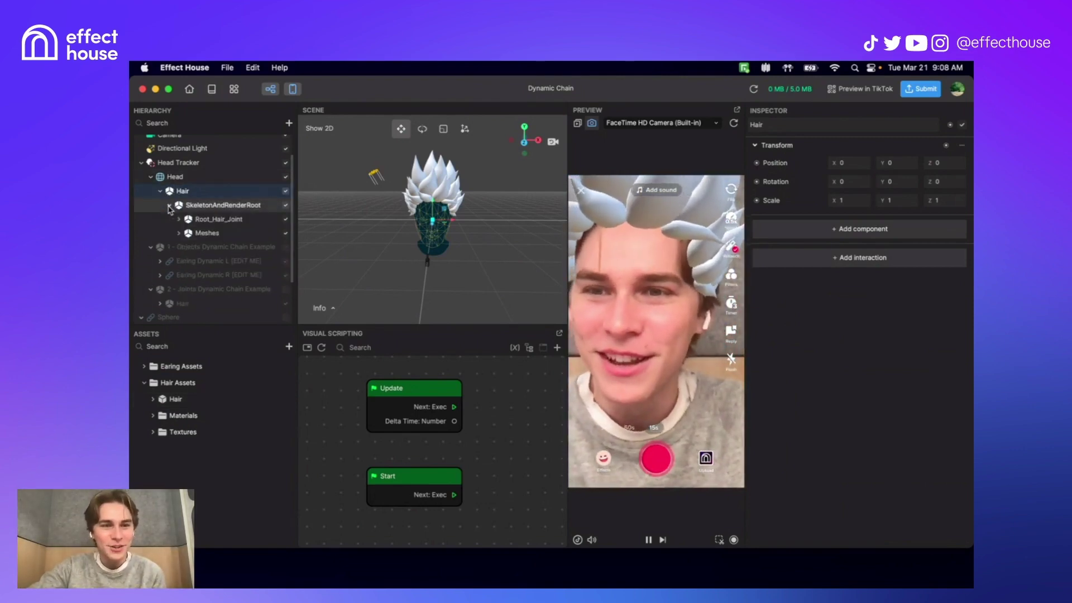
pyautogui.click(210, 222)
pyautogui.click(179, 219)
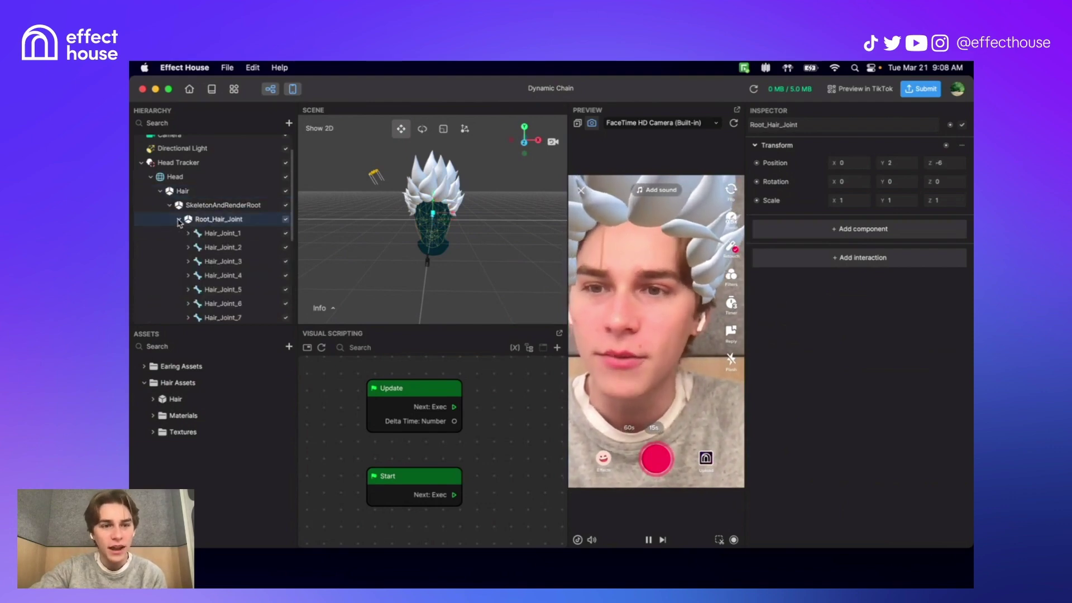
pyautogui.click(821, 240)
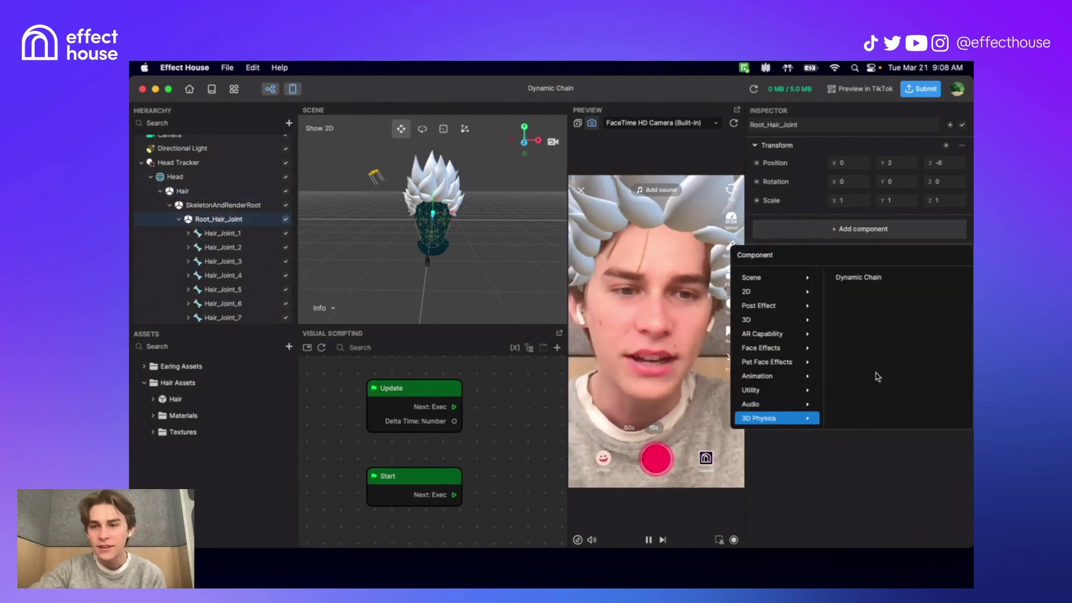
pyautogui.click(858, 279)
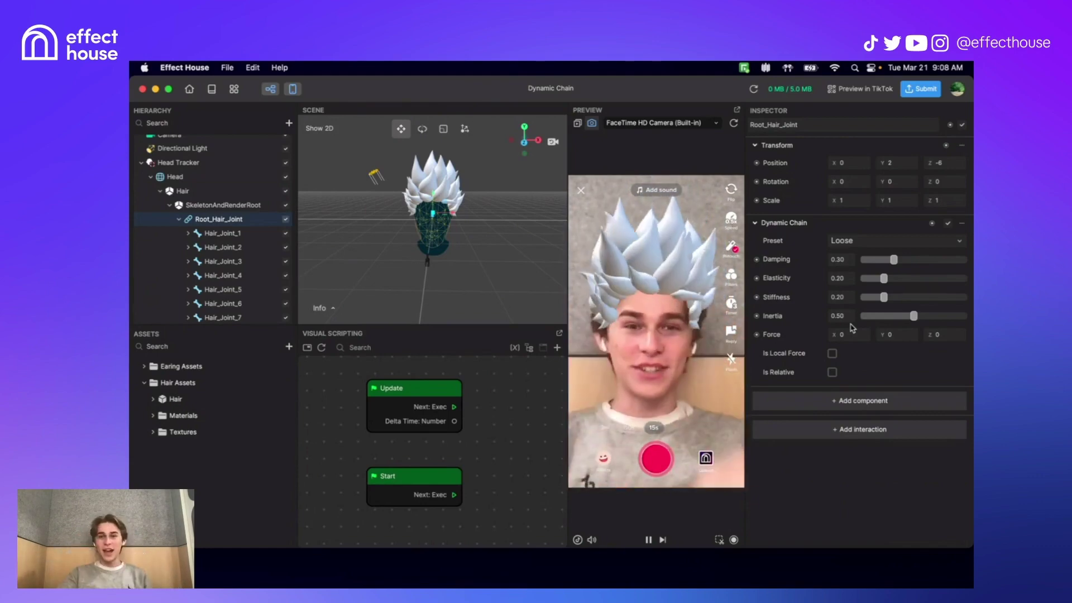
pyautogui.click(843, 240)
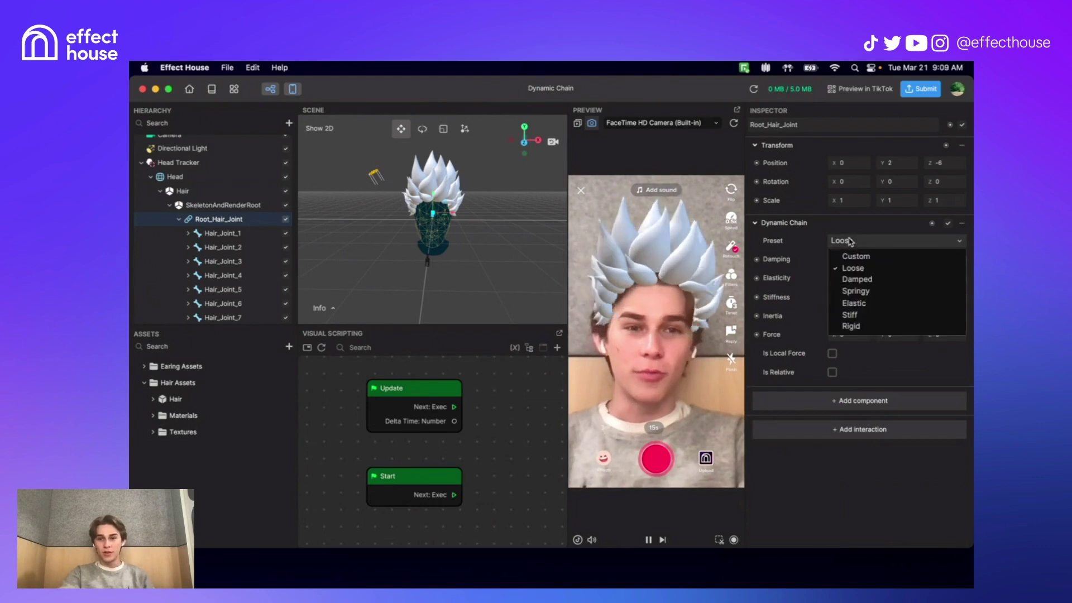
pyautogui.click(856, 330)
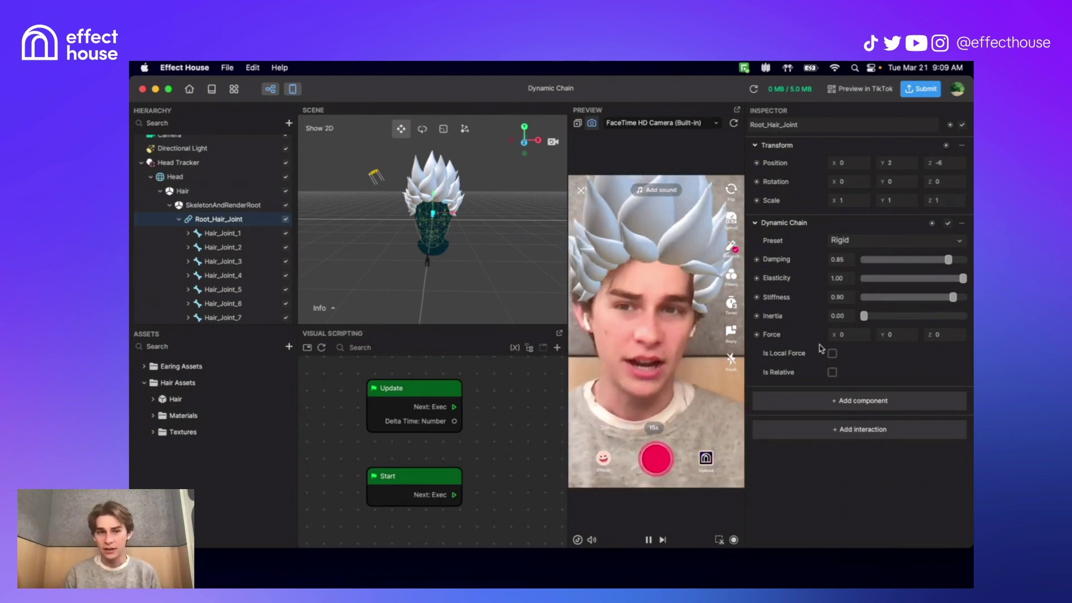
# Step: Add a Dynamic Chain component to Hair_Joint_1
pyautogui.click(231, 236)
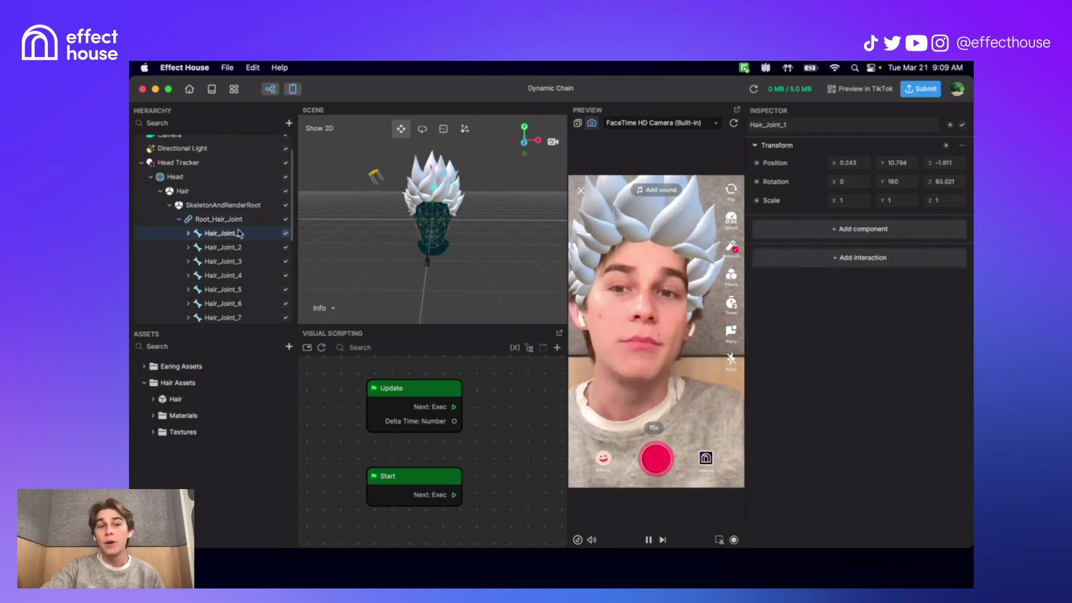
pyautogui.click(877, 234)
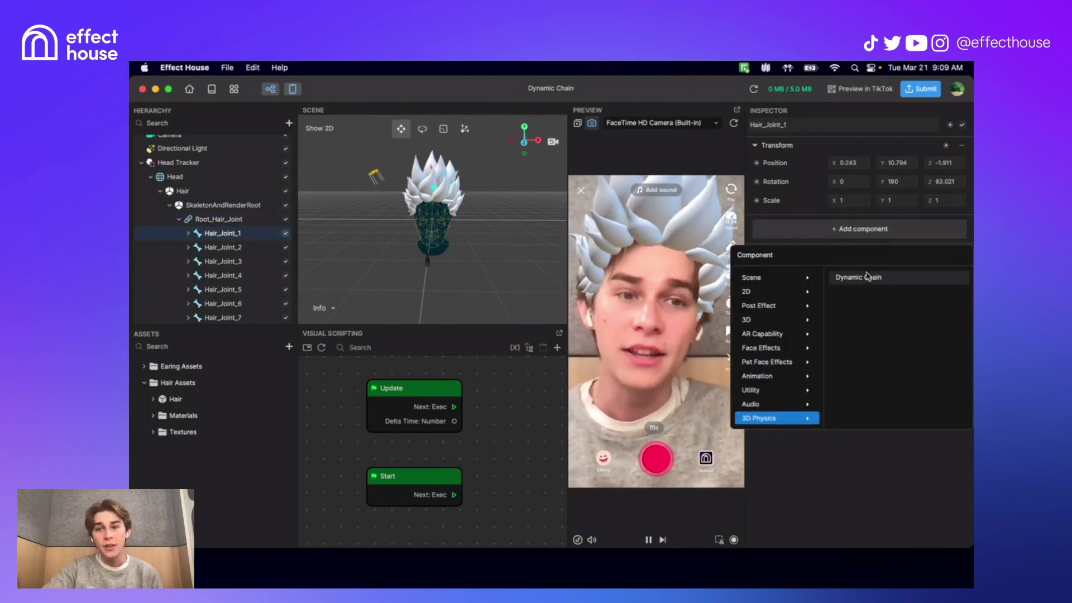
pyautogui.click(859, 277)
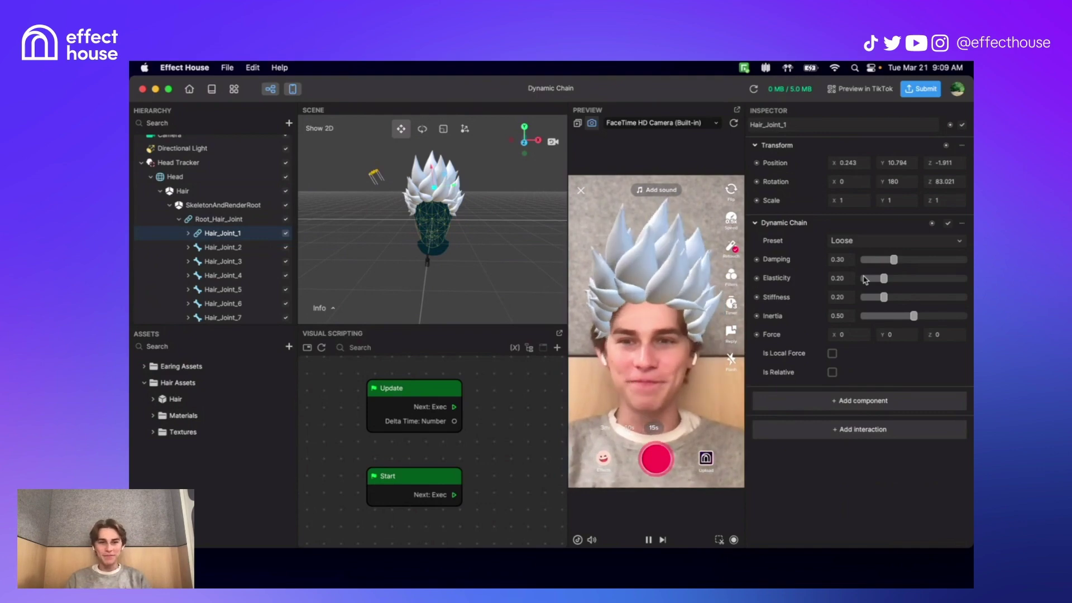
# Step: Disable the Hair object and enable the 2 - Joints Dynamic Chain Example
pyautogui.click(285, 190)
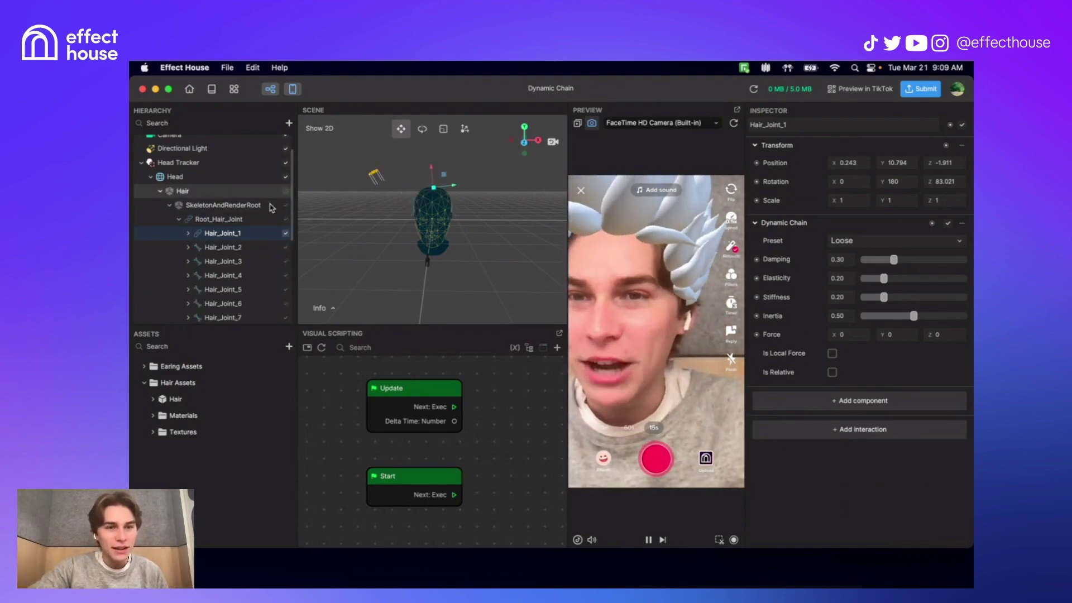
pyautogui.scroll(-5, 279, 246)
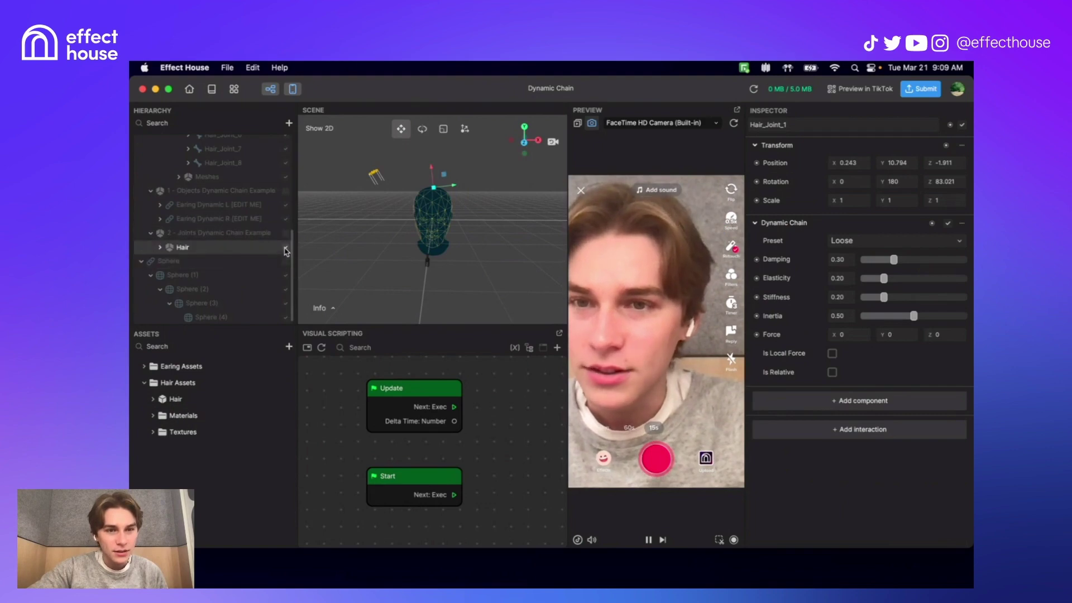
pyautogui.click(286, 233)
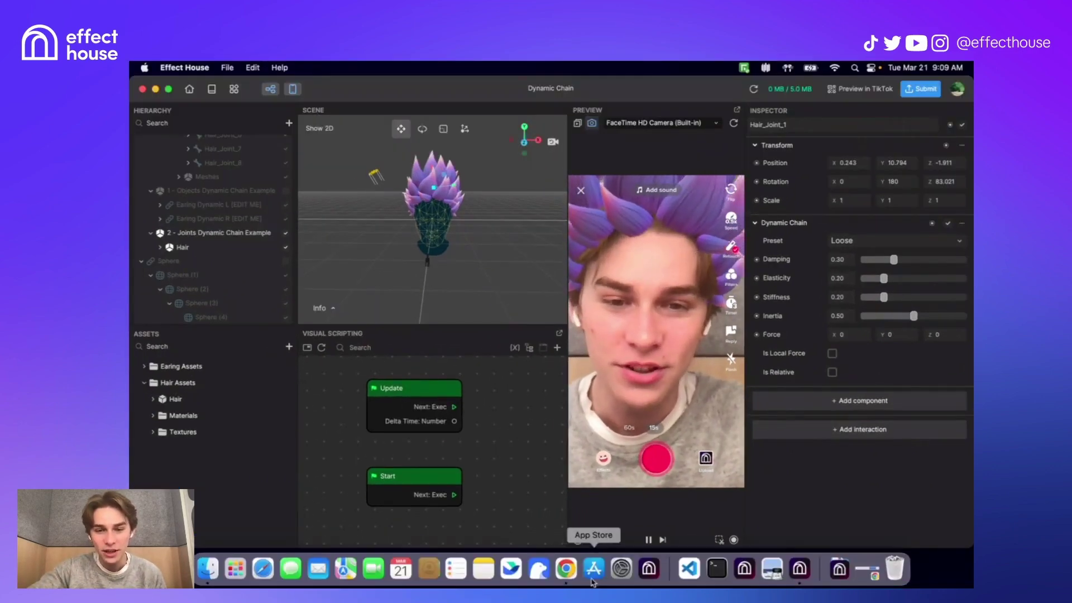
# Step: Leave the fullscreen slideshow and scroll through the Dynamic Chain documentation page in Chrome
pyautogui.click(570, 568)
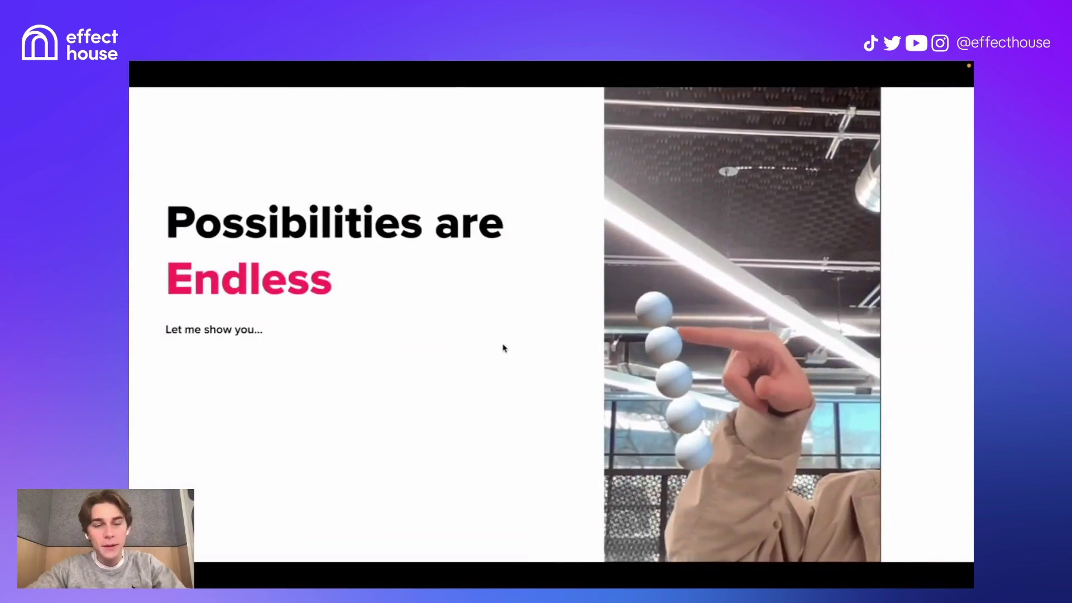
pyautogui.press('Escape')
pyautogui.click(551, 89)
pyautogui.scroll(-4, 513, 278)
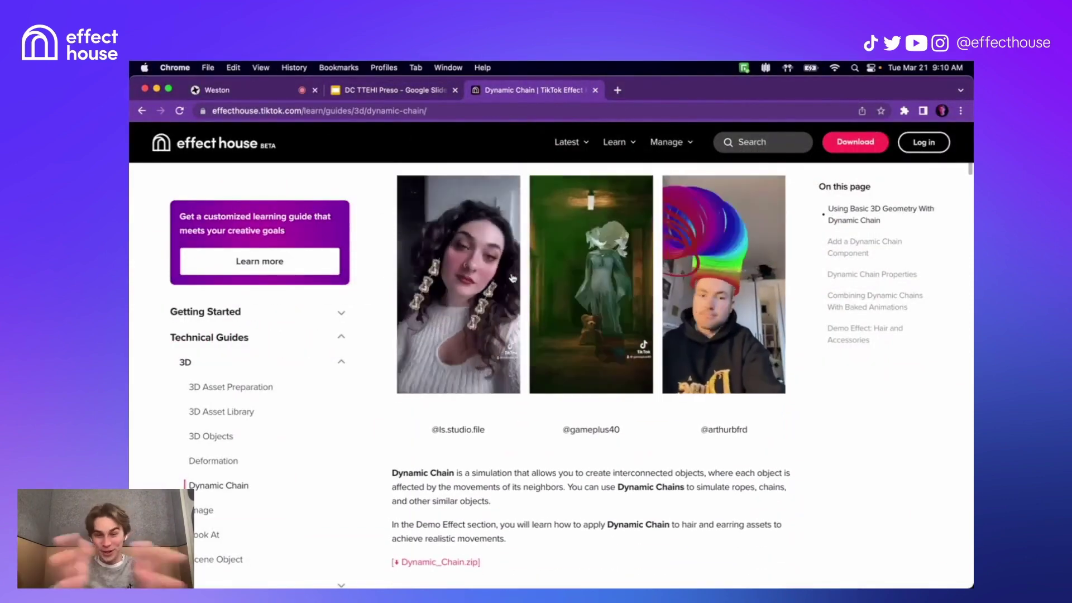
pyautogui.scroll(-1, 513, 277)
pyautogui.scroll(-4, 512, 278)
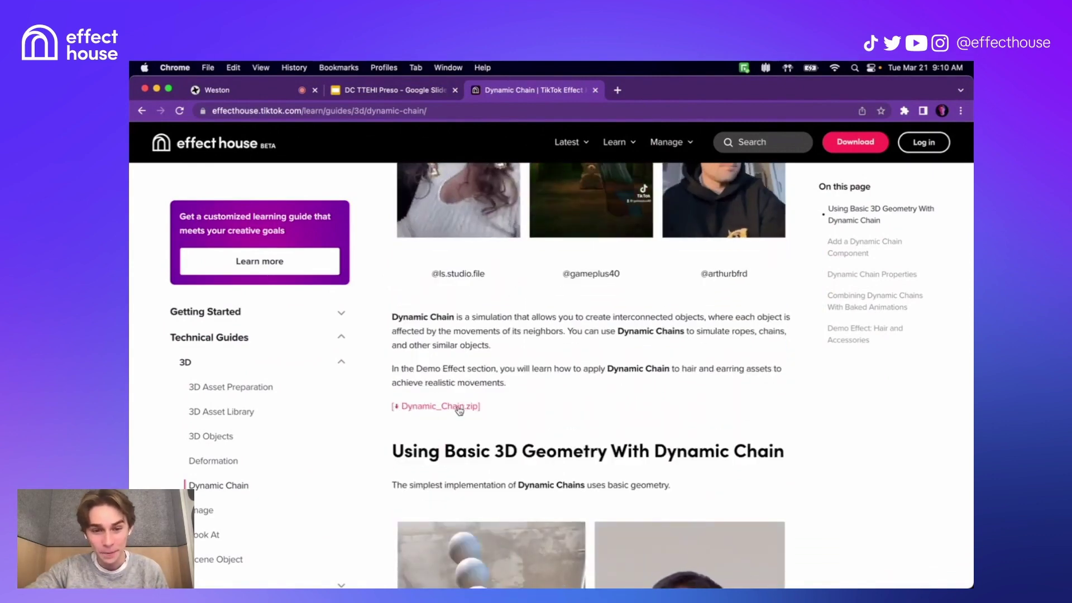
pyautogui.scroll(-15, 438, 398)
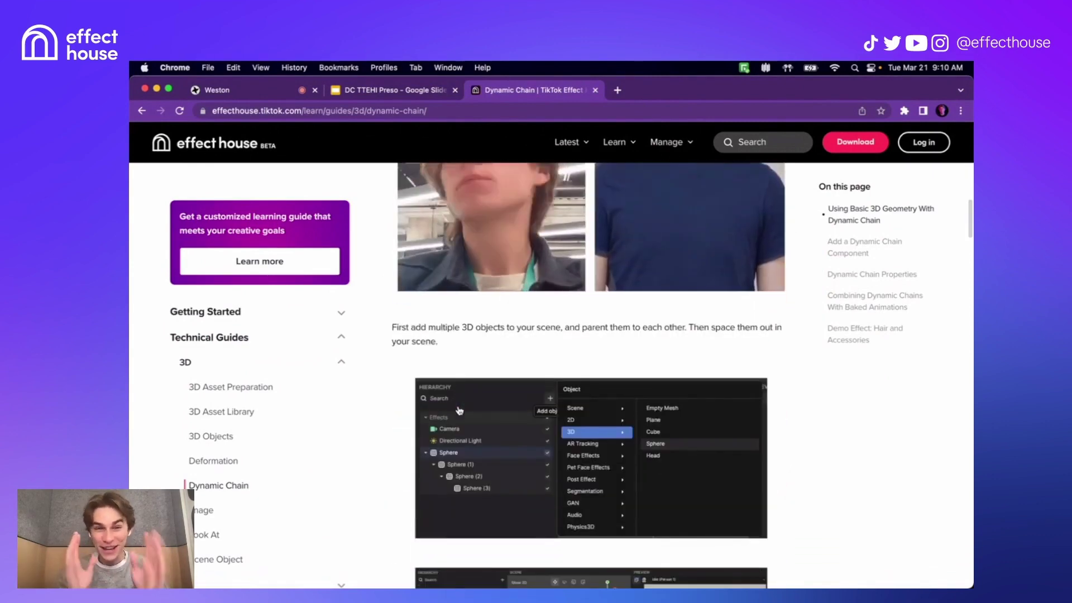
pyautogui.scroll(20, 459, 411)
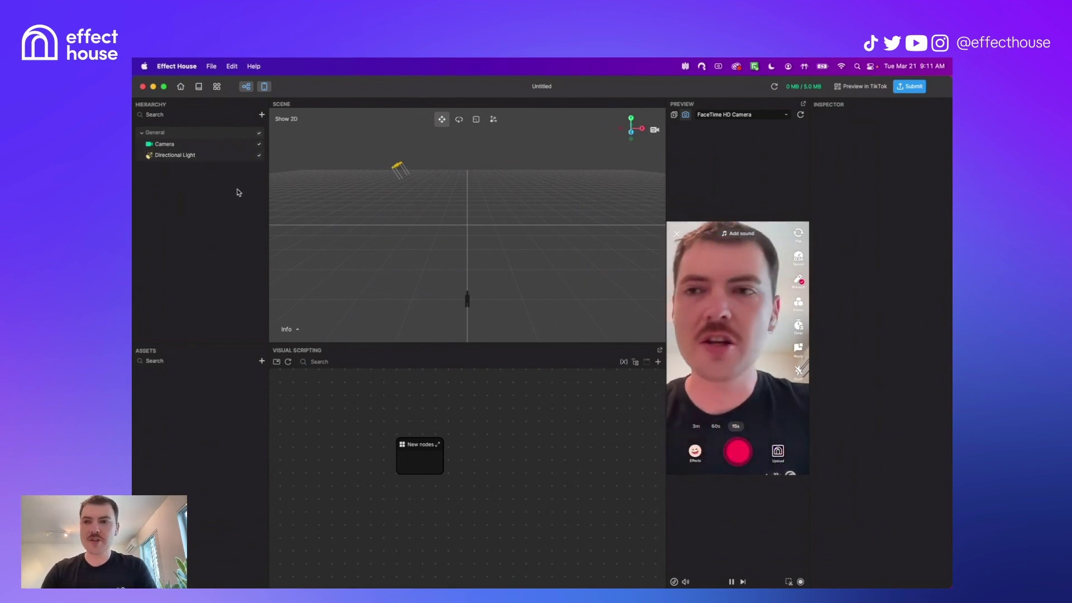
# Step: Add a 3D Sphere to the new scene and bring up its Add interaction options
pyautogui.click(262, 116)
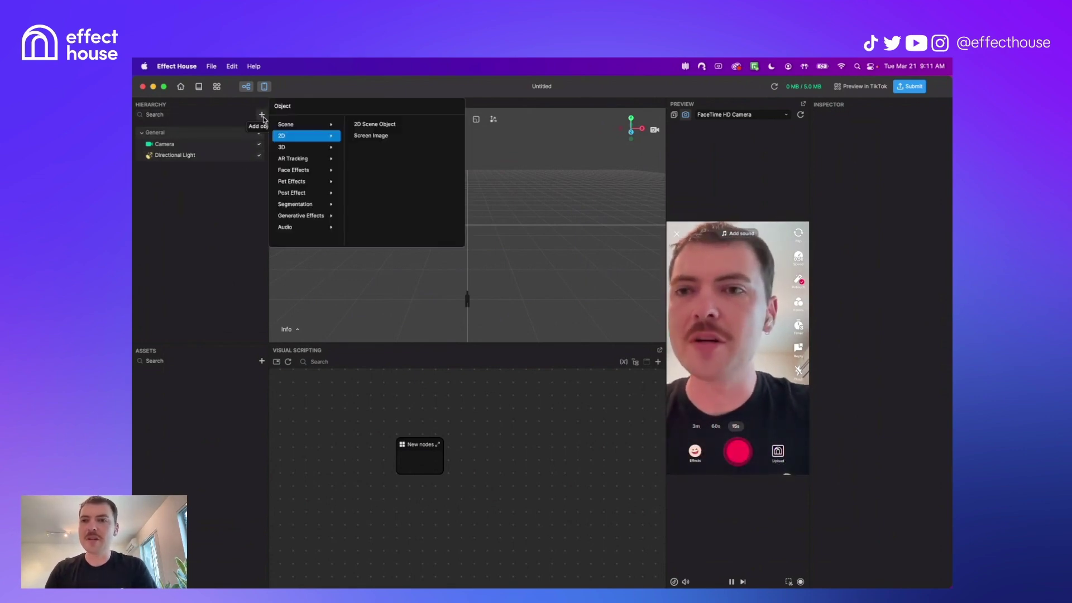
pyautogui.moveTo(282, 147)
pyautogui.click(363, 170)
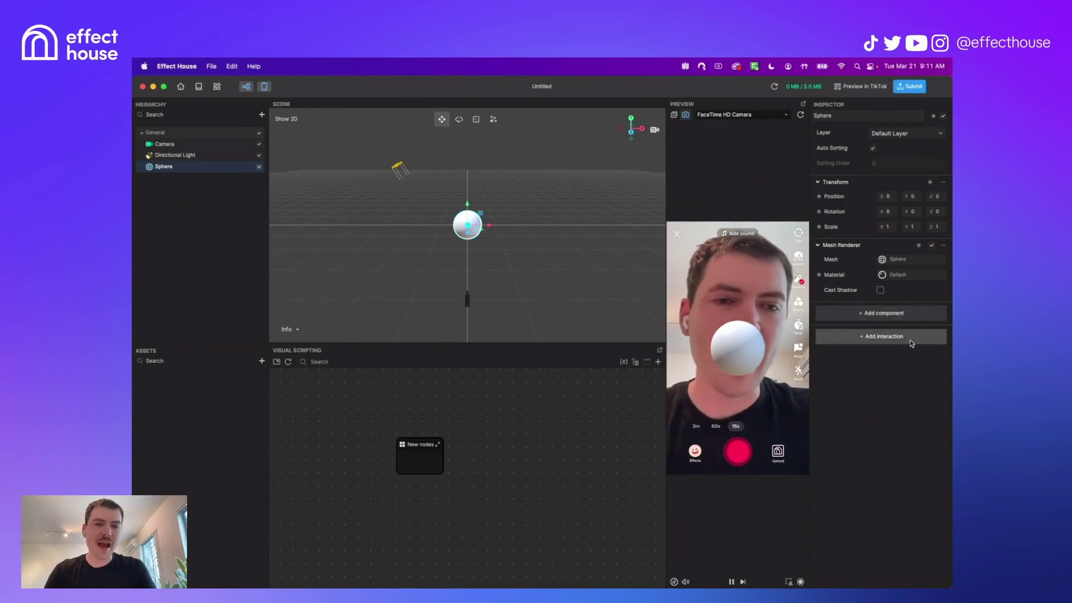
pyautogui.click(880, 340)
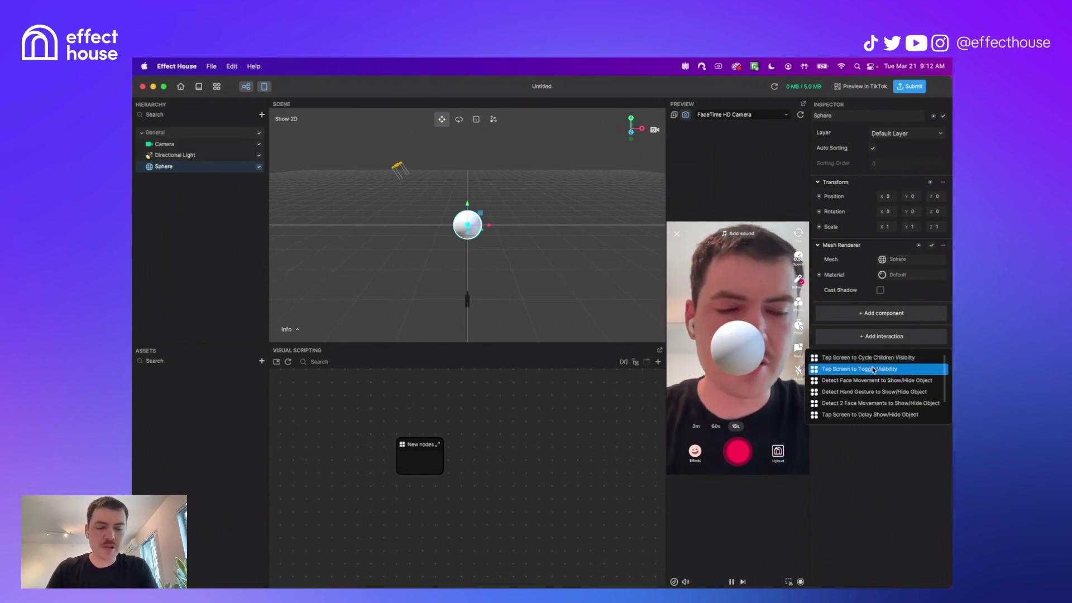
# Step: Give the Sphere a Tap Screen to Toggle Visibility interaction and arrange its nodes beside New nodes
pyautogui.click(874, 370)
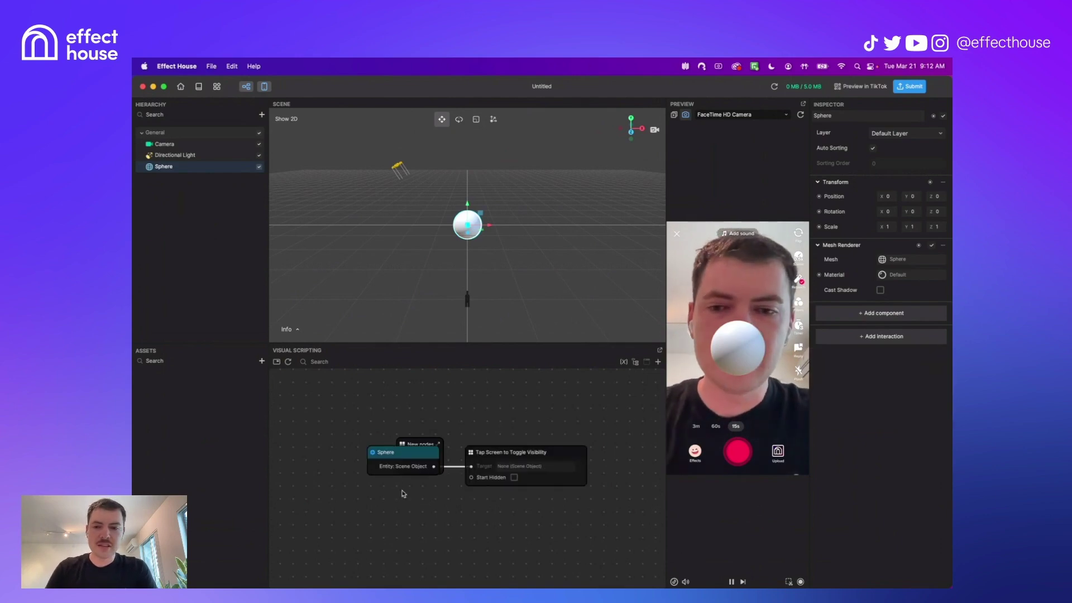
pyautogui.moveTo(399, 469); pyautogui.dragTo(310, 395)
pyautogui.moveTo(424, 500); pyautogui.dragTo(426, 464)
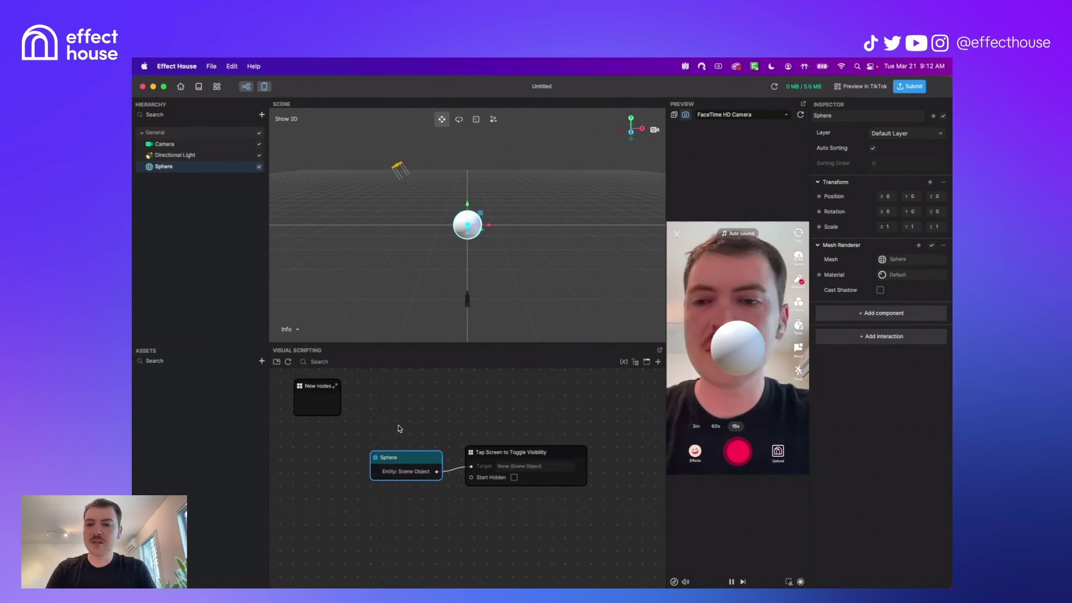
pyautogui.moveTo(513, 453); pyautogui.dragTo(509, 455)
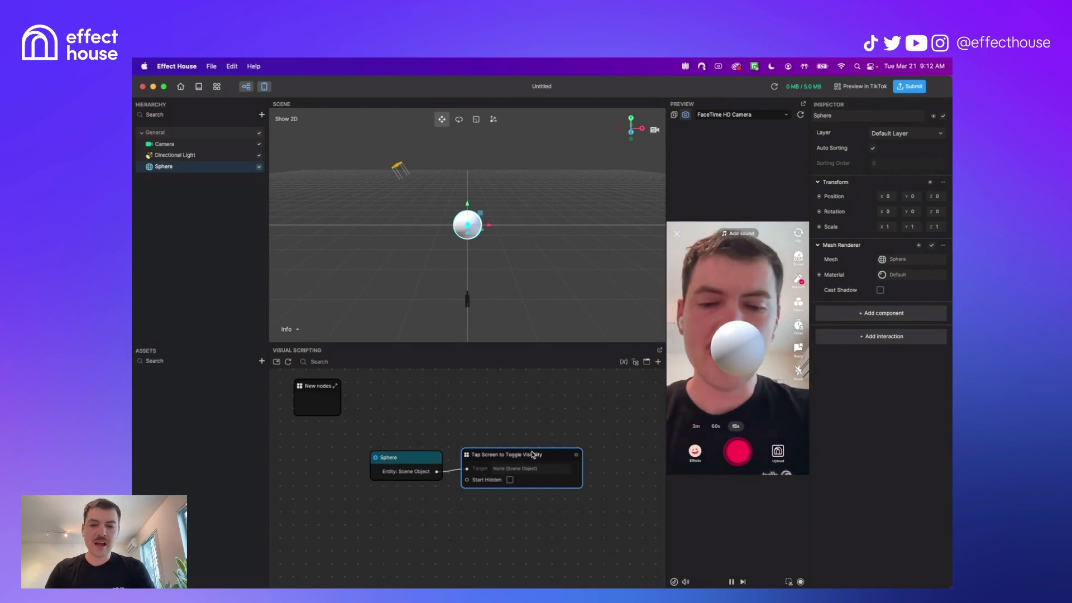
# Step: Tap the preview repeatedly to check the sphere hides and reappears
pyautogui.click(726, 289)
pyautogui.click(732, 304)
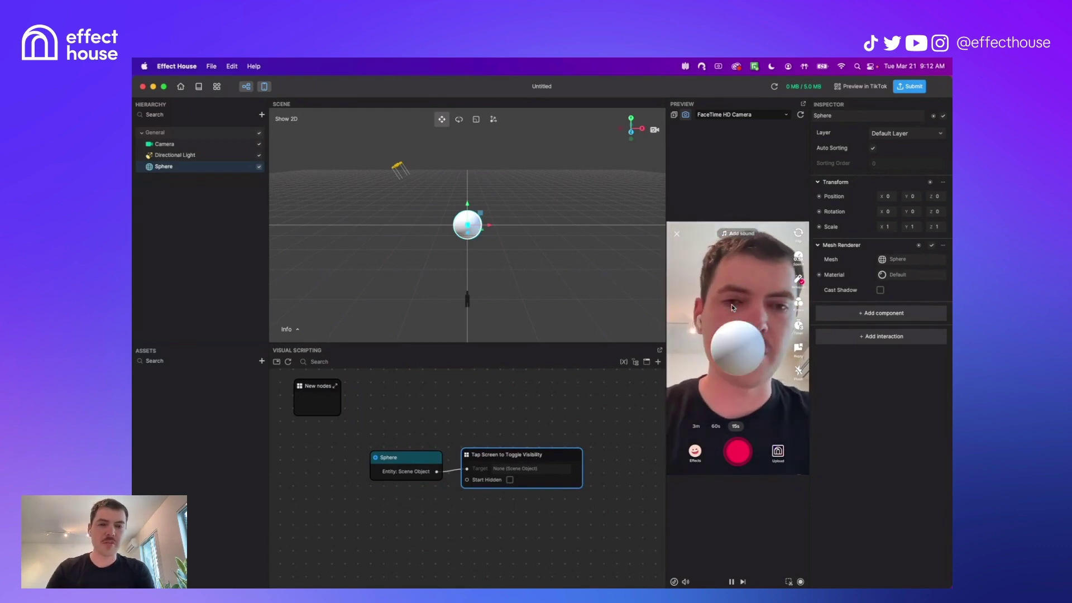
pyautogui.click(732, 304)
pyautogui.click(731, 304)
pyautogui.click(732, 304)
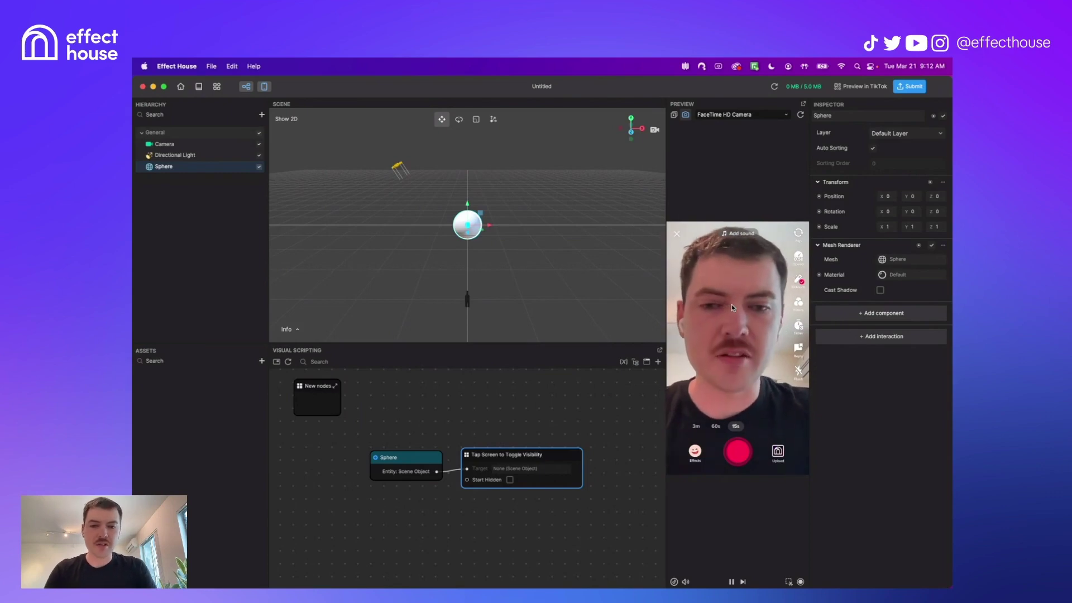
pyautogui.click(731, 303)
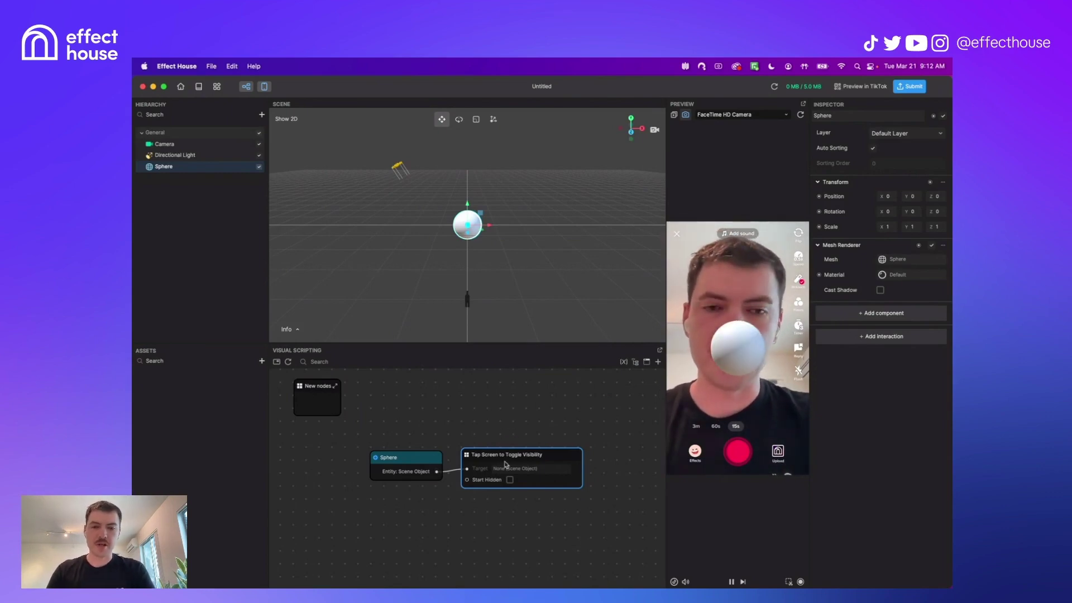
# Step: Tick Start Hidden, then tap the preview to reveal and hide the sphere again
pyautogui.click(510, 480)
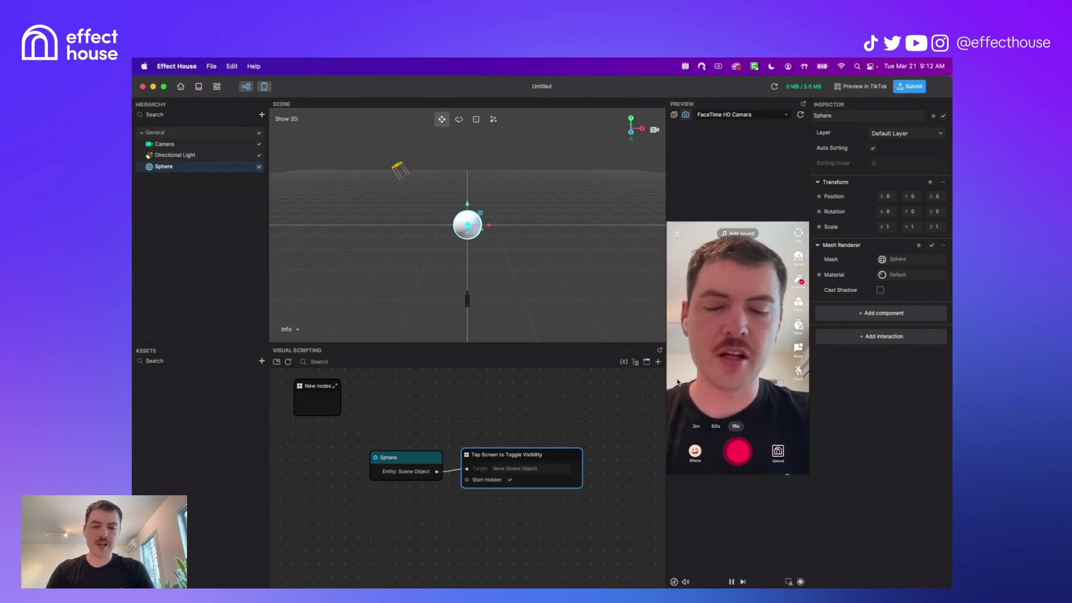
pyautogui.click(726, 352)
pyautogui.click(735, 345)
# Step: Open the node's subgraph, move the Touch trigger and Toggle Visibility nodes up, and switch graphs via the breadcrumb
pyautogui.doubleClick(491, 464)
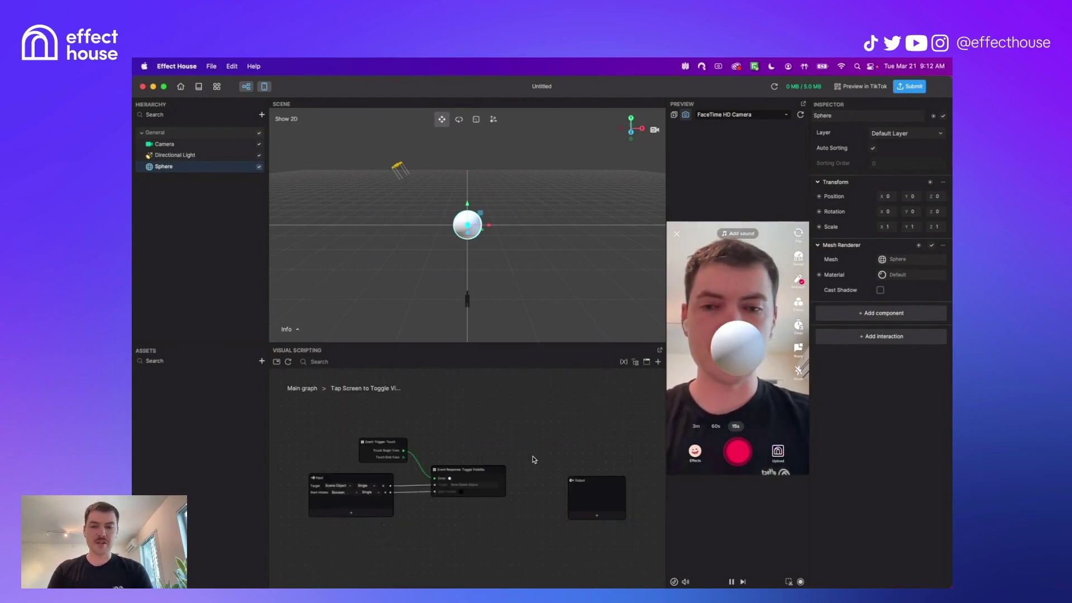
pyautogui.scroll(3, 505, 437)
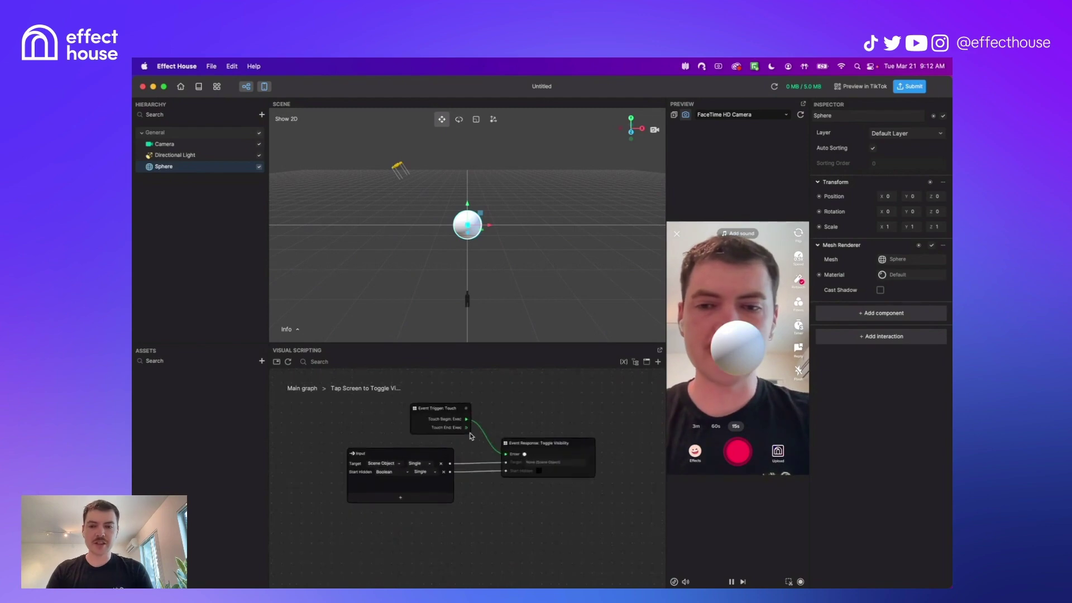
pyautogui.scroll(2, 470, 435)
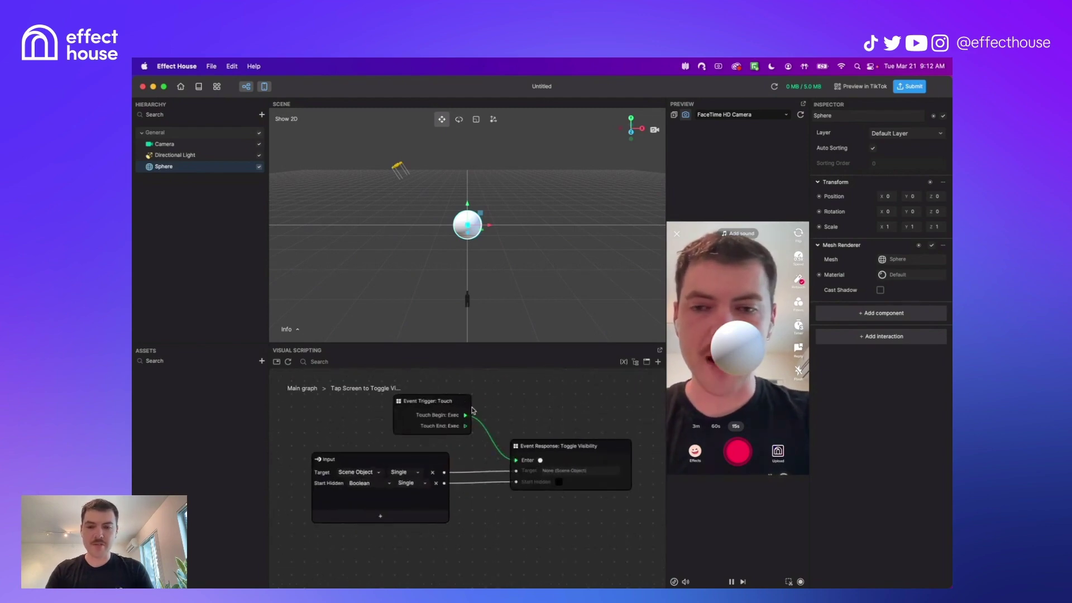
pyautogui.moveTo(455, 406); pyautogui.dragTo(455, 399)
pyautogui.moveTo(551, 448); pyautogui.dragTo(560, 440)
pyautogui.click(439, 395)
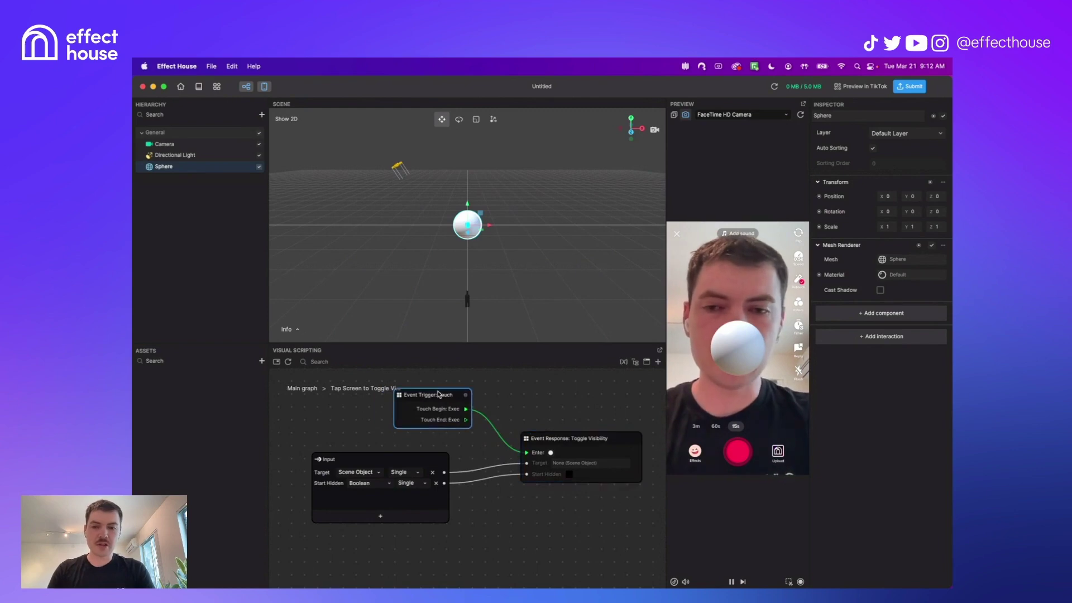
pyautogui.click(302, 388)
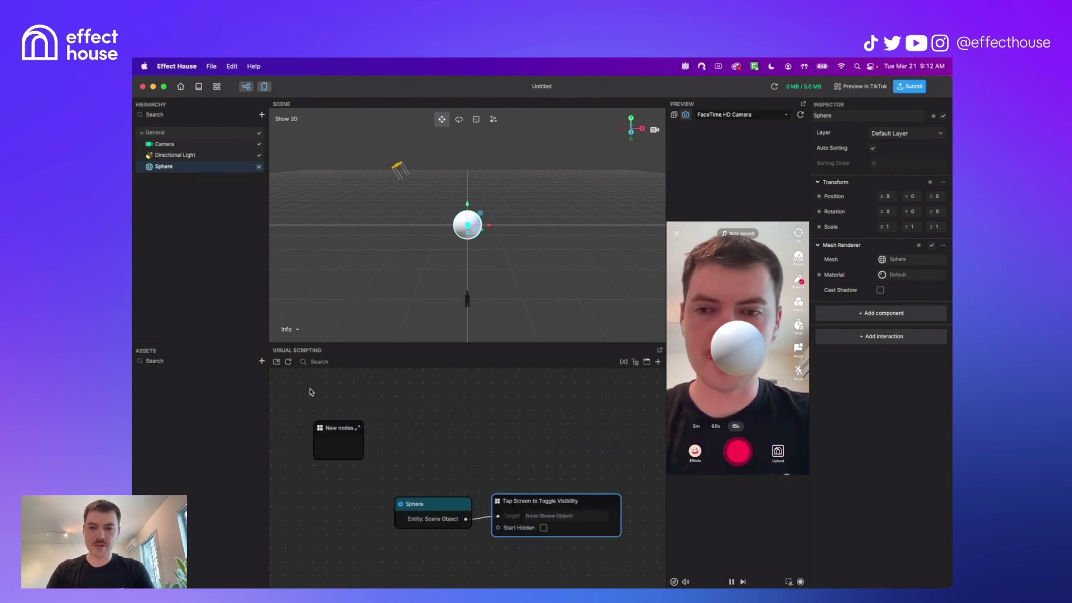
pyautogui.press('super+v')
pyautogui.moveTo(450, 444); pyautogui.dragTo(454, 411)
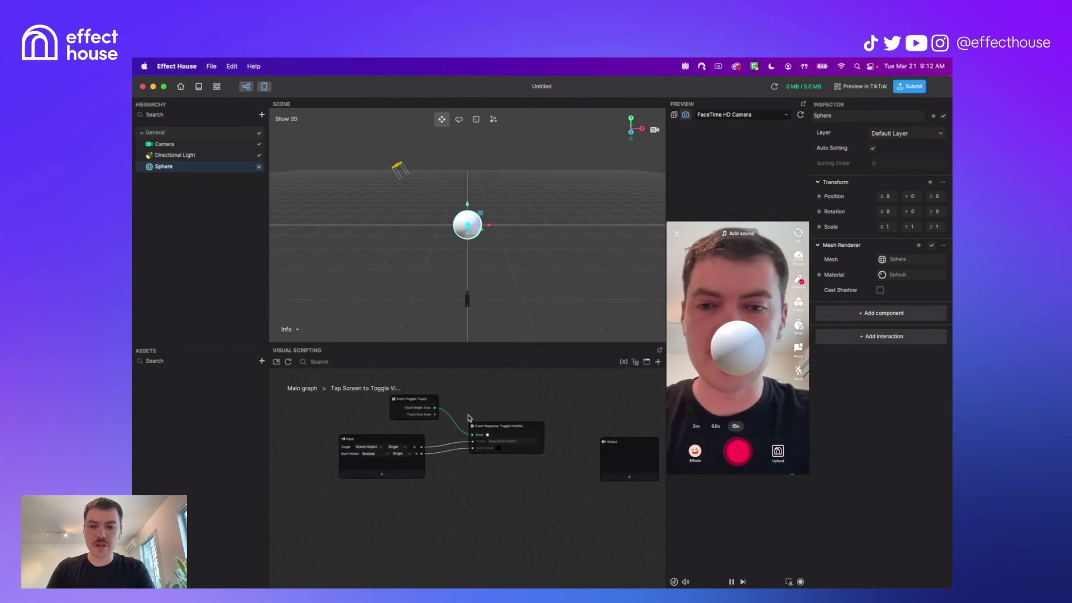
# Step: Inspect the Toggle Visibility response node, move its Start node, then remove the toggle-visibility graph
pyautogui.doubleClick(498, 427)
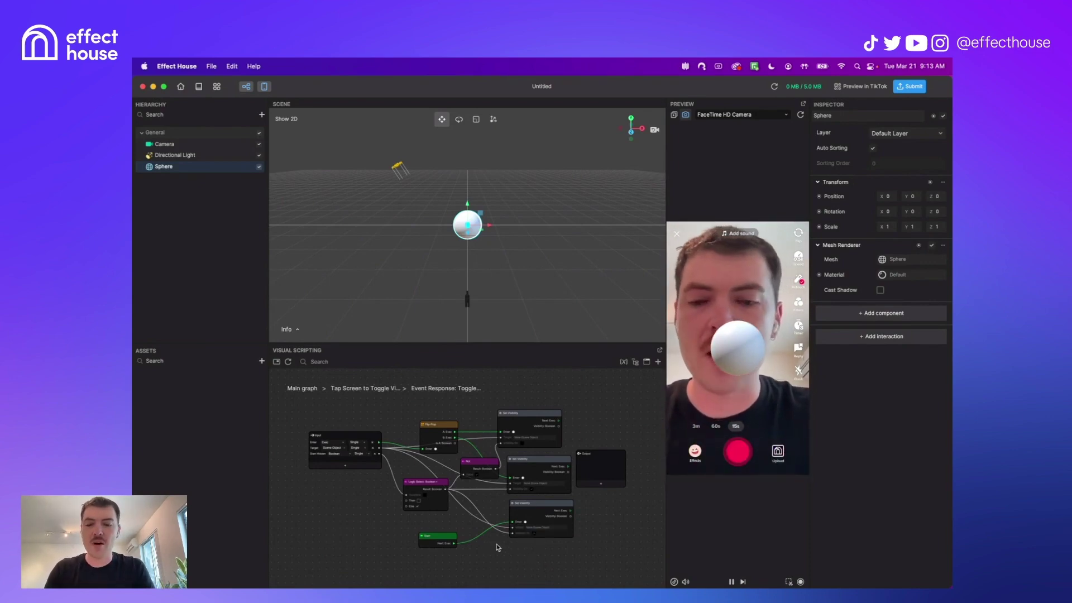
pyautogui.moveTo(440, 540); pyautogui.dragTo(436, 531)
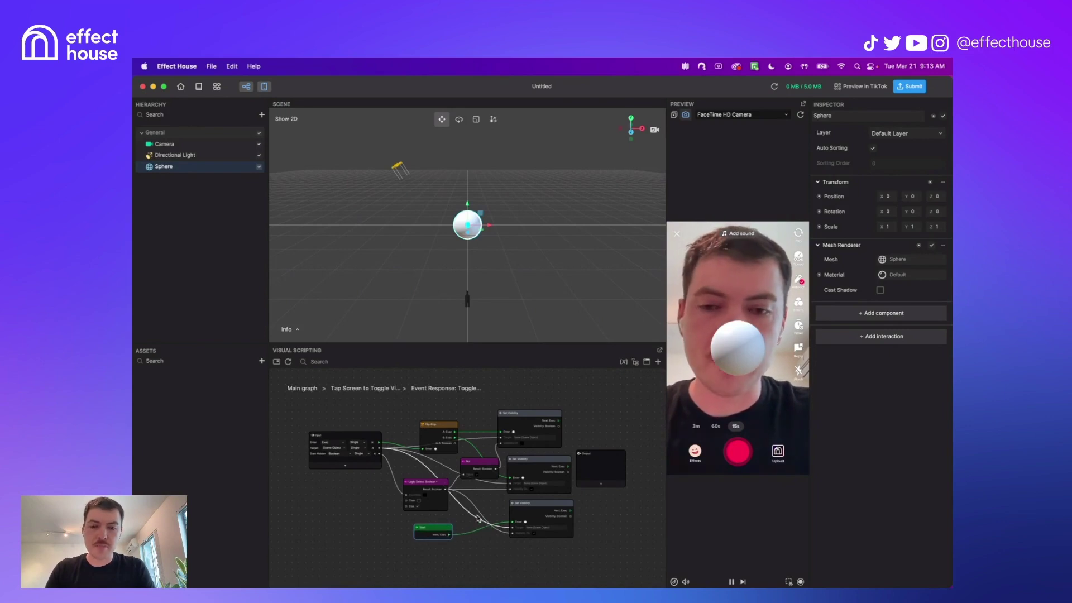
pyautogui.scroll(2, 473, 461)
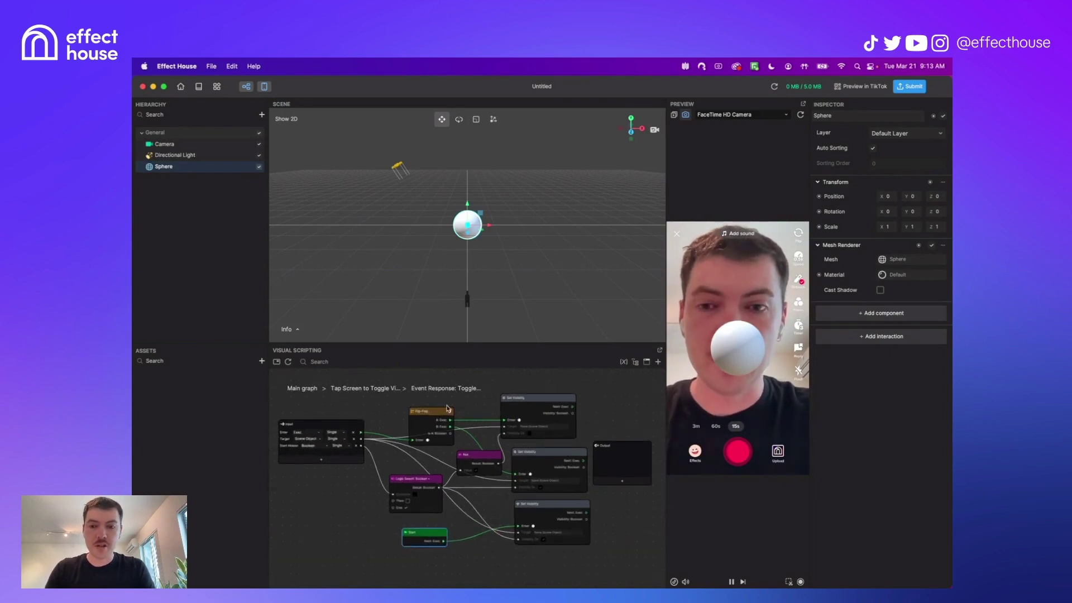
pyautogui.scroll(-2, 455, 490)
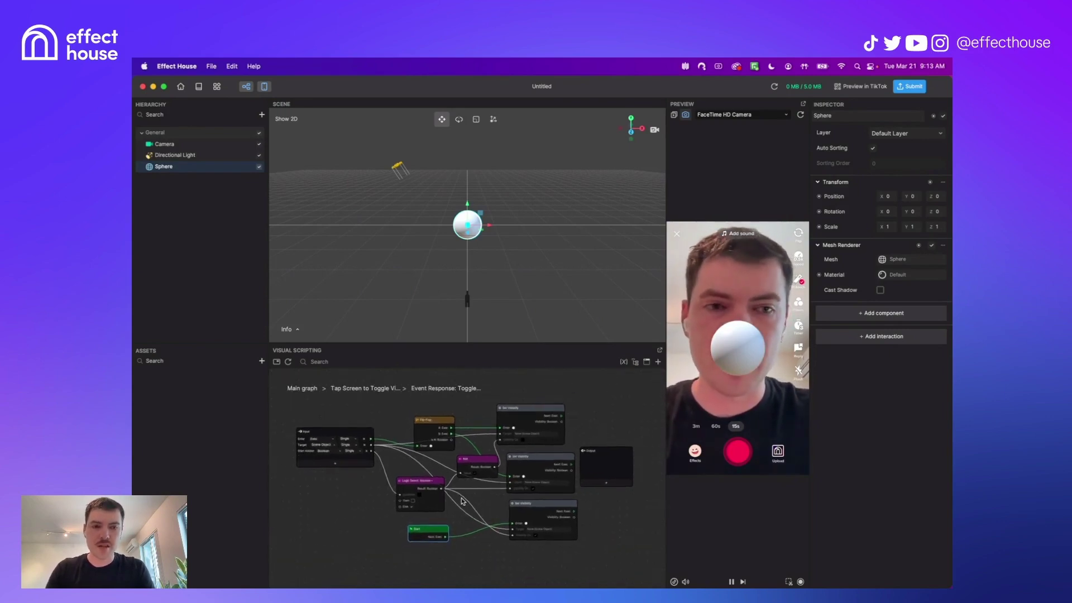
pyautogui.hotkey('ctrl', 'z')
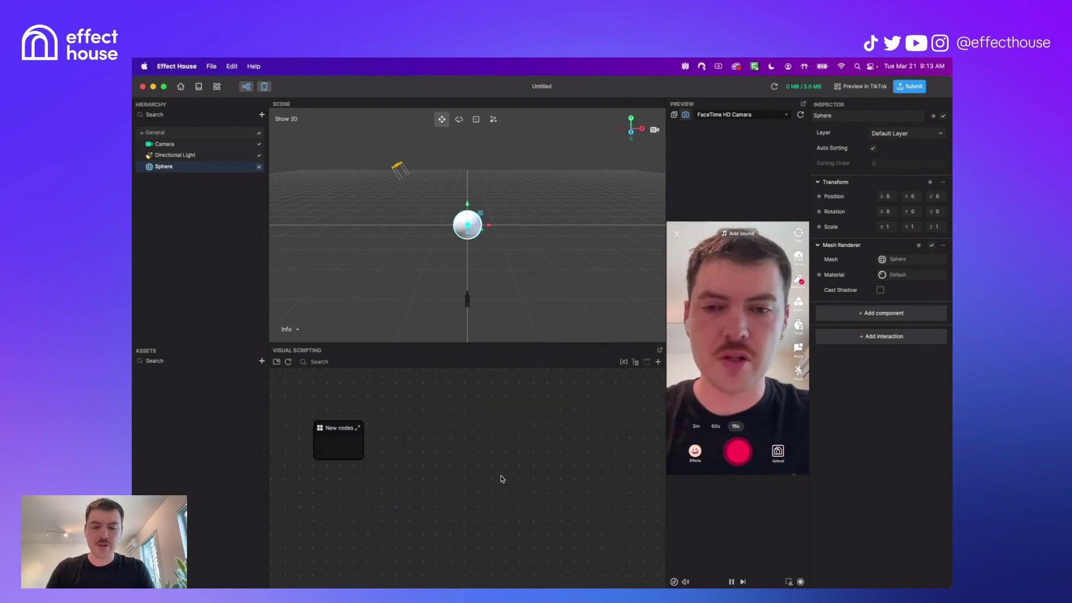
pyautogui.click(887, 336)
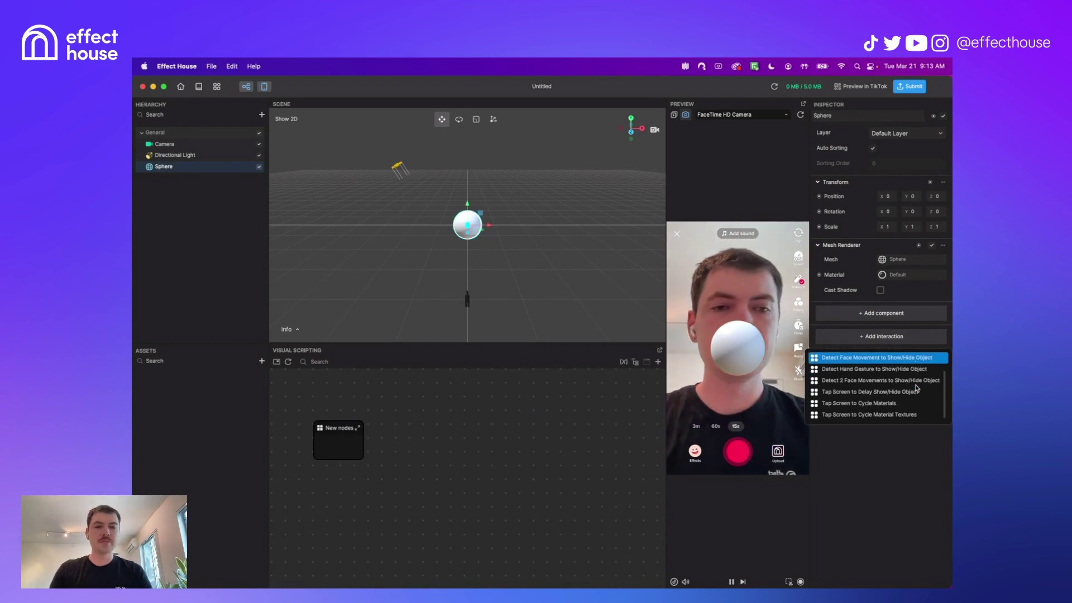
pyautogui.scroll(-2, 888, 379)
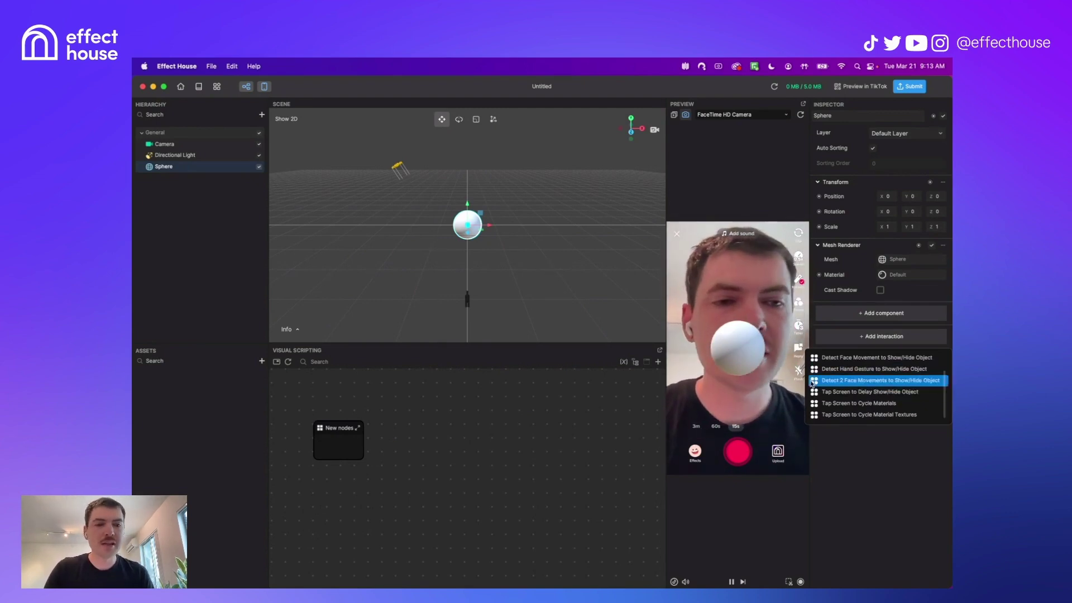
pyautogui.click(228, 229)
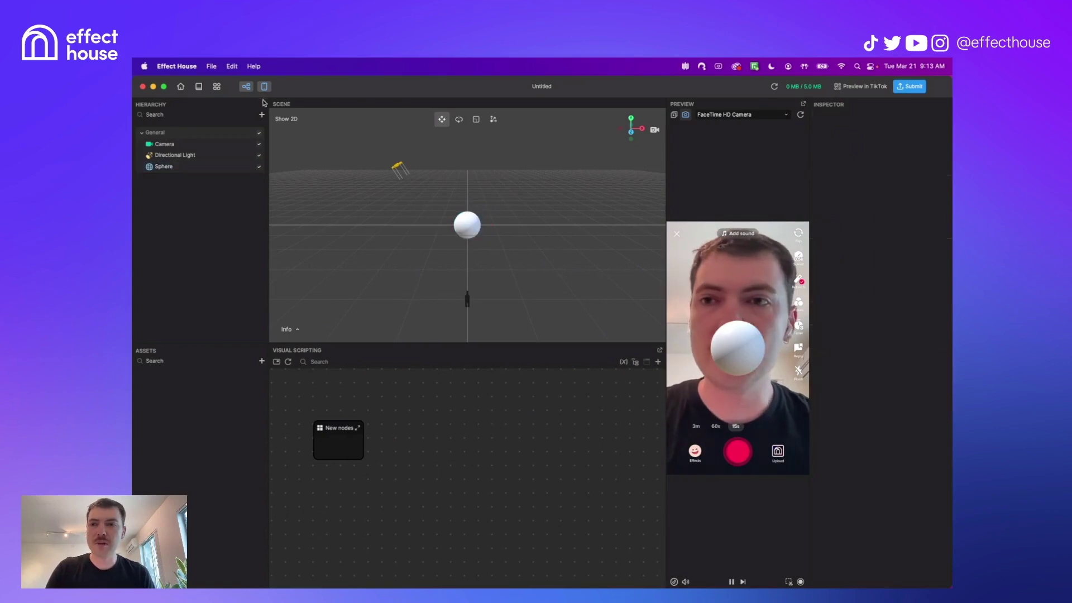
pyautogui.click(261, 114)
pyautogui.moveTo(304, 135)
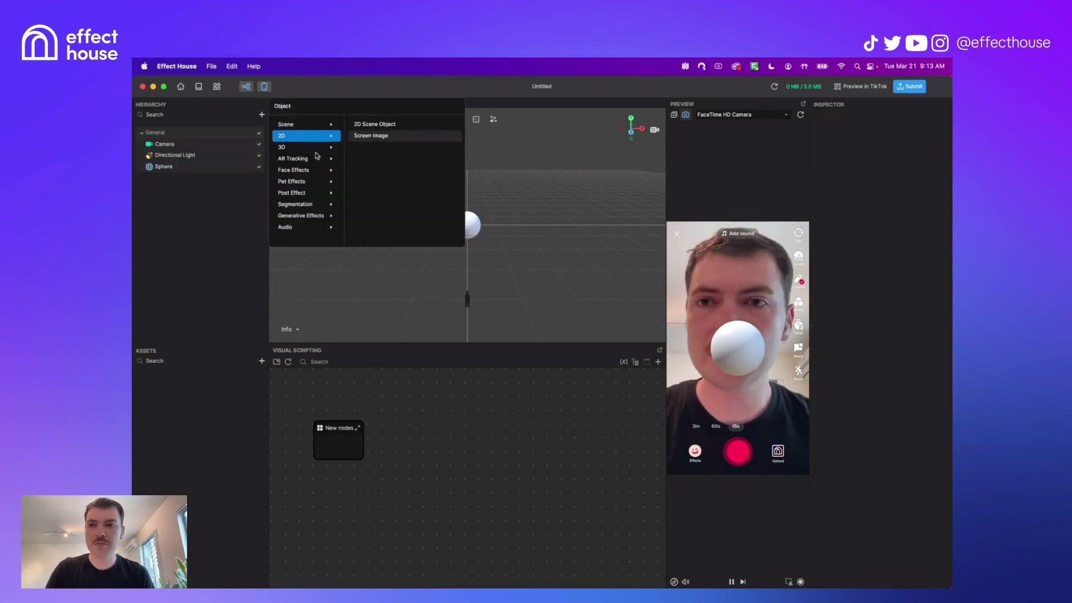
pyautogui.click(357, 135)
pyautogui.click(904, 443)
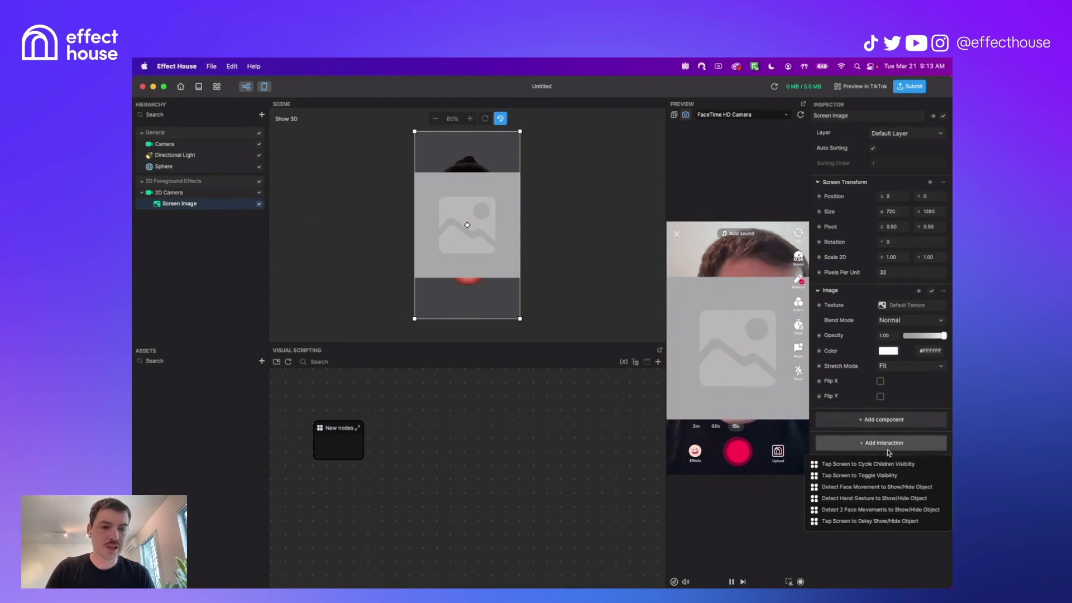
pyautogui.scroll(-2, 888, 491)
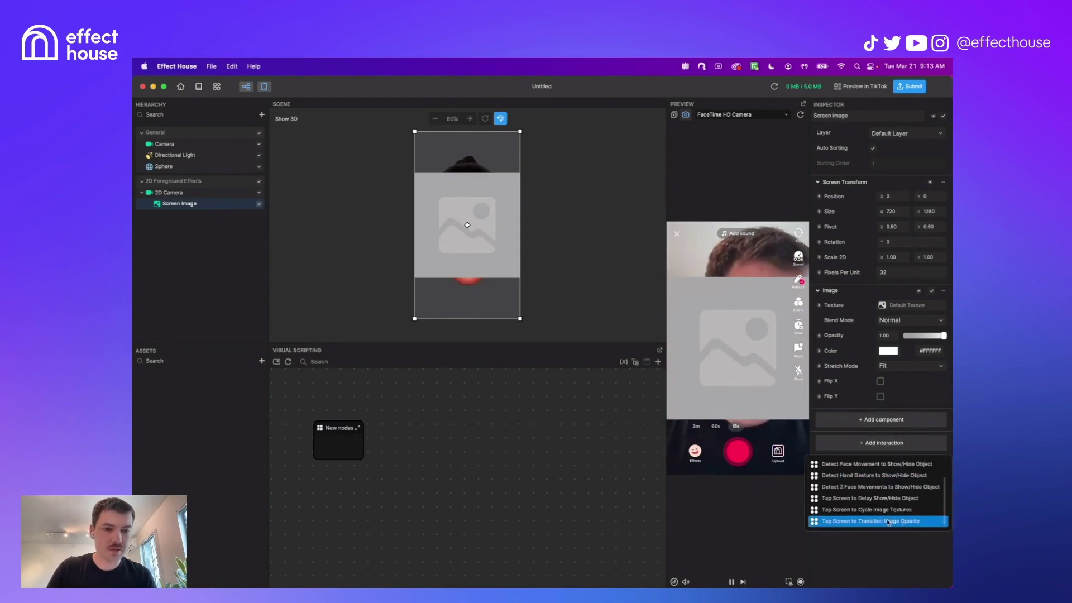
pyautogui.rightClick(168, 181)
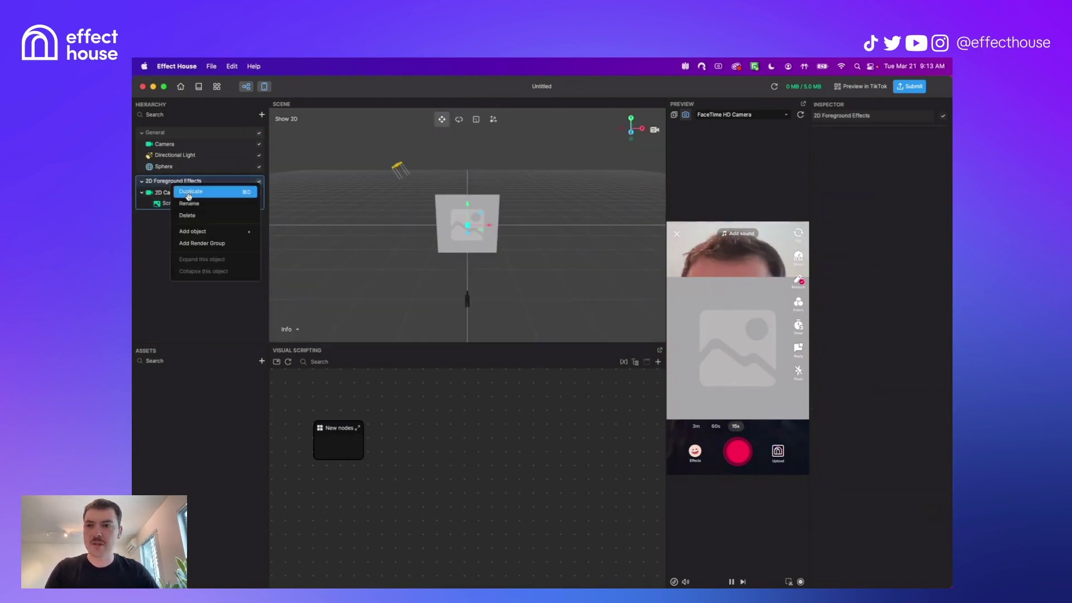
pyautogui.click(191, 213)
# Step: Give the Sphere a Tap Screen to Cycle Materials interaction and create a Standard PBR material
pyautogui.click(178, 171)
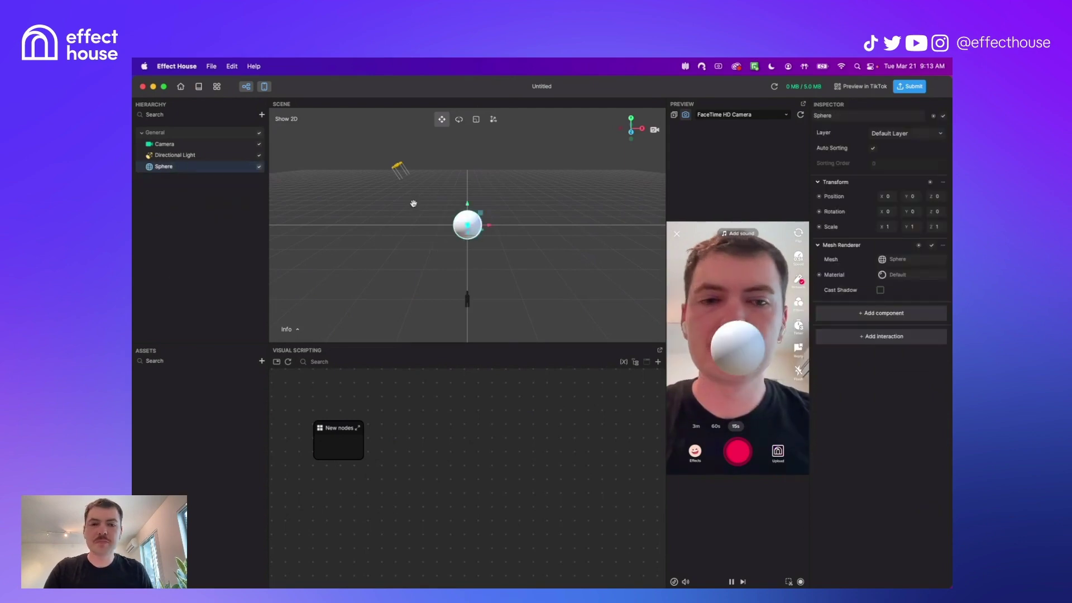
pyautogui.click(873, 339)
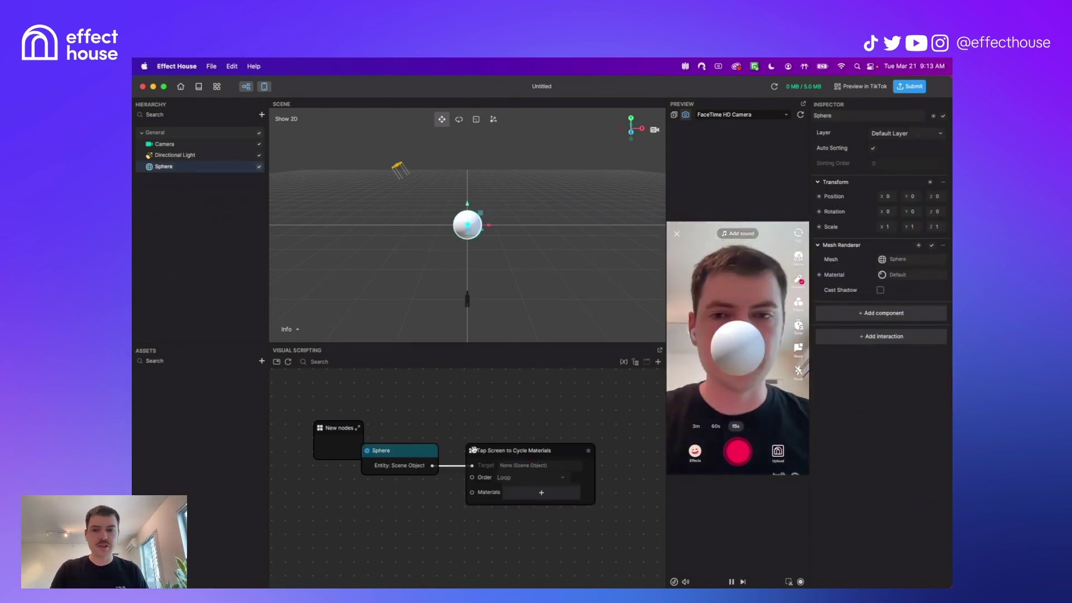
pyautogui.click(261, 360)
pyautogui.moveTo(317, 381)
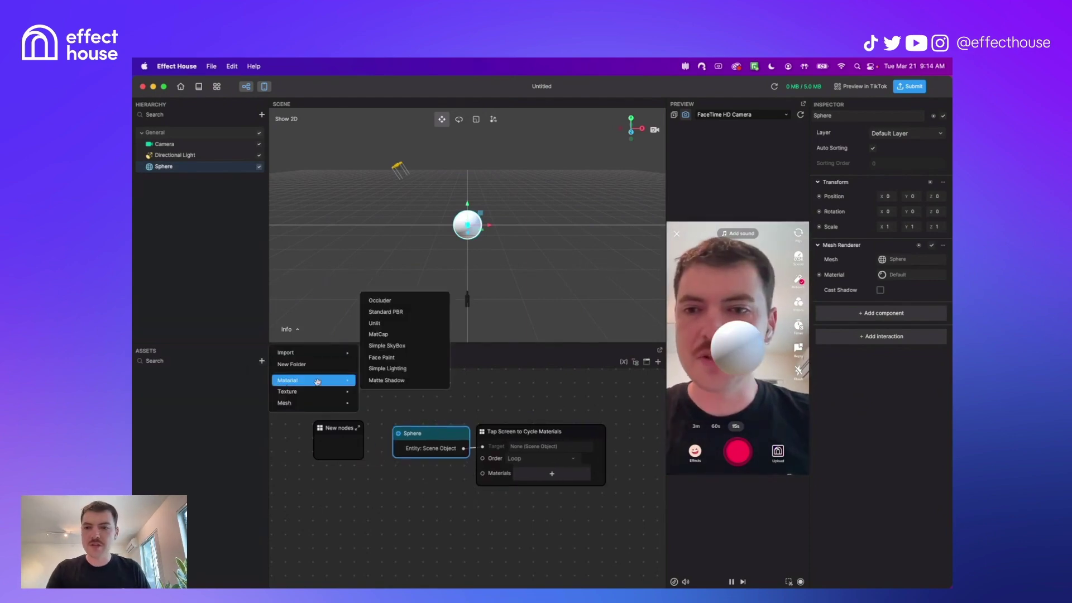
pyautogui.click(386, 312)
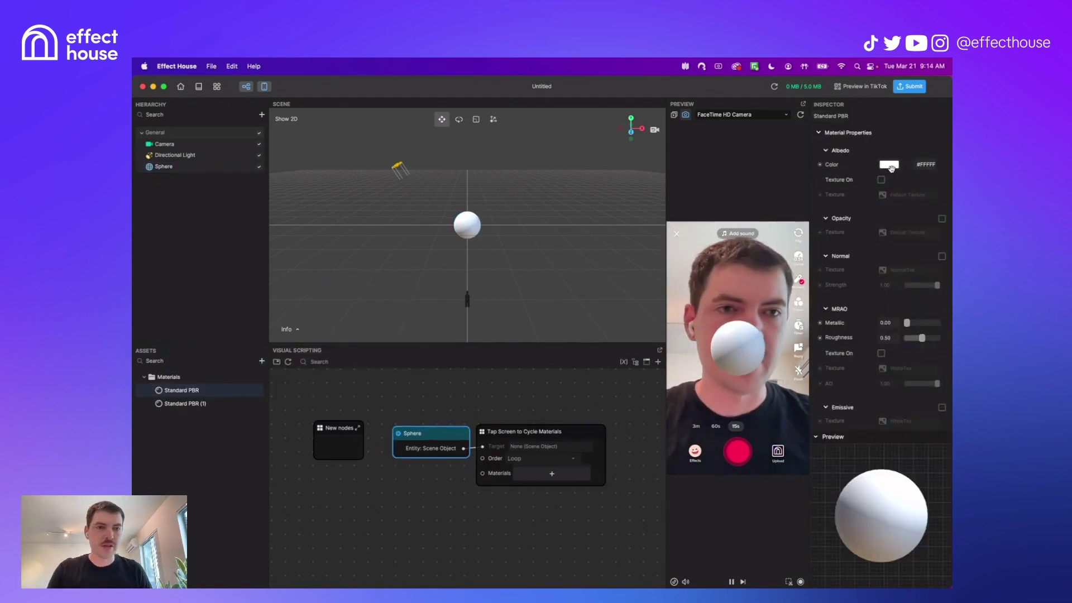
# Step: Set the first material's base colour to blue, then select Standard PBR (1)
pyautogui.click(891, 164)
pyautogui.moveTo(793, 181); pyautogui.dragTo(794, 193)
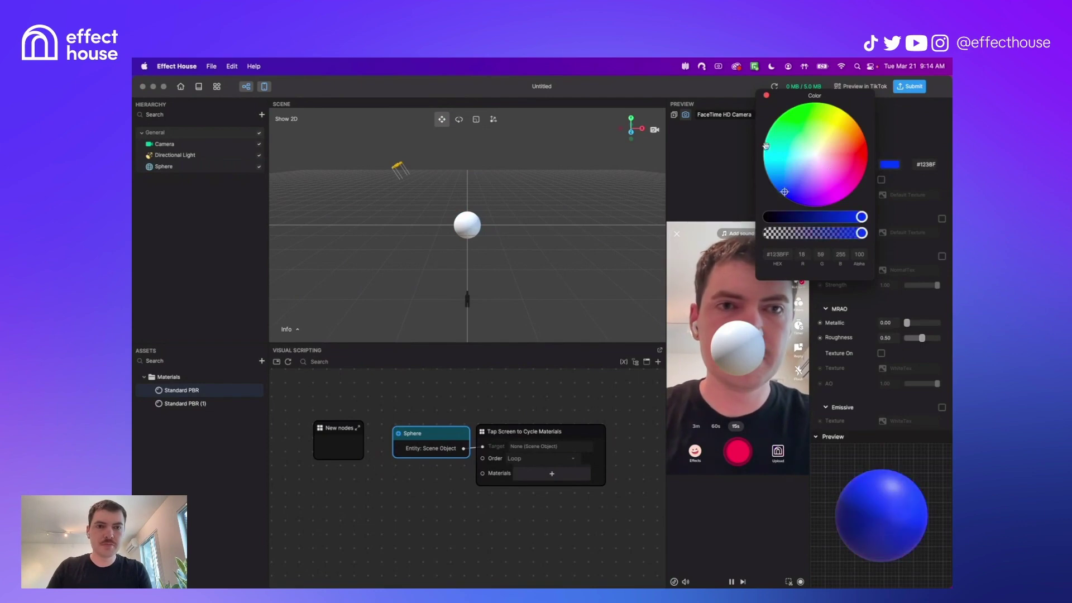
pyautogui.click(766, 95)
pyautogui.click(223, 406)
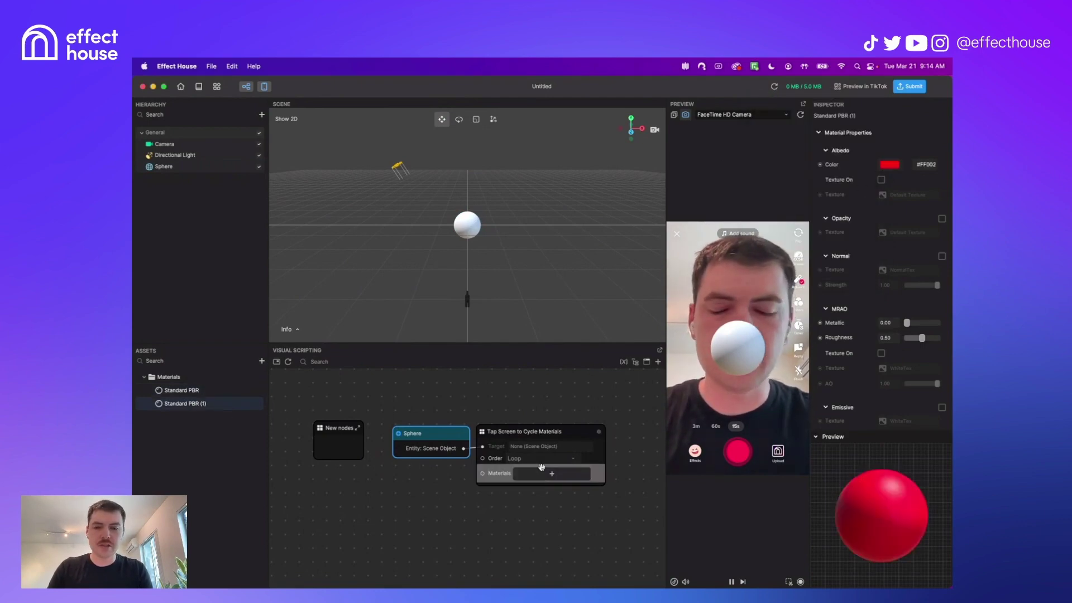
# Step: Add two material slots to the cycle node, filled with Standard PBR and Standard PBR (1)
pyautogui.click(541, 472)
pyautogui.click(537, 486)
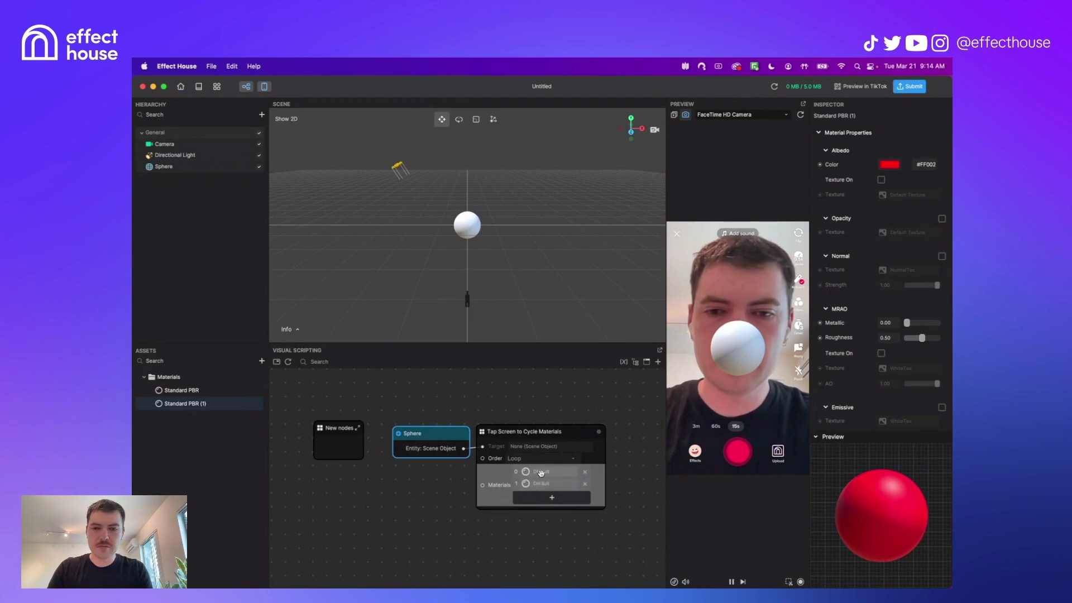
pyautogui.click(541, 473)
pyautogui.click(535, 217)
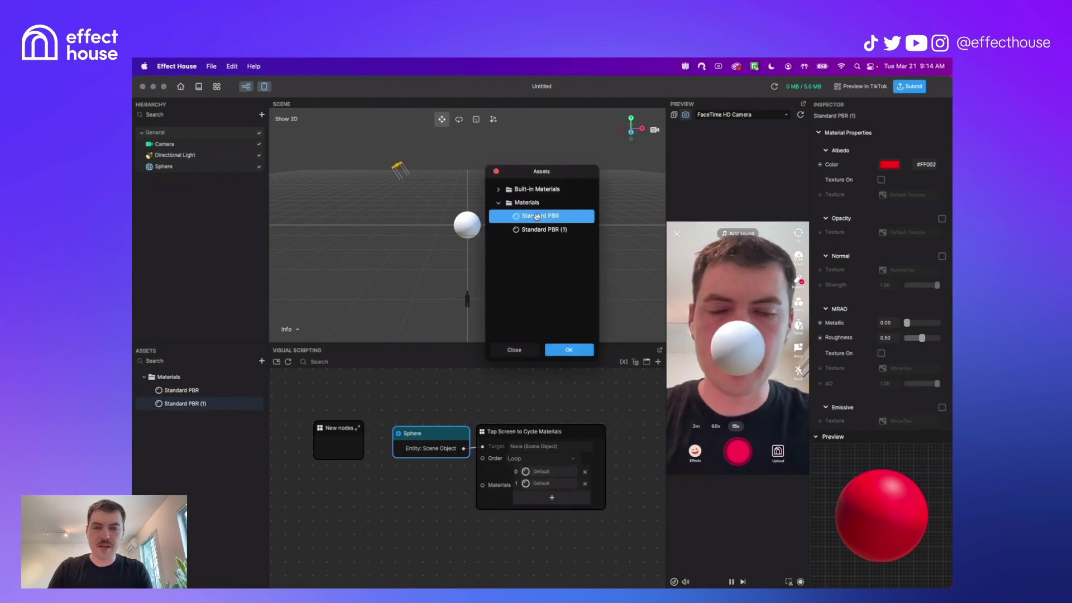
pyautogui.click(563, 350)
pyautogui.click(550, 483)
pyautogui.doubleClick(540, 229)
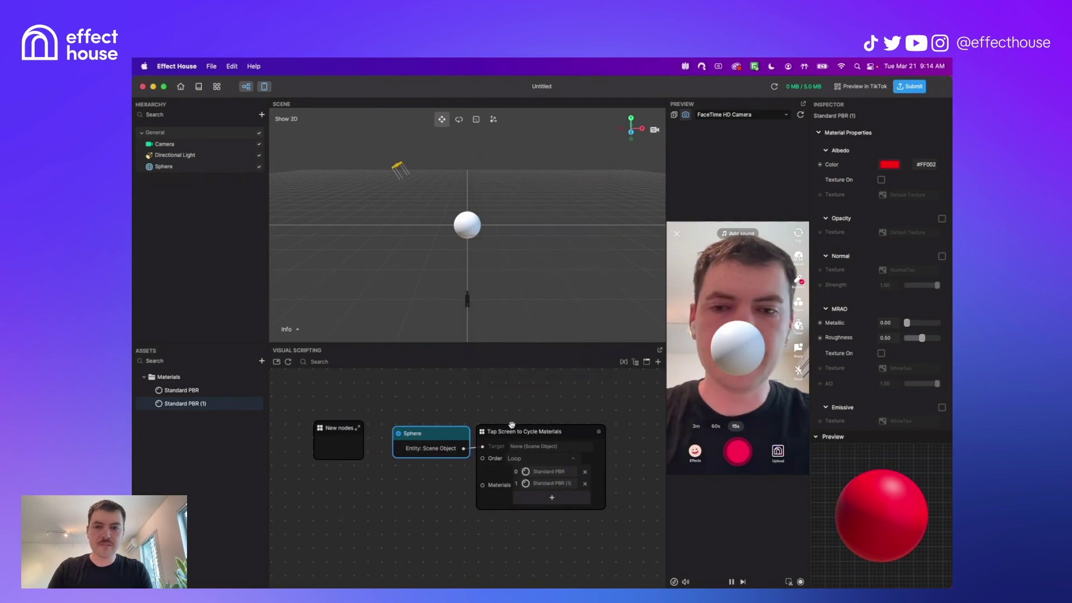
# Step: Tap the preview to test material cycling, then delete the Sphere and cycle-materials nodes
pyautogui.click(717, 305)
pyautogui.click(717, 305)
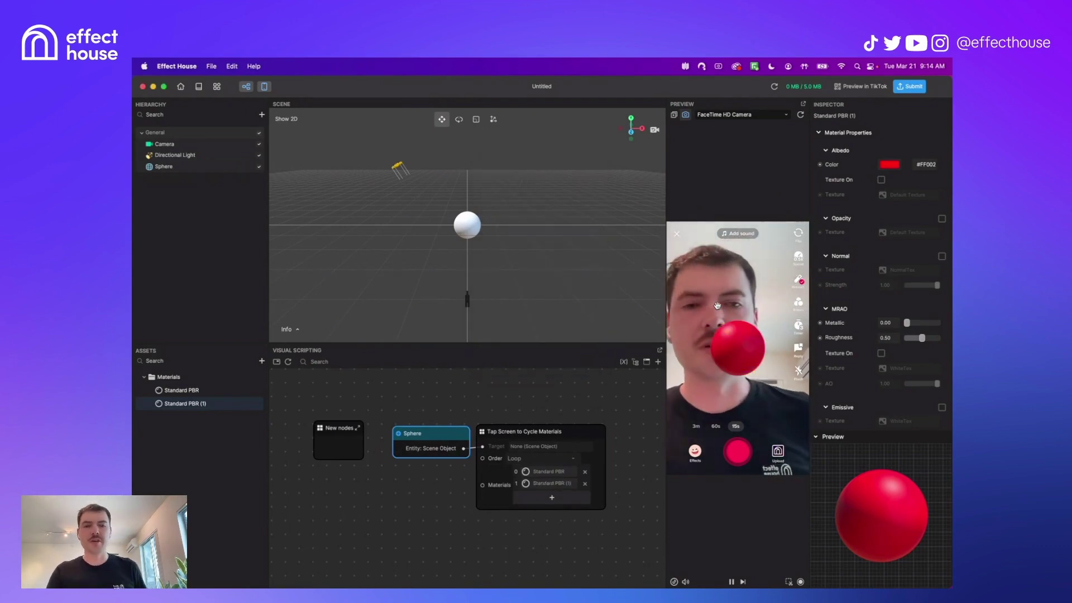
pyautogui.click(718, 305)
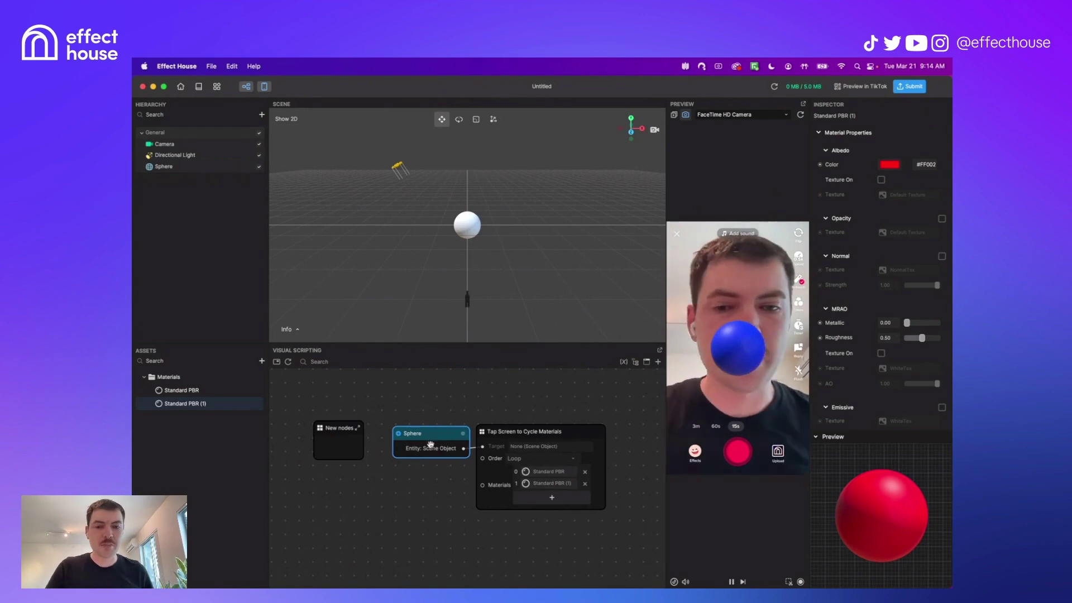
pyautogui.moveTo(561, 431); pyautogui.dragTo(567, 418)
pyautogui.moveTo(452, 429); pyautogui.dragTo(452, 418)
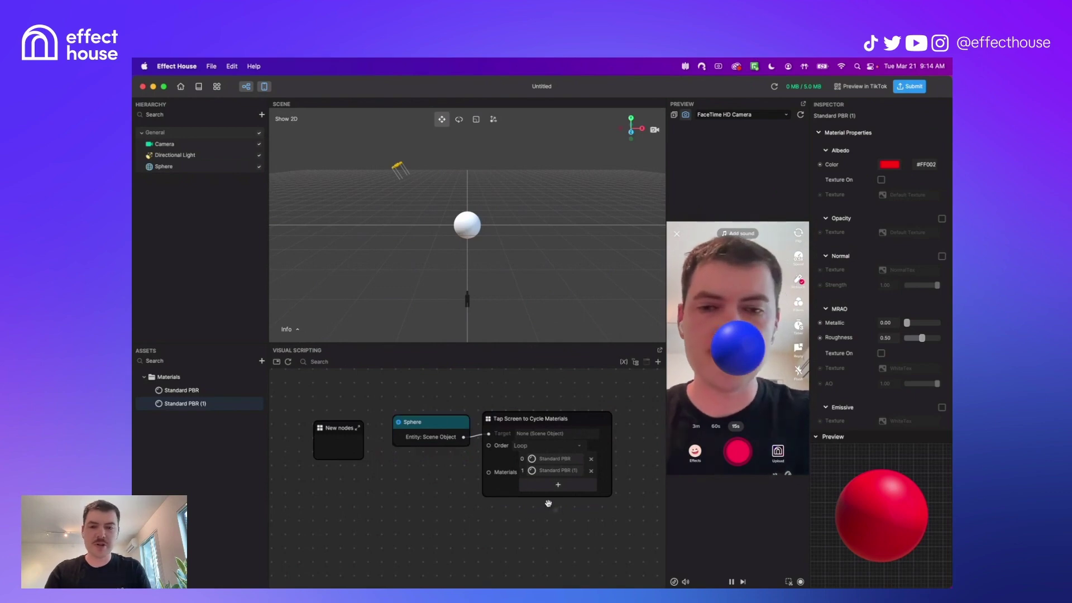
pyautogui.moveTo(533, 490); pyautogui.dragTo(508, 410)
pyautogui.press('BackSpace')
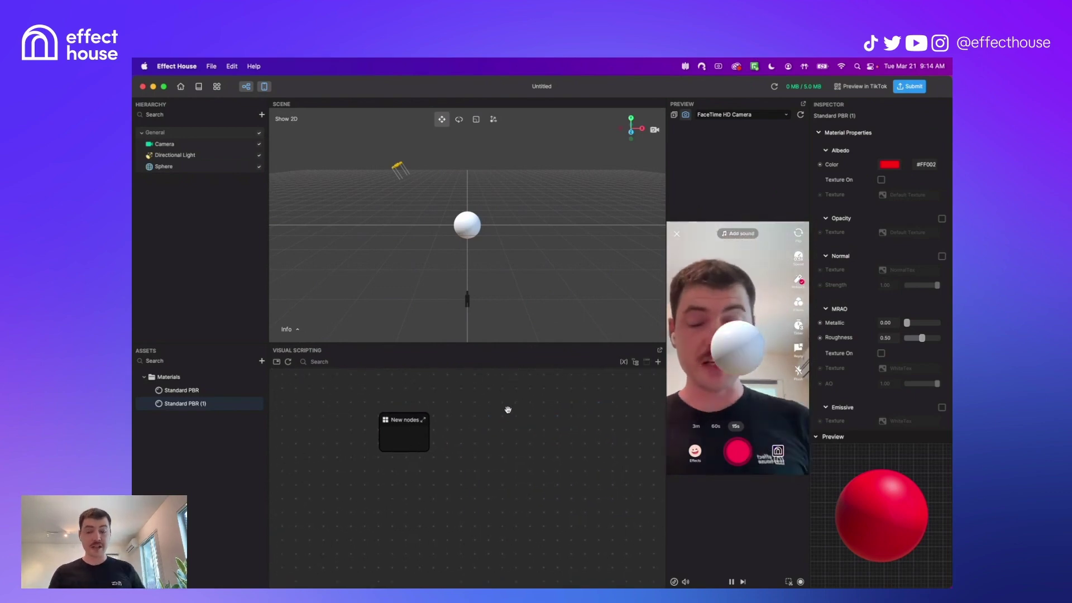
pyautogui.doubleClick(406, 417)
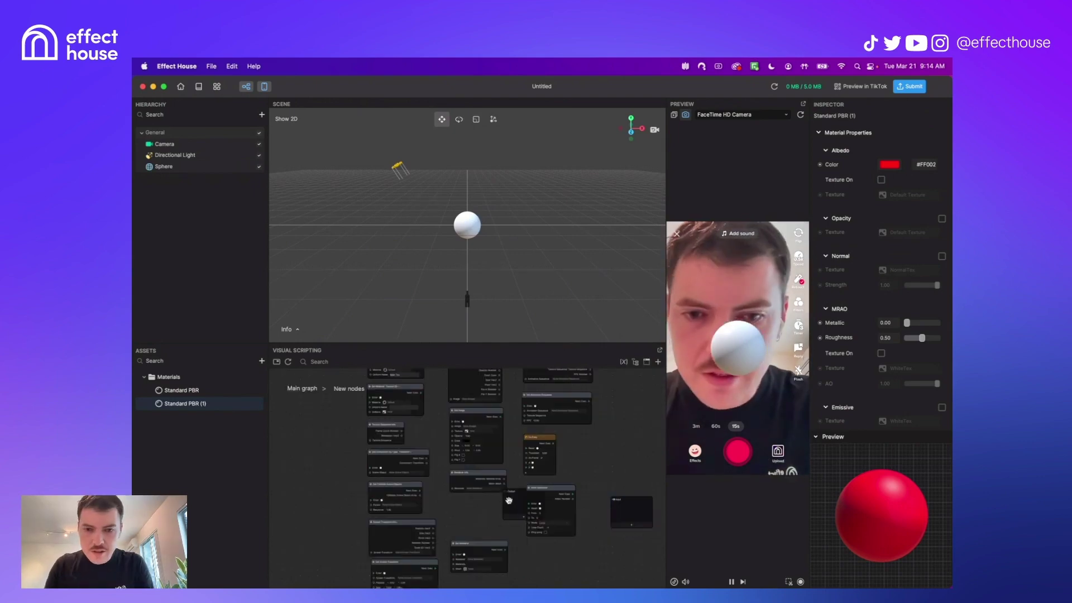
pyautogui.moveTo(510, 501); pyautogui.dragTo(604, 473)
pyautogui.scroll(5, 356, 478)
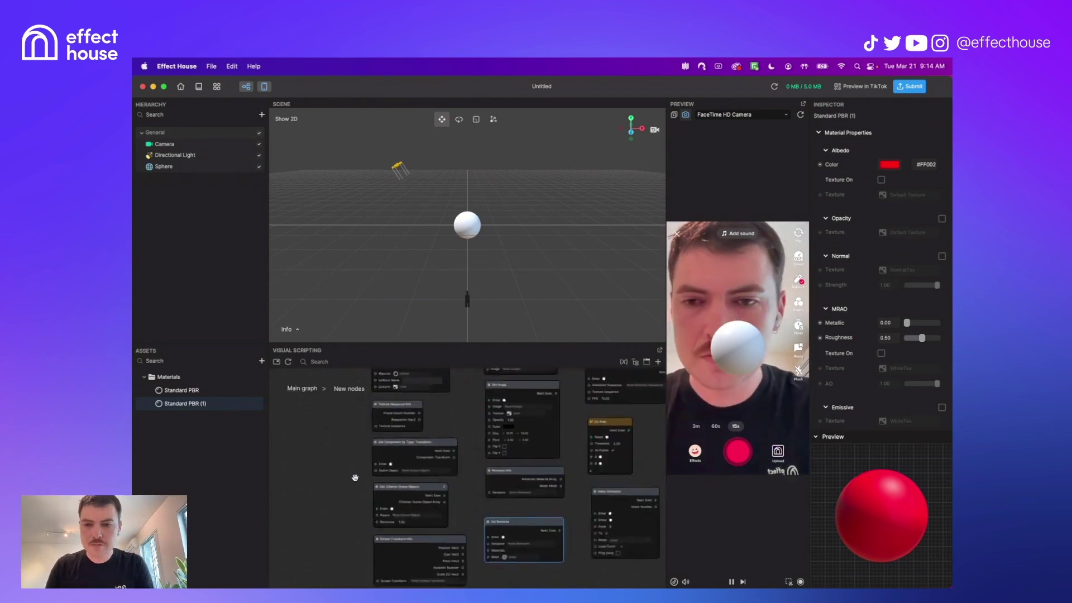
pyautogui.scroll(5, 358, 554)
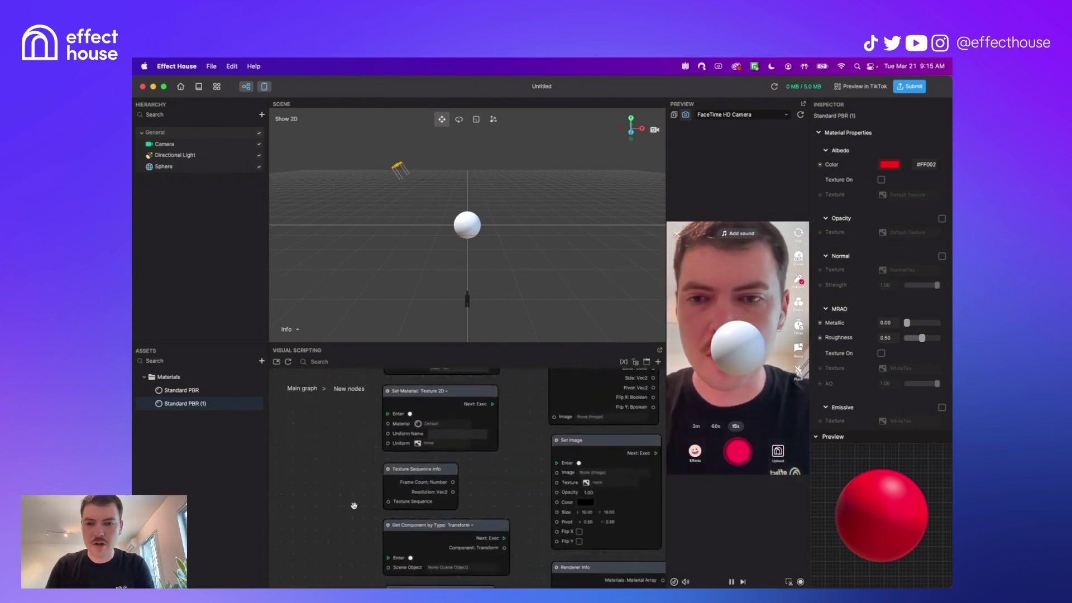
pyautogui.scroll(5, 356, 511)
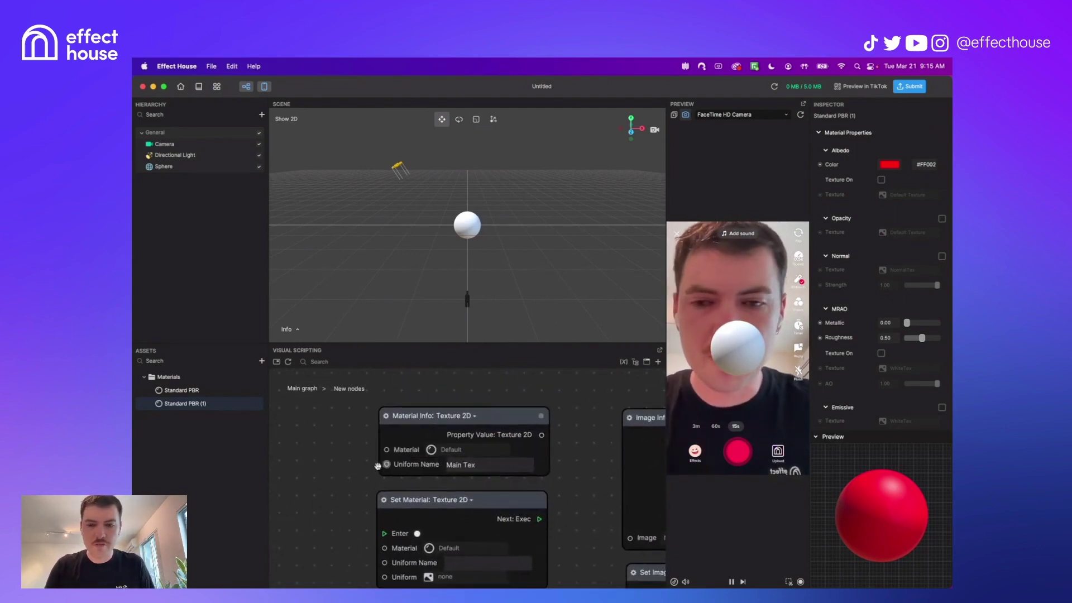
pyautogui.scroll(-3, 363, 469)
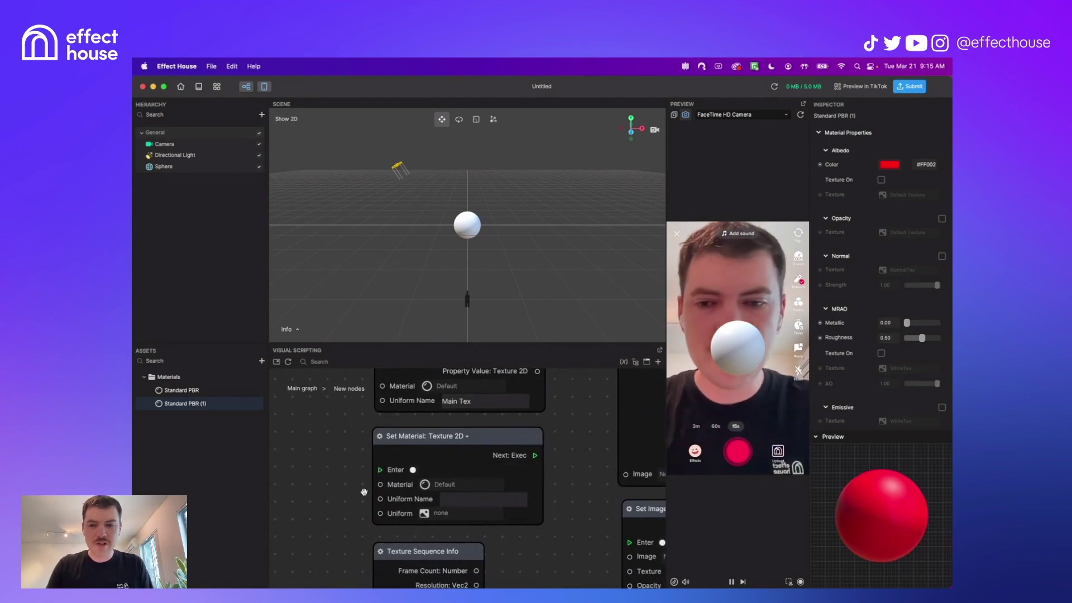
pyautogui.scroll(-3, 362, 447)
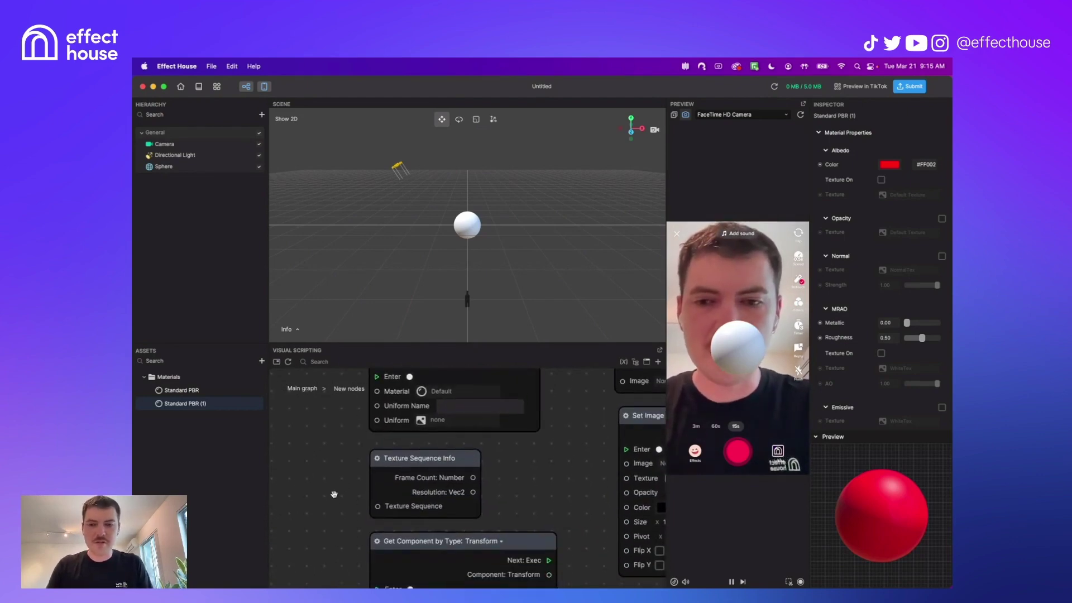
pyautogui.scroll(-3, 324, 453)
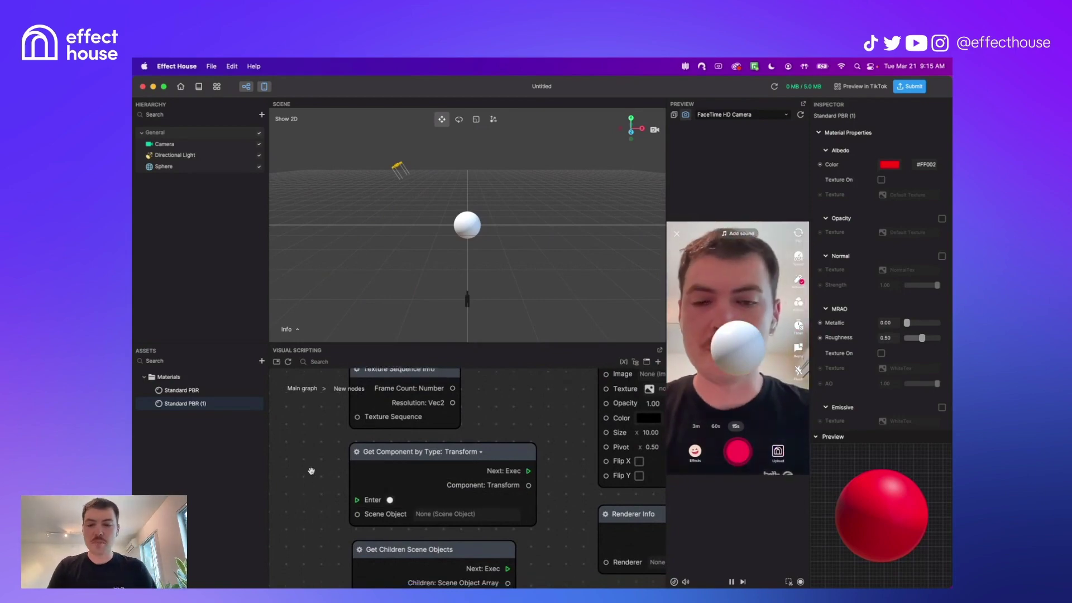
pyautogui.scroll(-3, 308, 442)
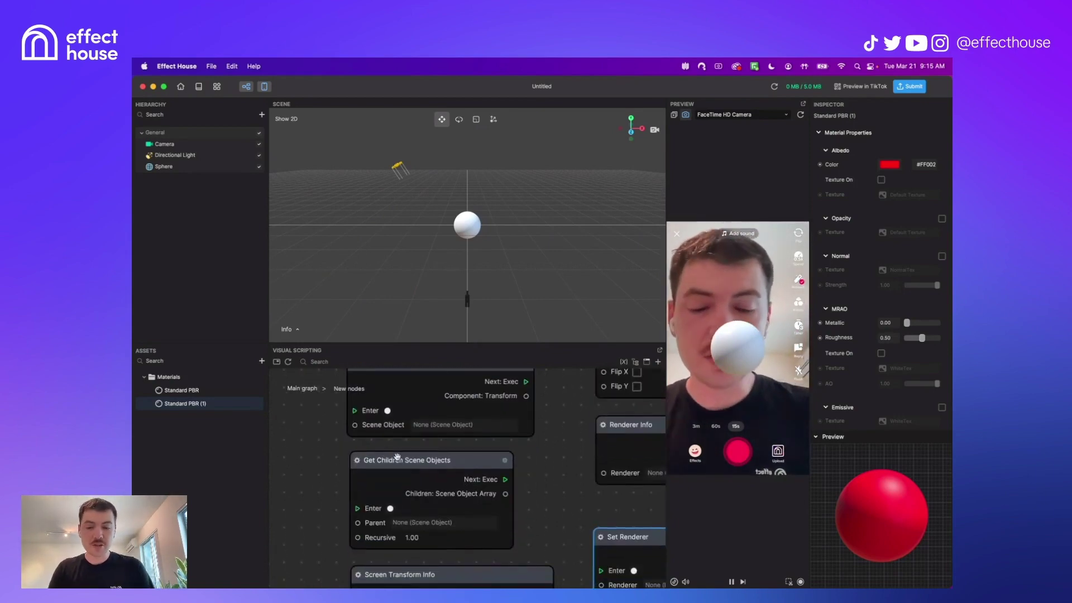
pyautogui.scroll(-1, 322, 503)
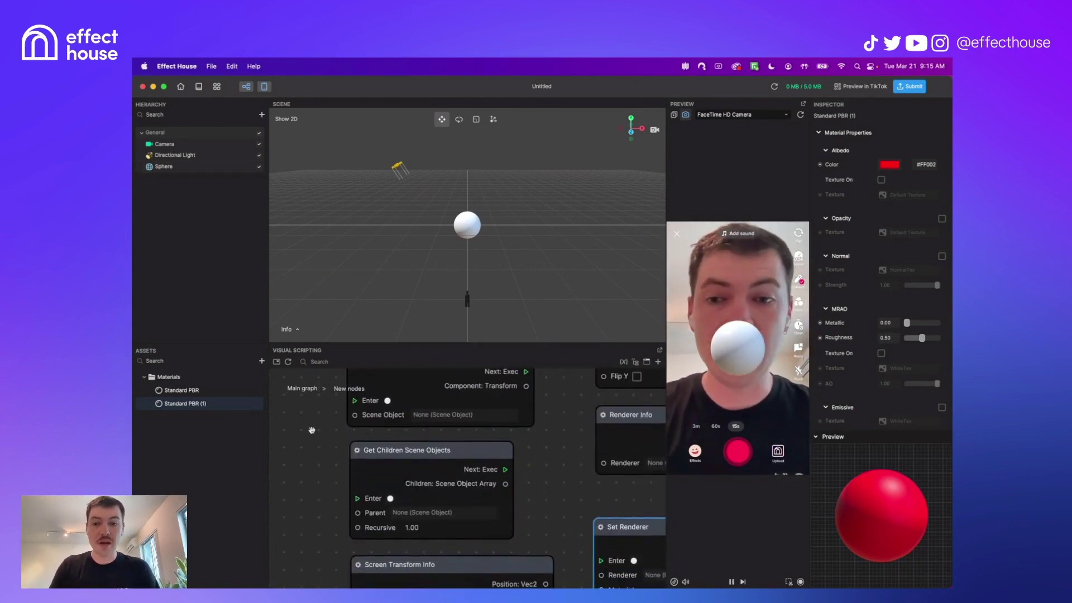
pyautogui.keyDown('ctrl'); pyautogui.scroll(-1, 319, 451); pyautogui.keyUp('ctrl')
pyautogui.scroll(-1, 321, 473)
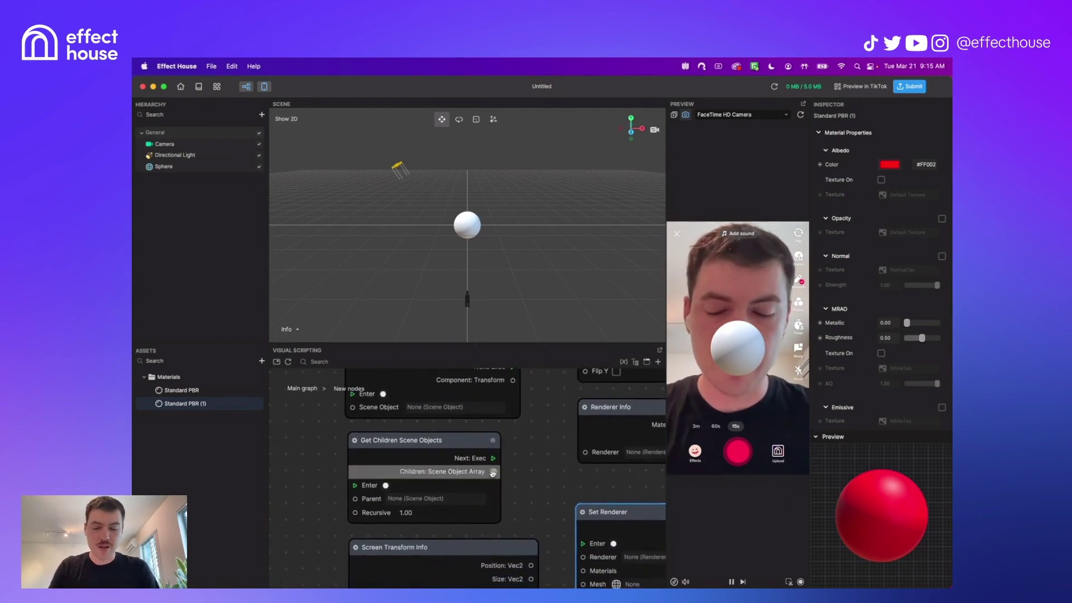
pyautogui.moveTo(303, 522); pyautogui.dragTo(301, 435)
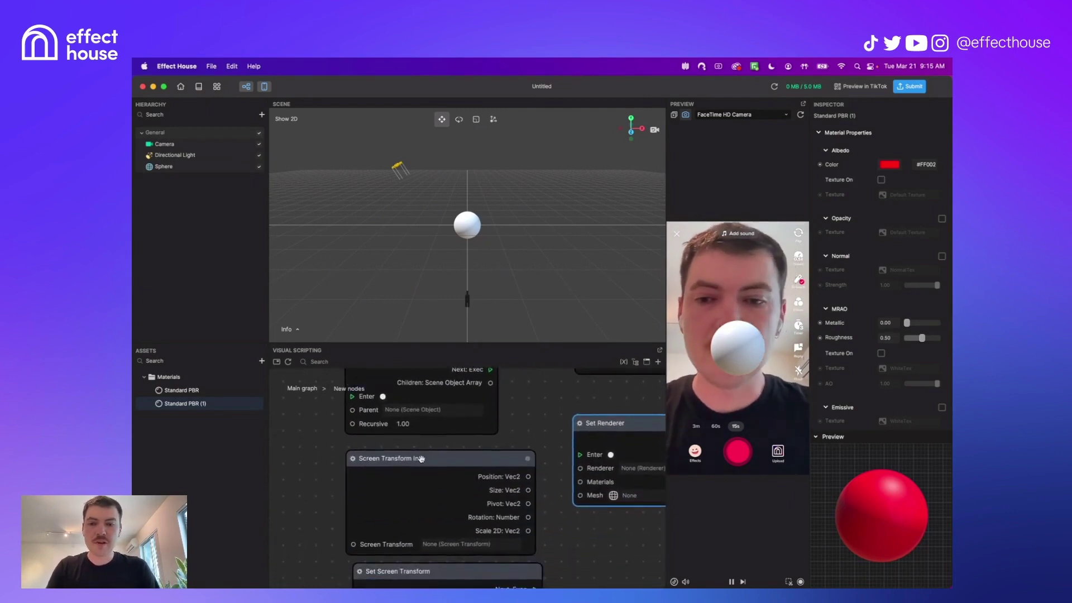
pyautogui.click(322, 486)
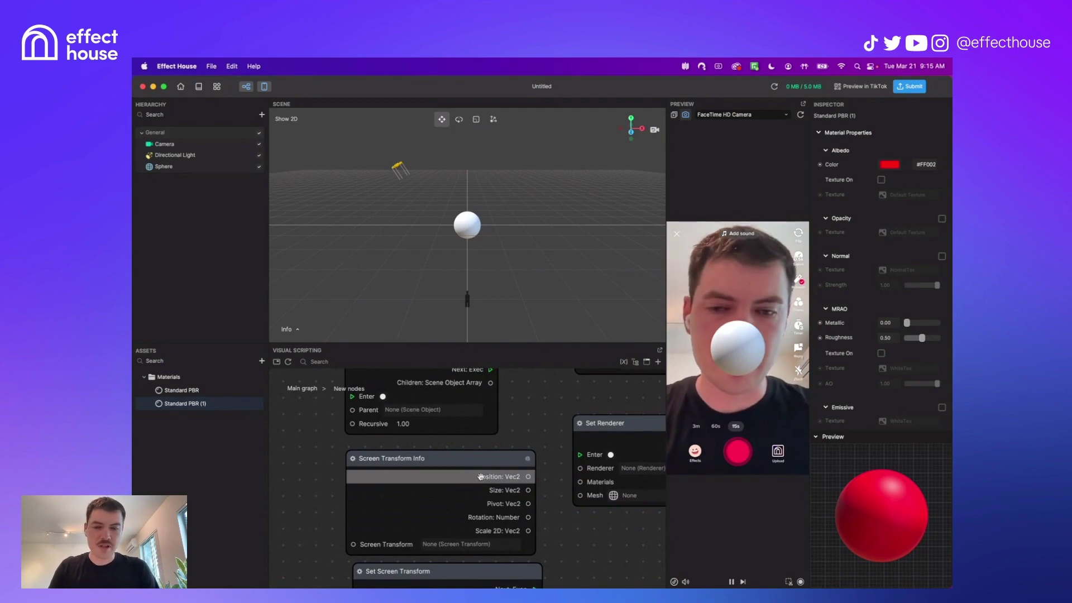
pyautogui.moveTo(315, 498); pyautogui.dragTo(313, 465)
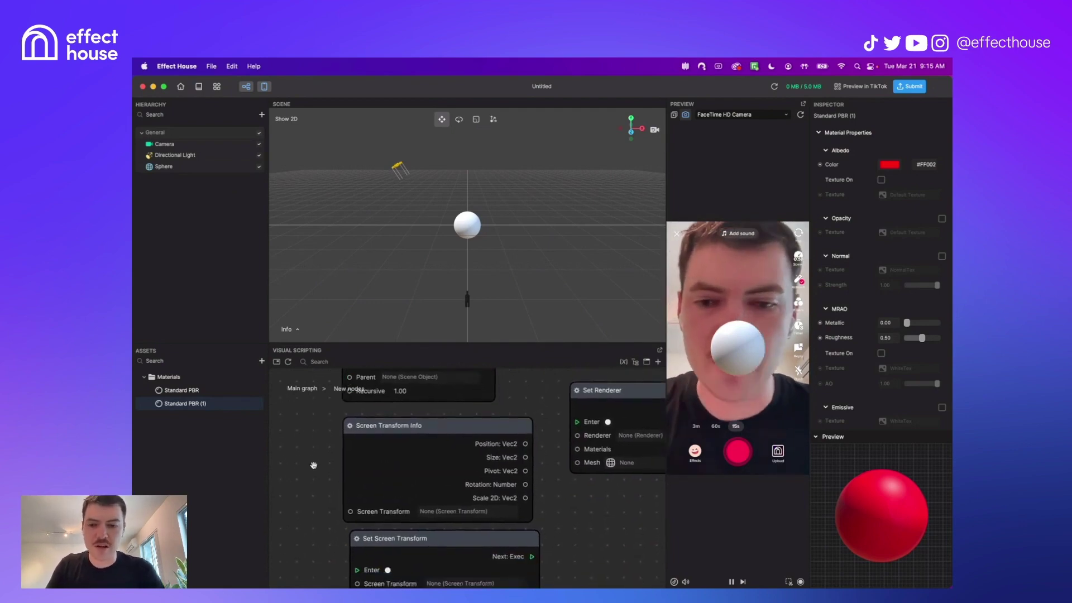
pyautogui.scroll(-5, 314, 465)
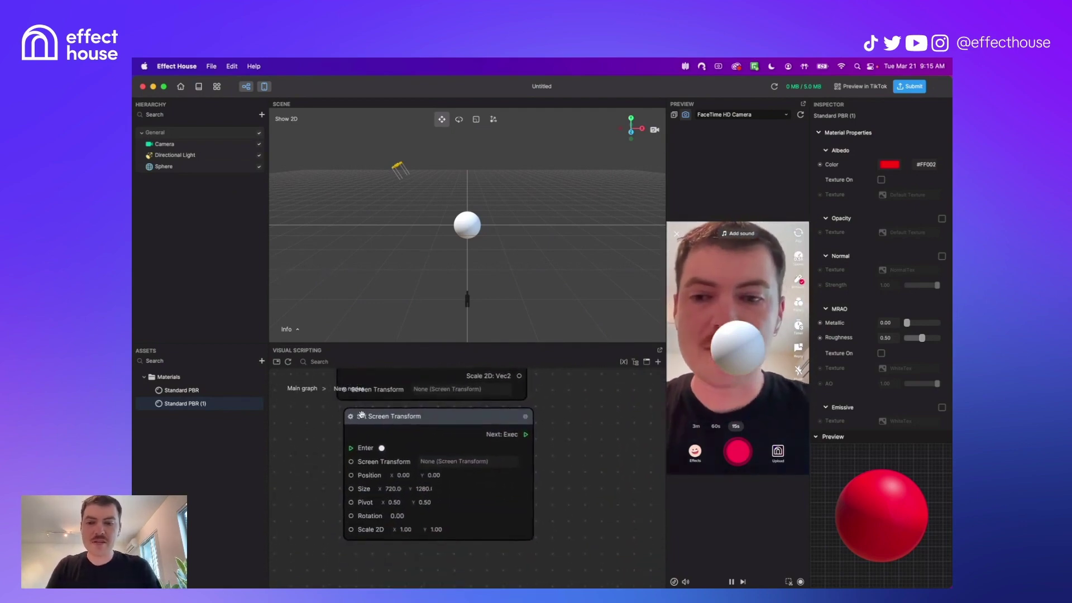
pyautogui.scroll(9, 301, 438)
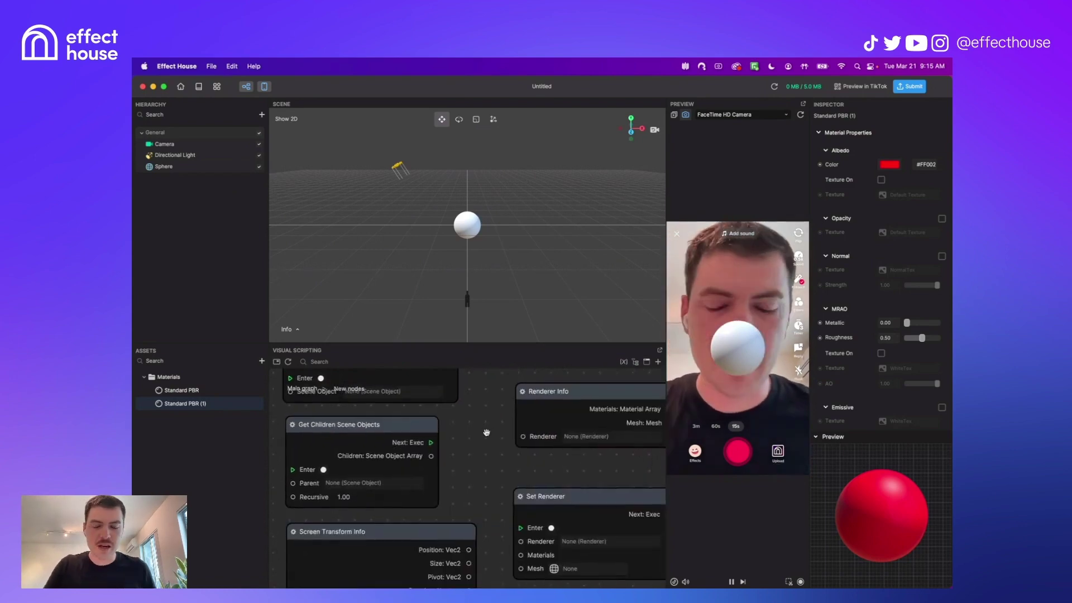
pyautogui.scroll(10, 480, 445)
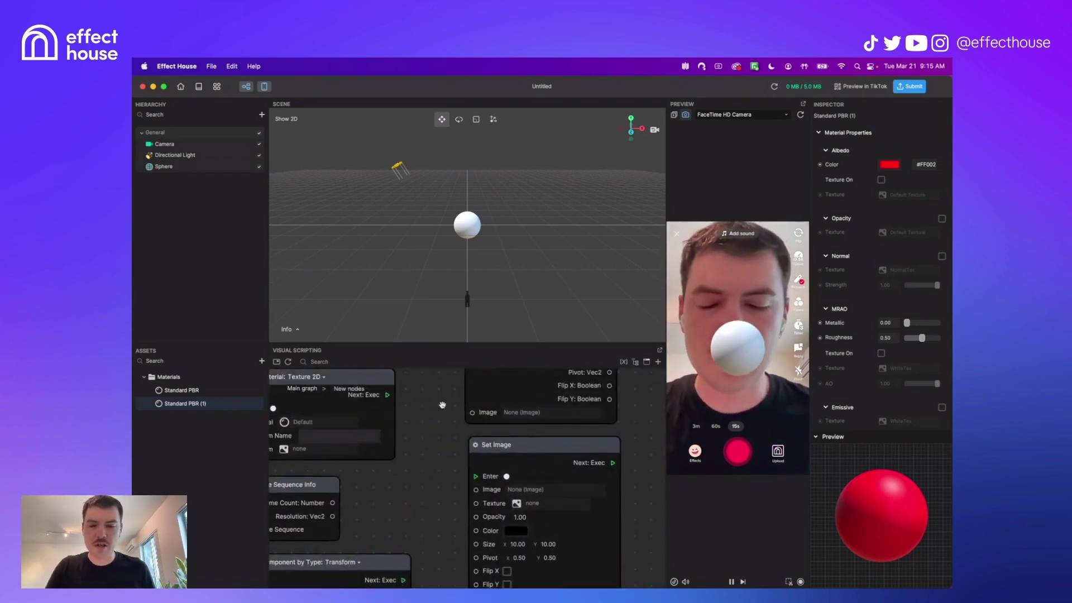
pyautogui.moveTo(440, 424); pyautogui.dragTo(410, 499)
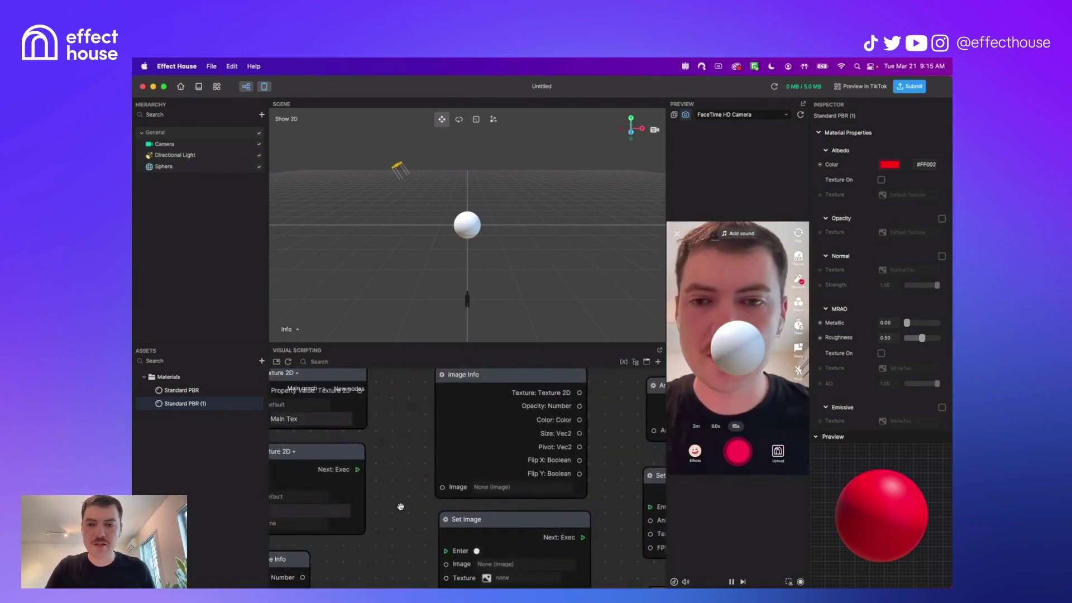
pyautogui.scroll(-4, 402, 429)
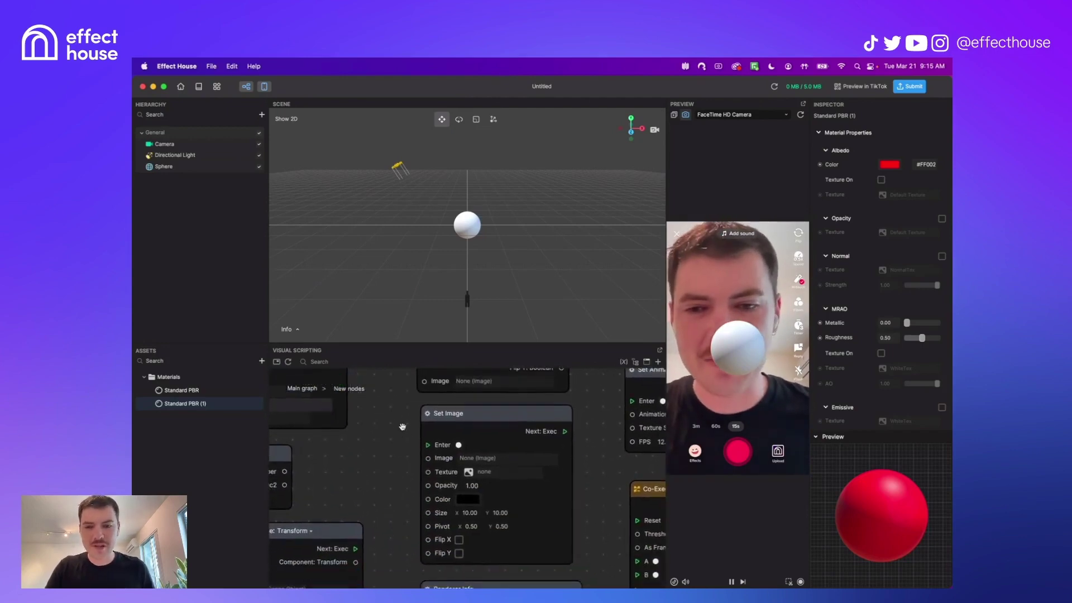
pyautogui.scroll(-8, 402, 429)
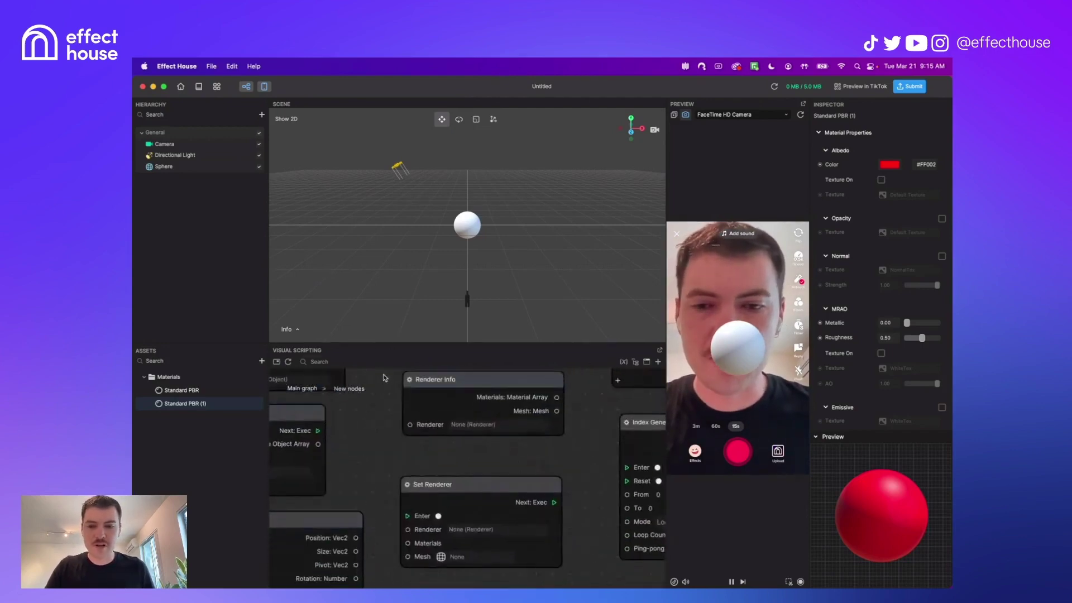
pyautogui.scroll(-1, 384, 441)
pyautogui.moveTo(564, 429); pyautogui.dragTo(464, 542)
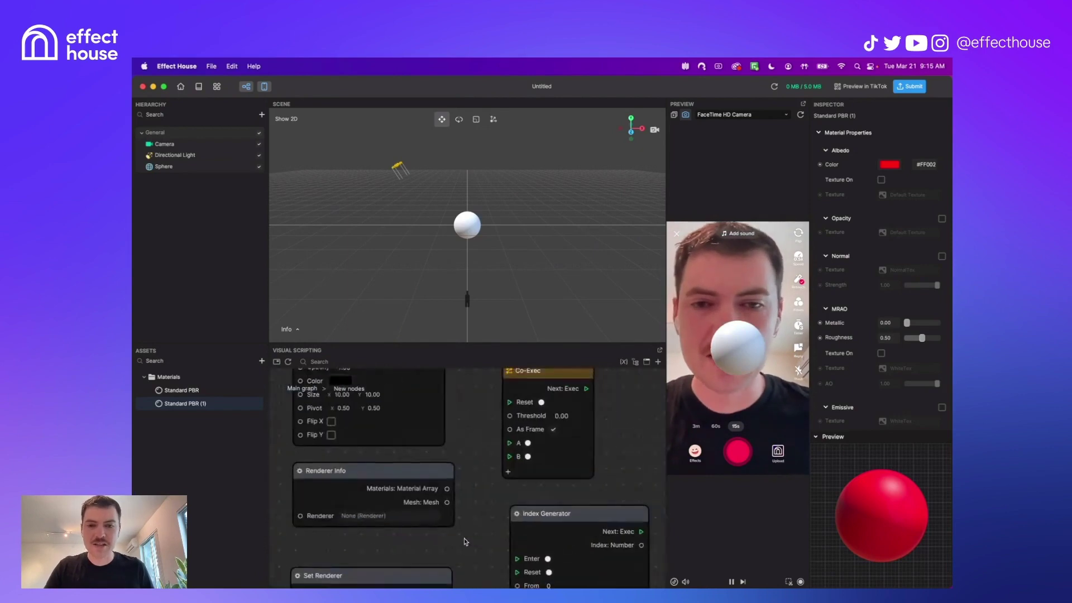
pyautogui.scroll(6, 459, 483)
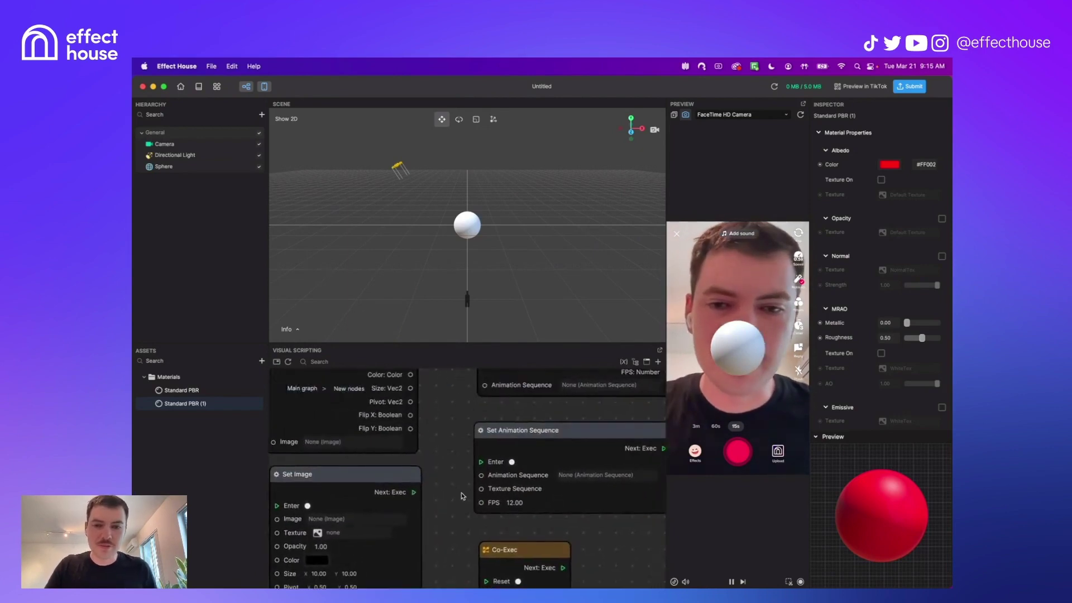
pyautogui.scroll(-3, 416, 437)
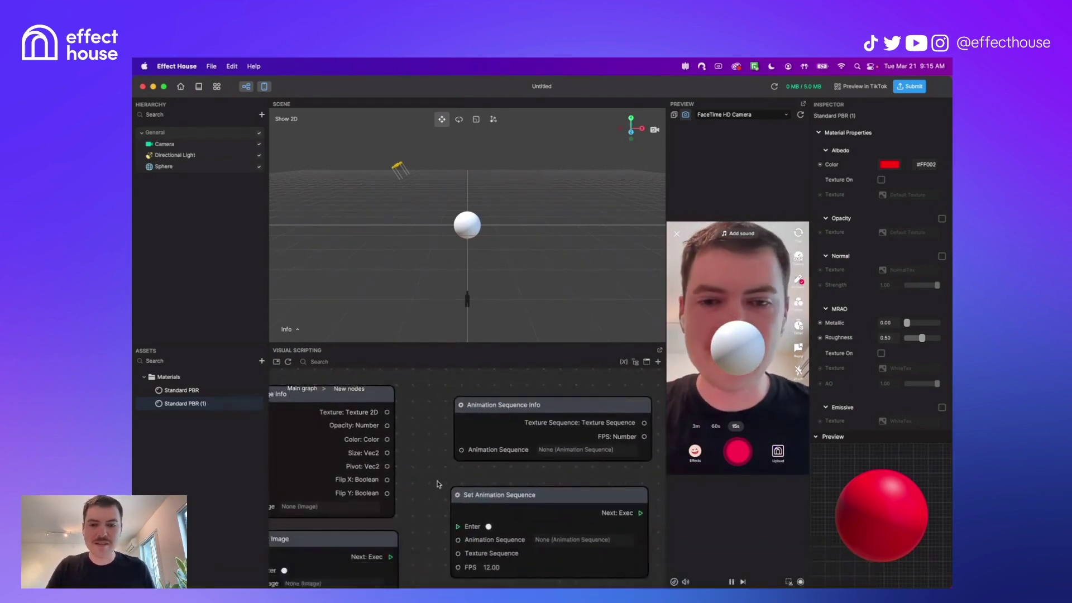
pyautogui.scroll(-5, 416, 438)
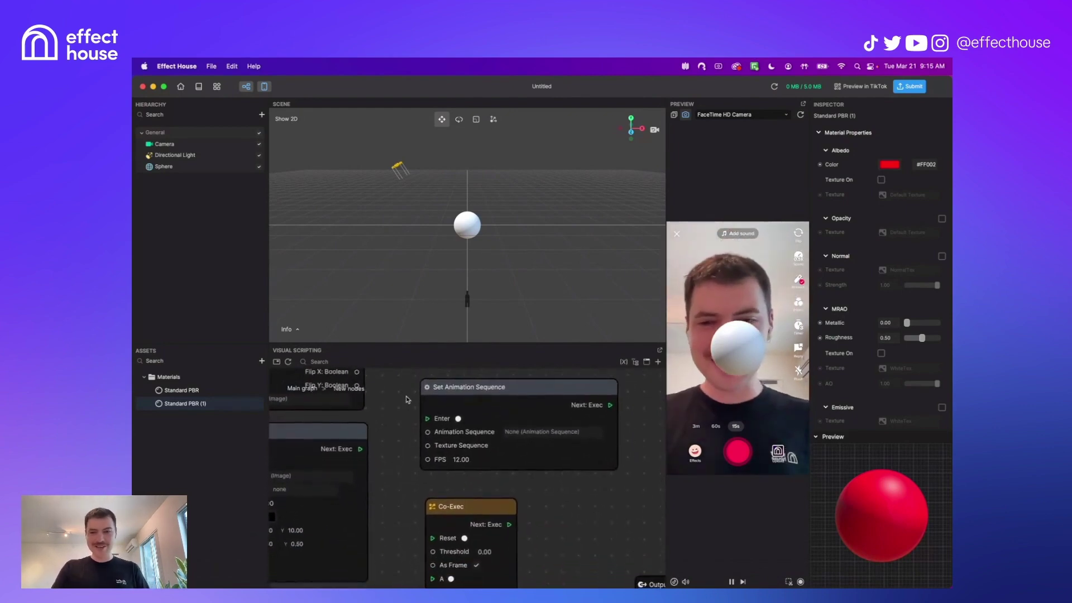
pyautogui.scroll(-7, 398, 420)
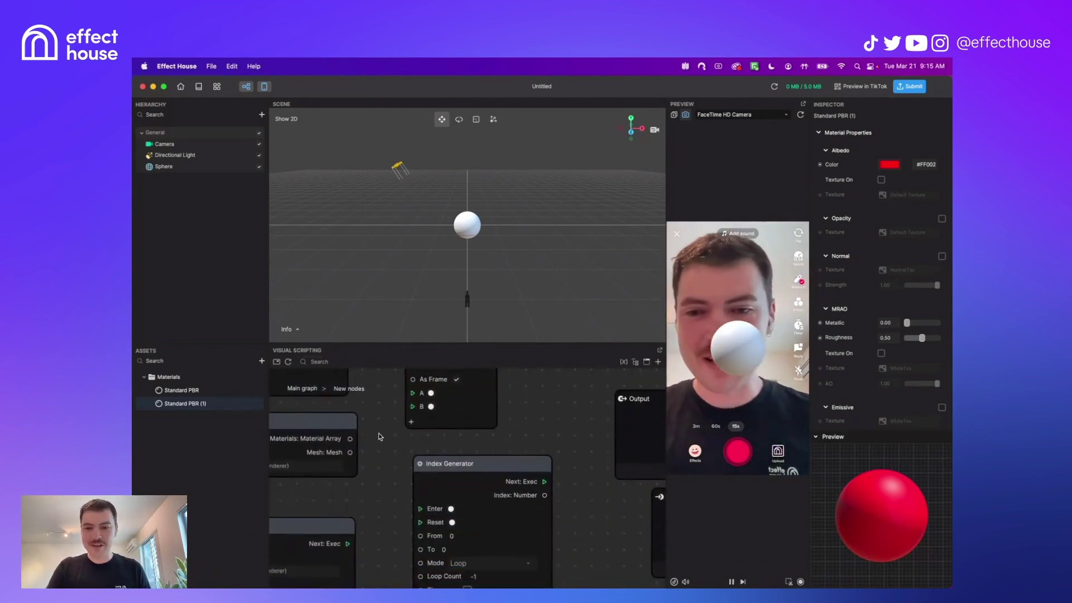
pyautogui.keyDown('ctrl'); pyautogui.scroll(-3, 400, 520); pyautogui.keyUp('ctrl')
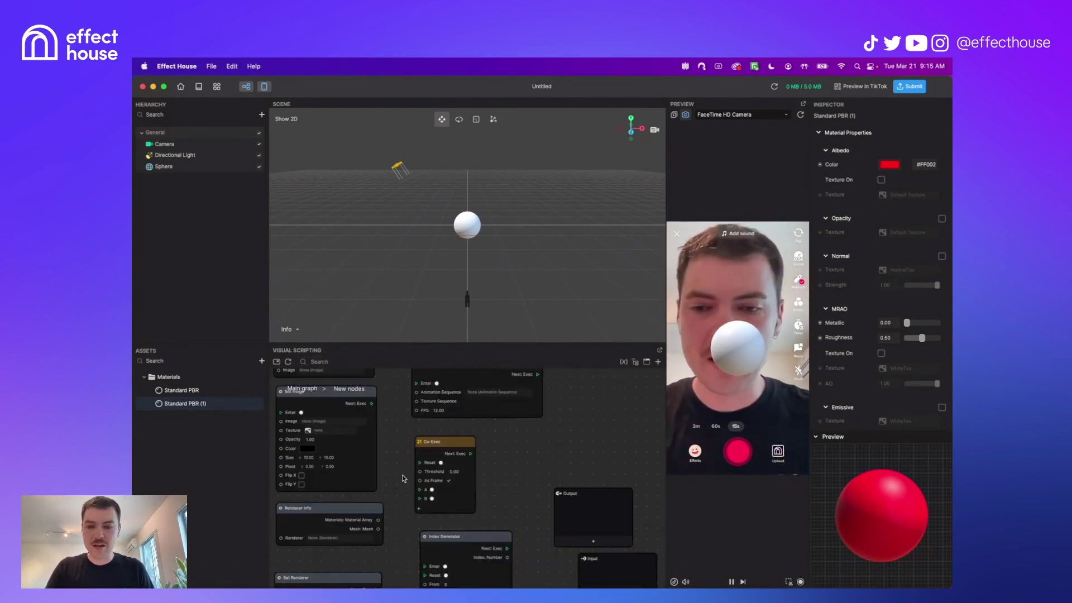
pyautogui.moveTo(403, 479); pyautogui.dragTo(405, 537)
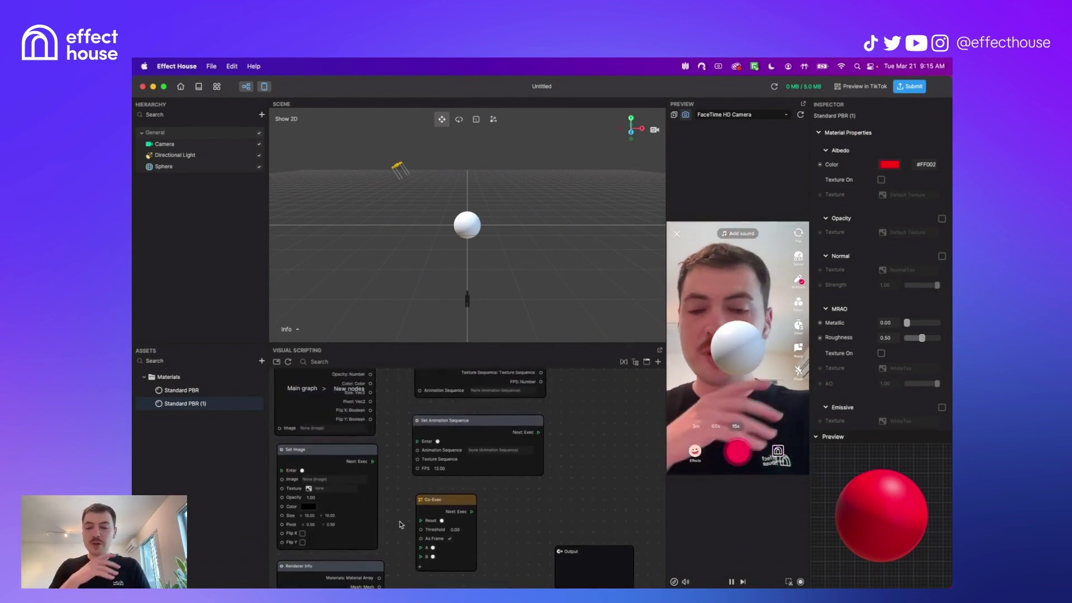
pyautogui.moveTo(402, 525); pyautogui.dragTo(421, 426)
pyautogui.scroll(2, 418, 412)
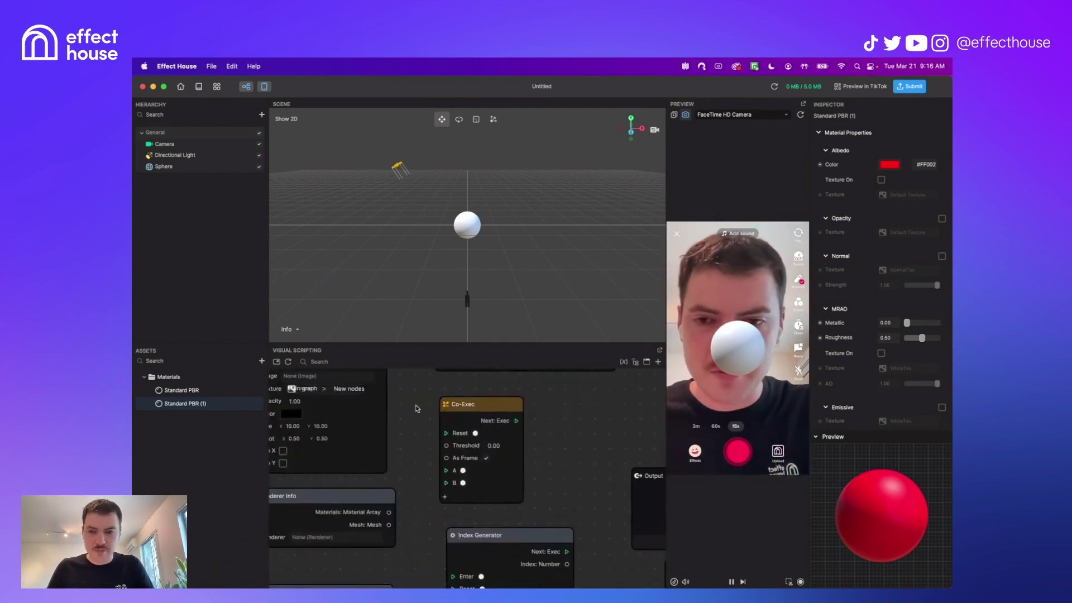
pyautogui.scroll(-2, 418, 413)
pyautogui.scroll(2, 422, 421)
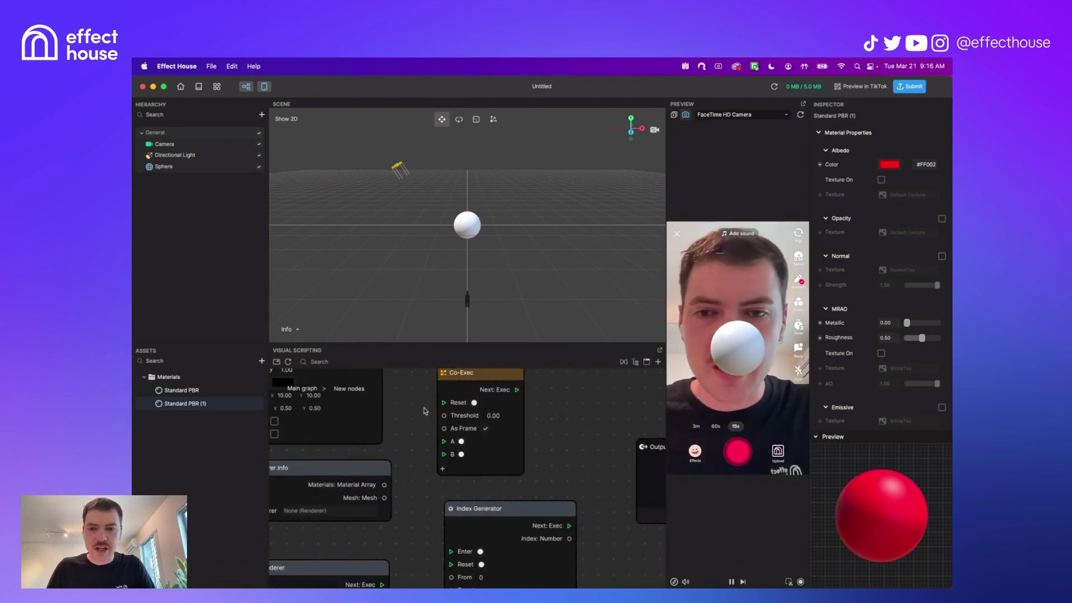
# Step: Reposition the Co-Exec node, add its third input C, and scroll to the Index Generator parameters
pyautogui.moveTo(469, 389); pyautogui.dragTo(488, 391)
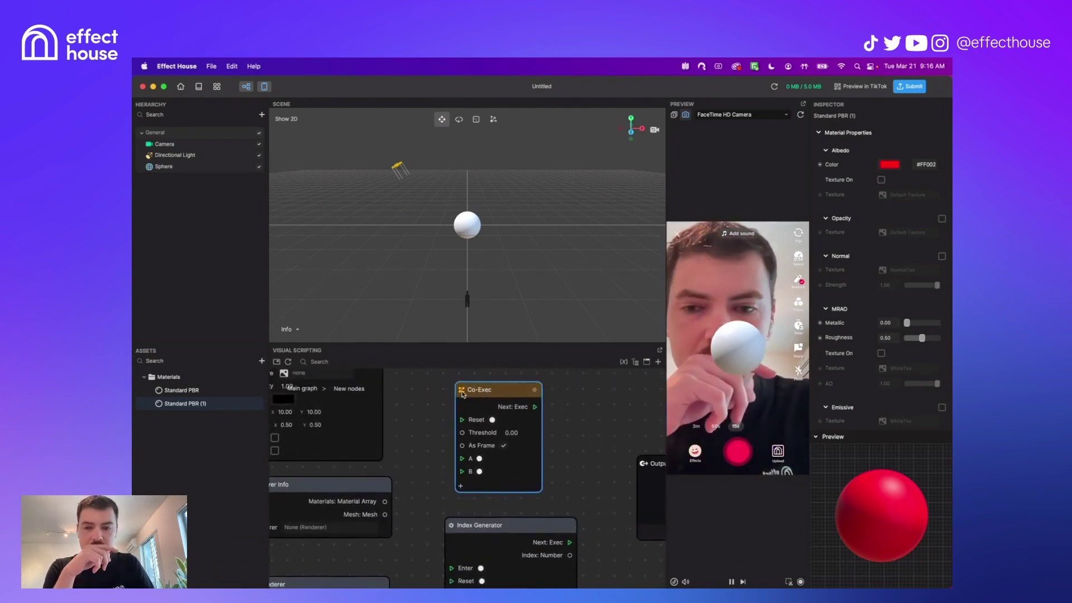
pyautogui.moveTo(463, 394); pyautogui.dragTo(479, 393)
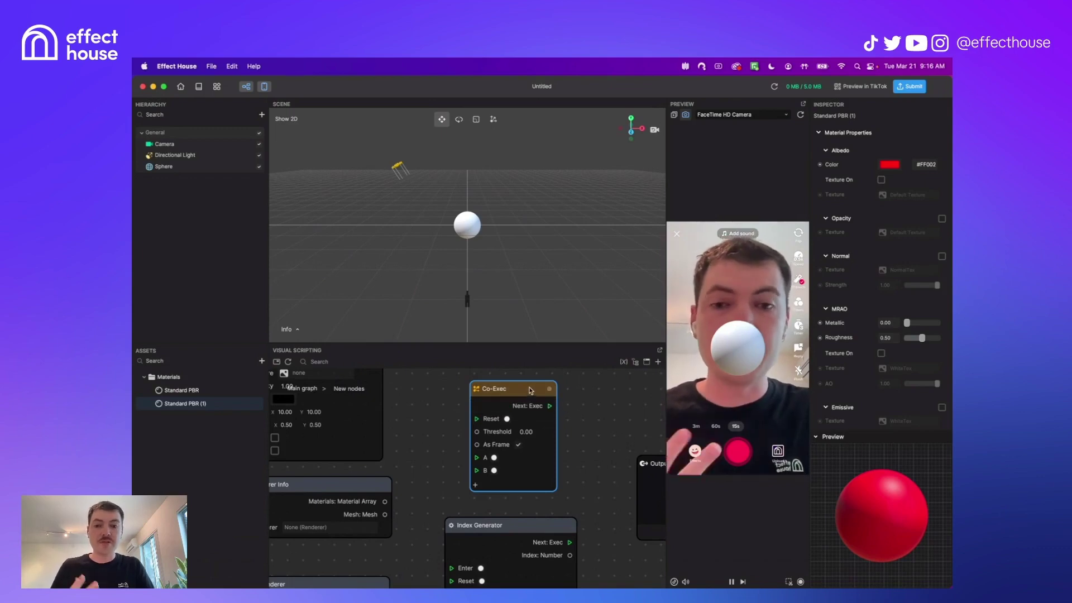
pyautogui.moveTo(549, 407); pyautogui.dragTo(537, 405)
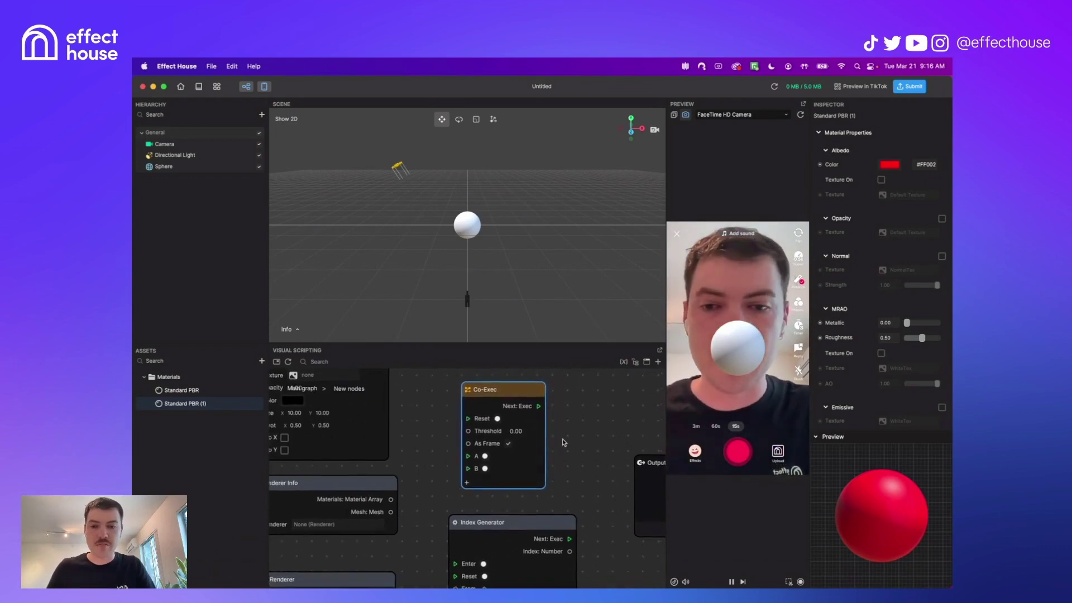
pyautogui.click(466, 487)
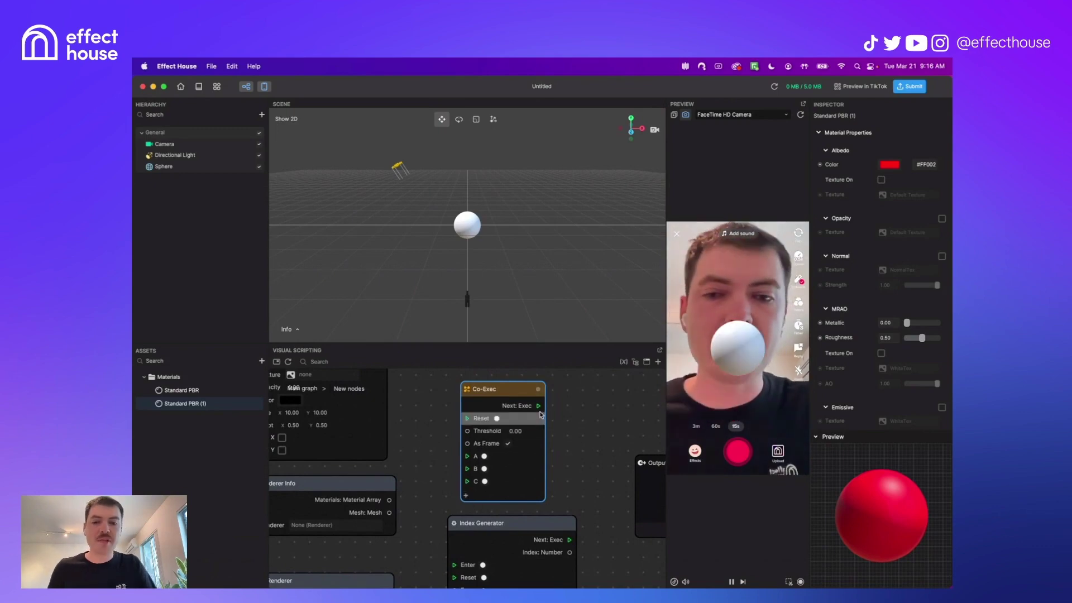
pyautogui.moveTo(527, 395); pyautogui.dragTo(524, 384)
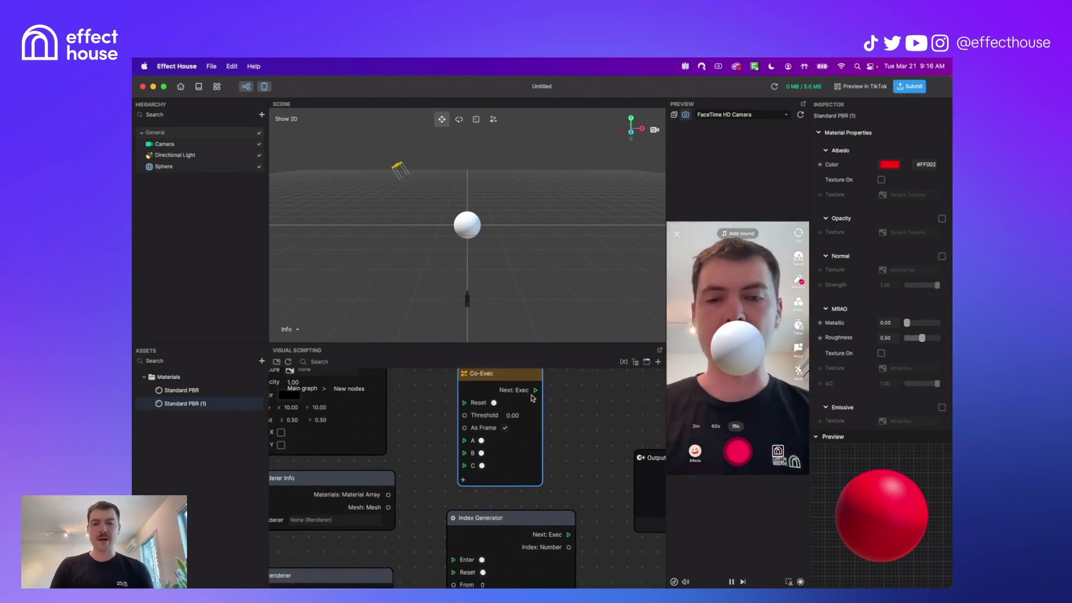
pyautogui.scroll(-3, 565, 410)
pyautogui.scroll(-1, 564, 399)
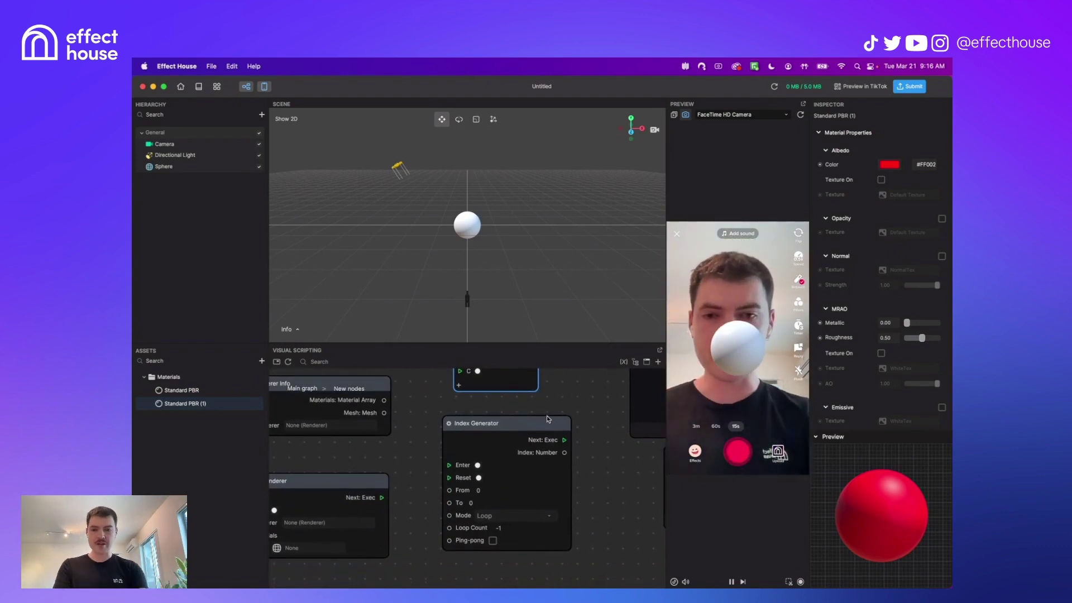
# Step: Select the Index Generator, leave its Mode on Loop, and zoom out to the main graph
pyautogui.moveTo(548, 424); pyautogui.dragTo(550, 417)
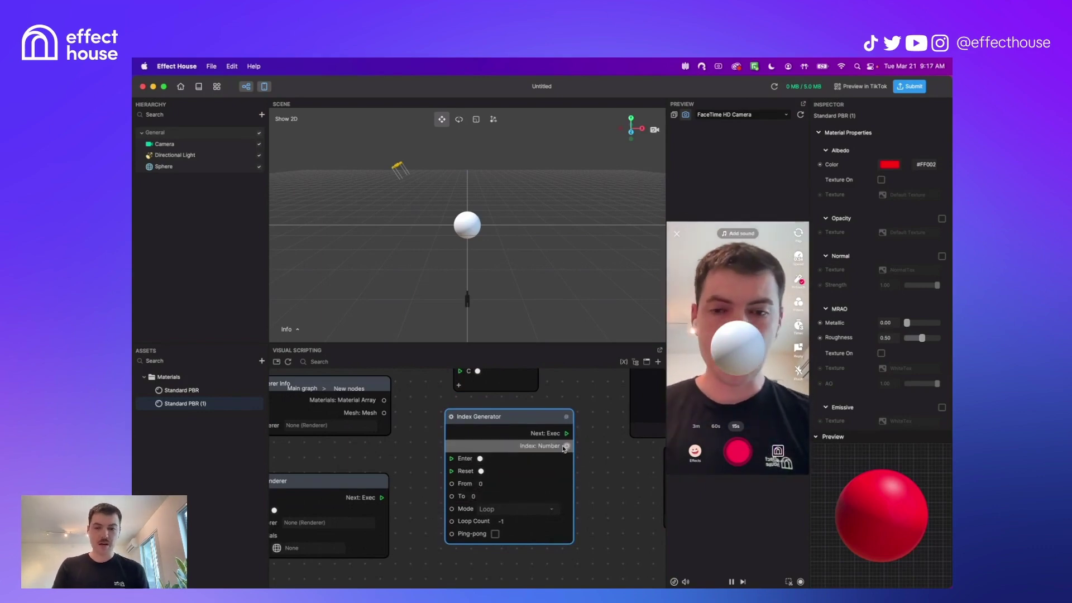
pyautogui.click(529, 509)
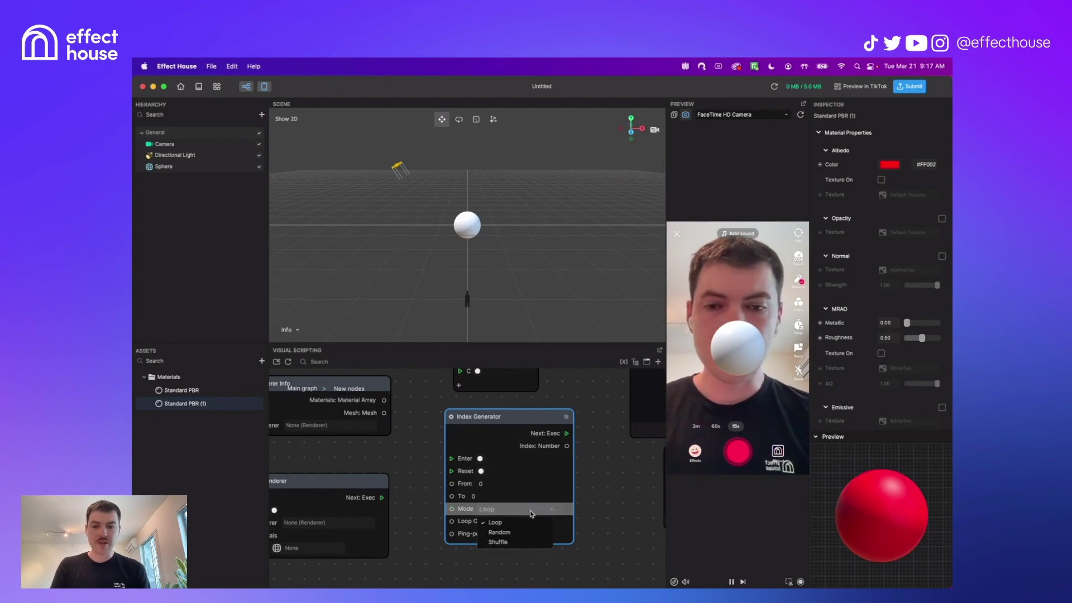
pyautogui.click(510, 542)
pyautogui.scroll(-3, 439, 440)
pyautogui.scroll(-2, 447, 449)
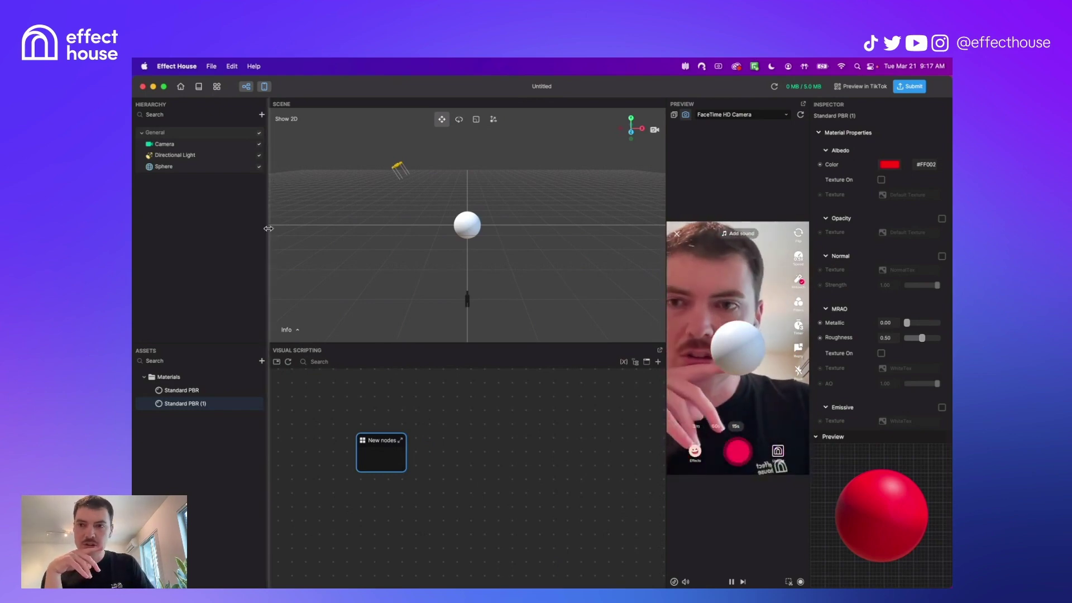
# Step: Widen the hierarchy panel and add a 2D Screen Image to the scene
pyautogui.moveTo(270, 229); pyautogui.dragTo(286, 227)
pyautogui.click(278, 115)
pyautogui.moveTo(302, 136)
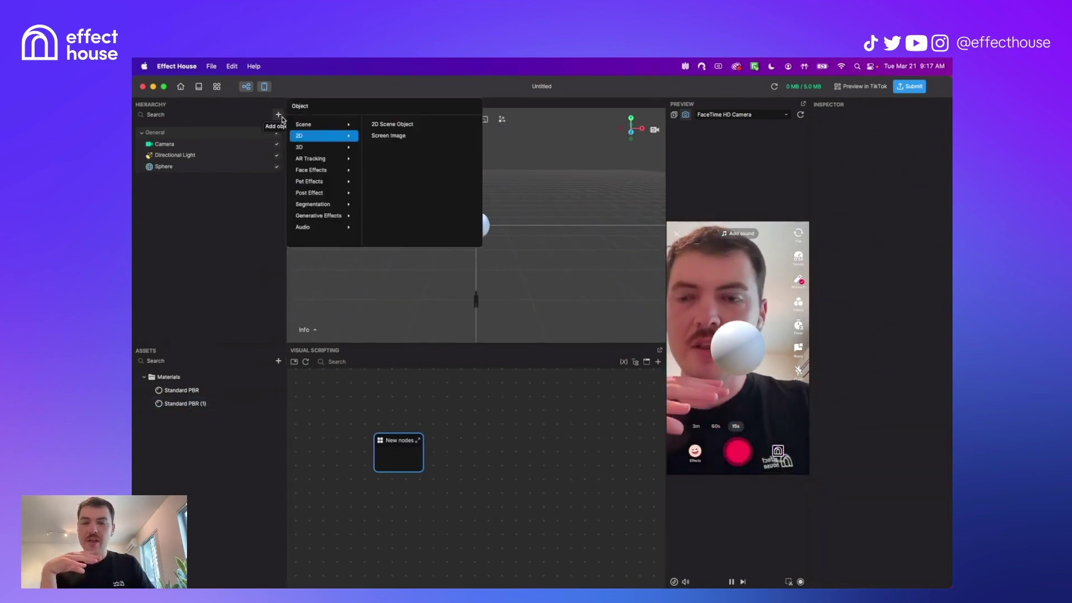
pyautogui.click(386, 137)
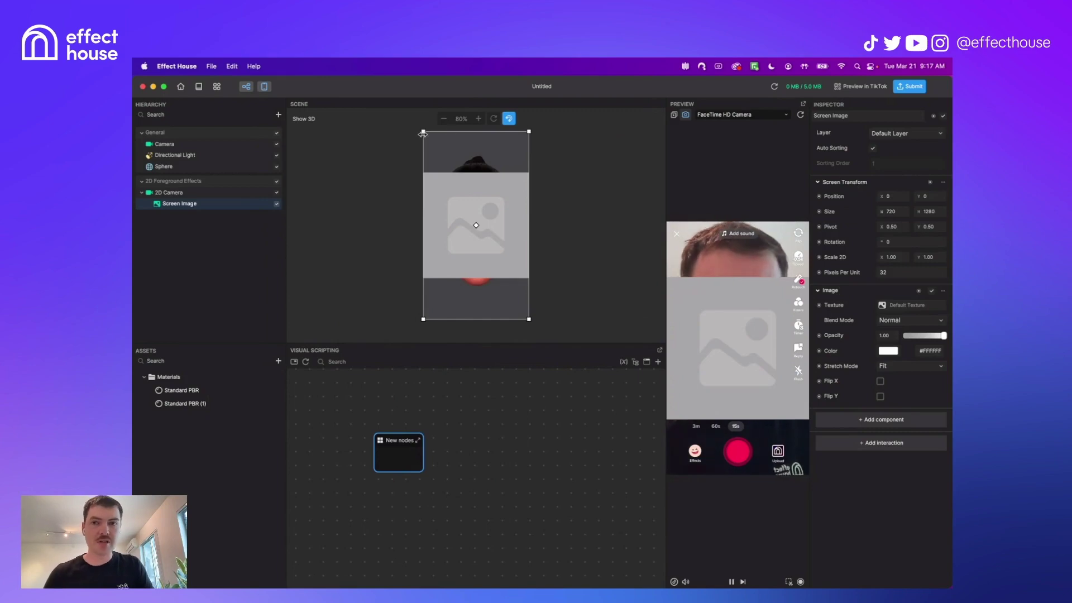
# Step: Centre the Screen Image at 323 × 574, trying Stretch mode before setting it back to Fit
pyautogui.moveTo(423, 131); pyautogui.dragTo(448, 154)
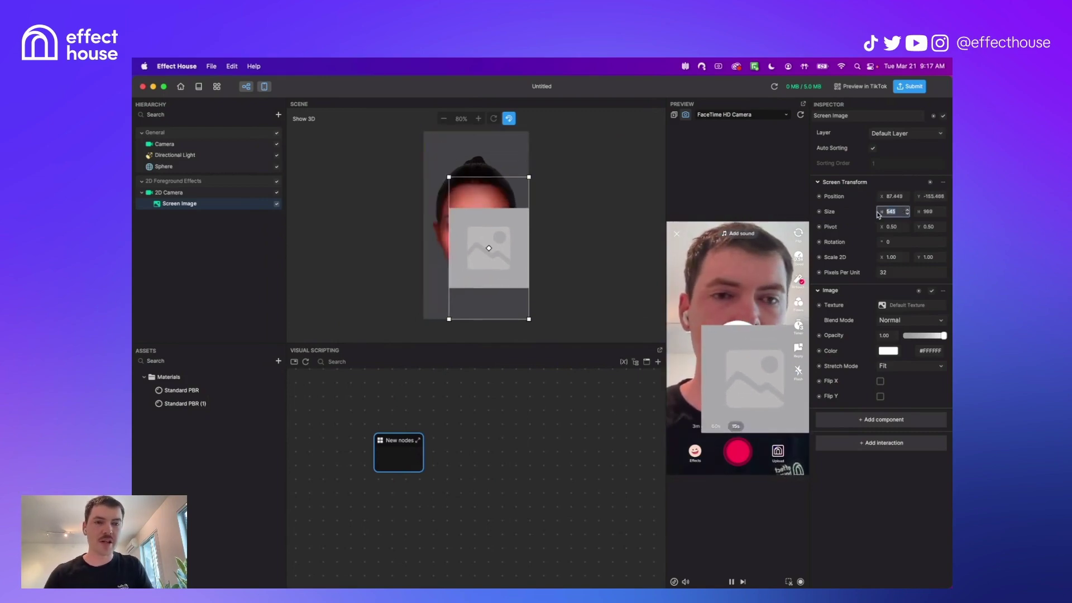
pyautogui.click(896, 366)
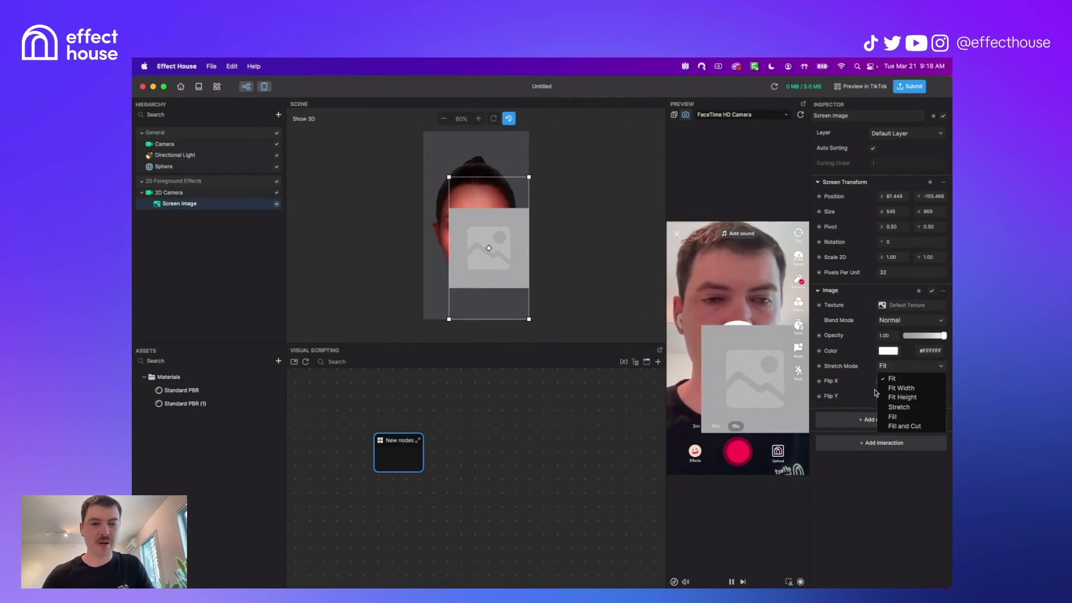
pyautogui.click(899, 407)
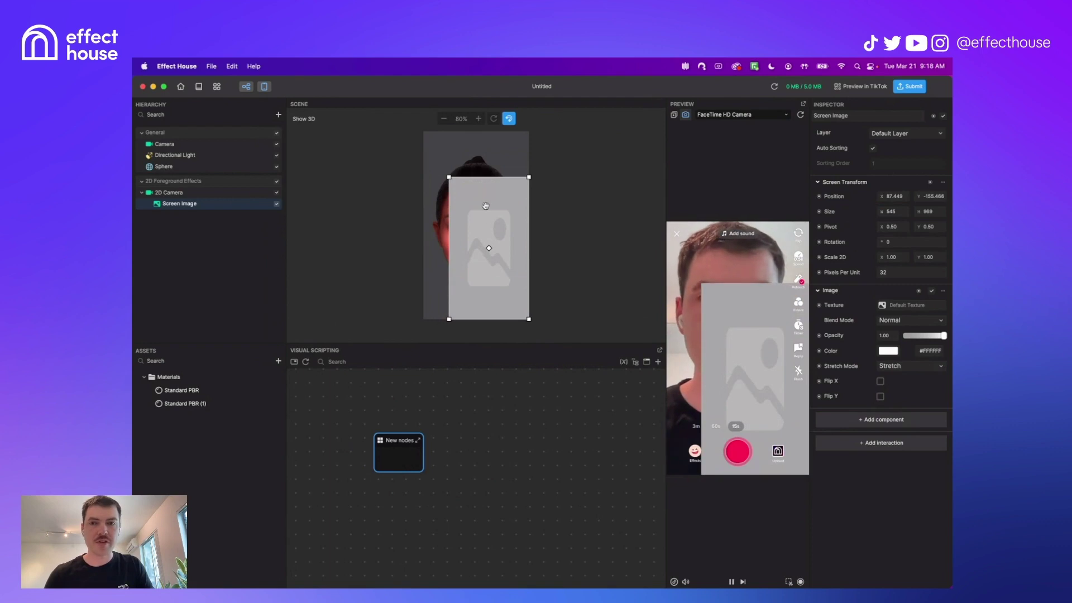
pyautogui.moveTo(485, 205); pyautogui.dragTo(472, 180)
pyautogui.moveTo(515, 295); pyautogui.dragTo(489, 251)
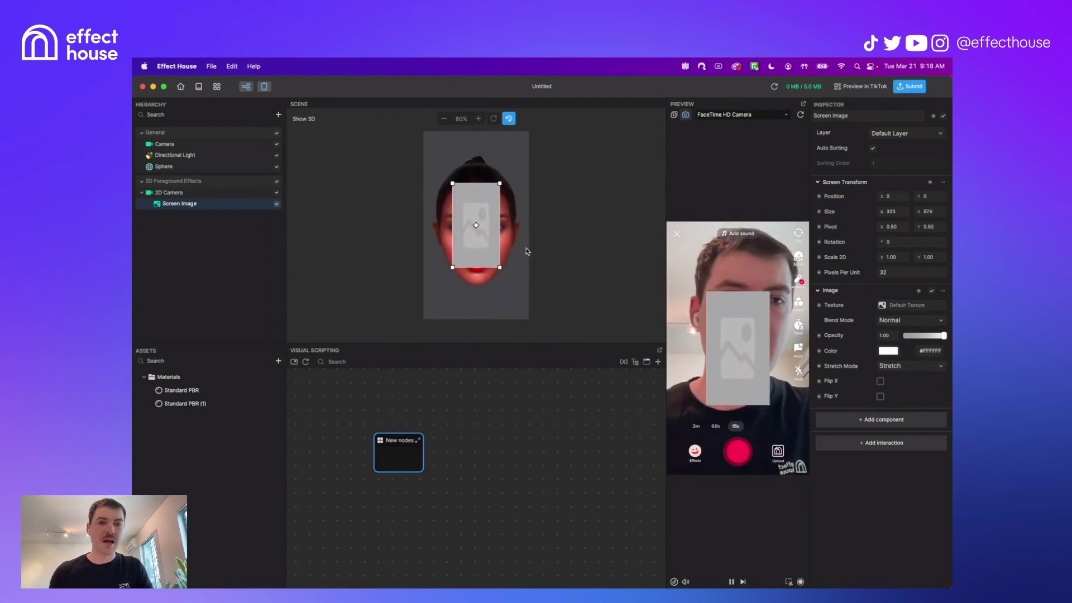
pyautogui.click(885, 367)
pyautogui.click(894, 389)
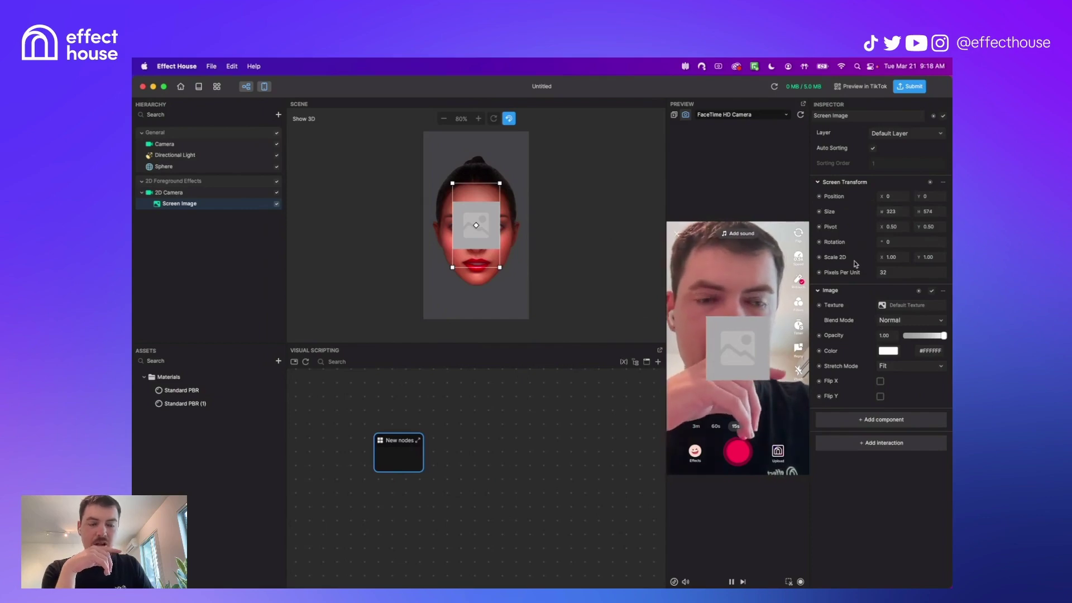
# Step: Delete the 2D Foreground Effects group and add a 3D Image object instead
pyautogui.rightClick(215, 184)
pyautogui.click(229, 206)
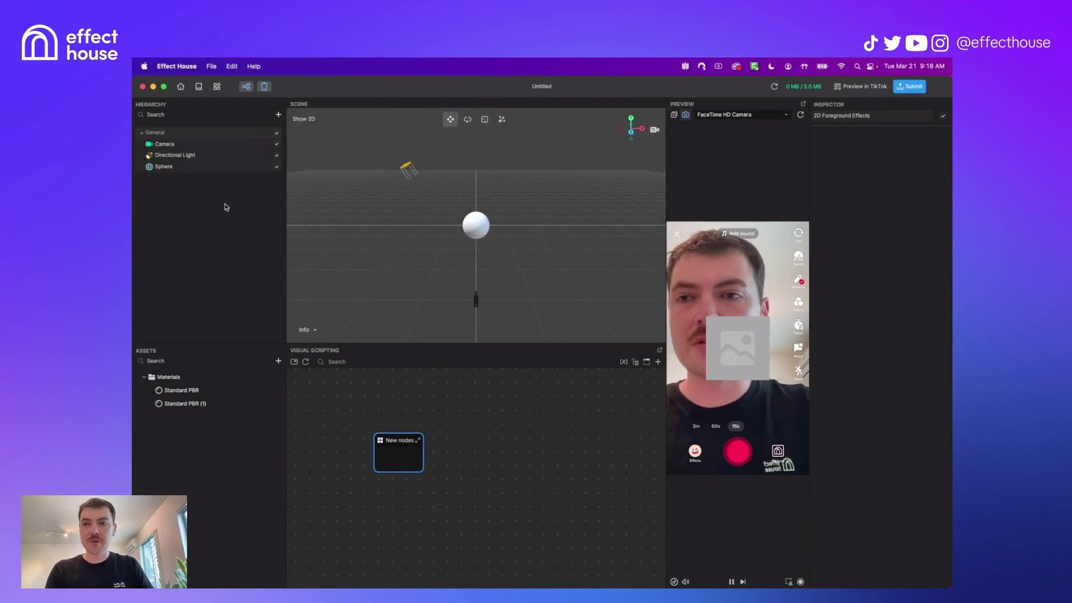
pyautogui.click(278, 115)
pyautogui.moveTo(309, 147)
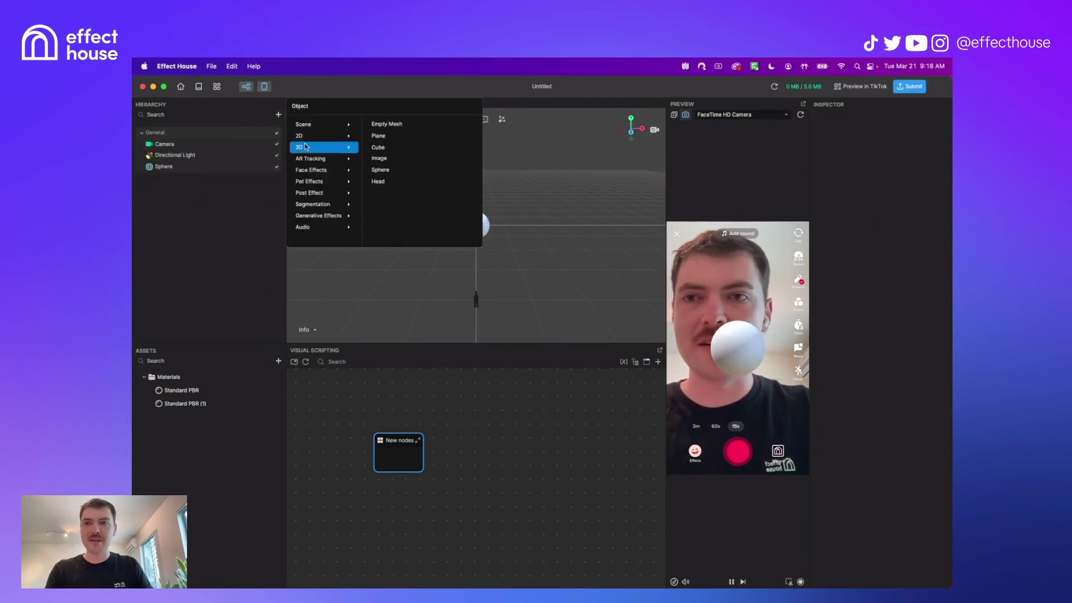
pyautogui.click(381, 158)
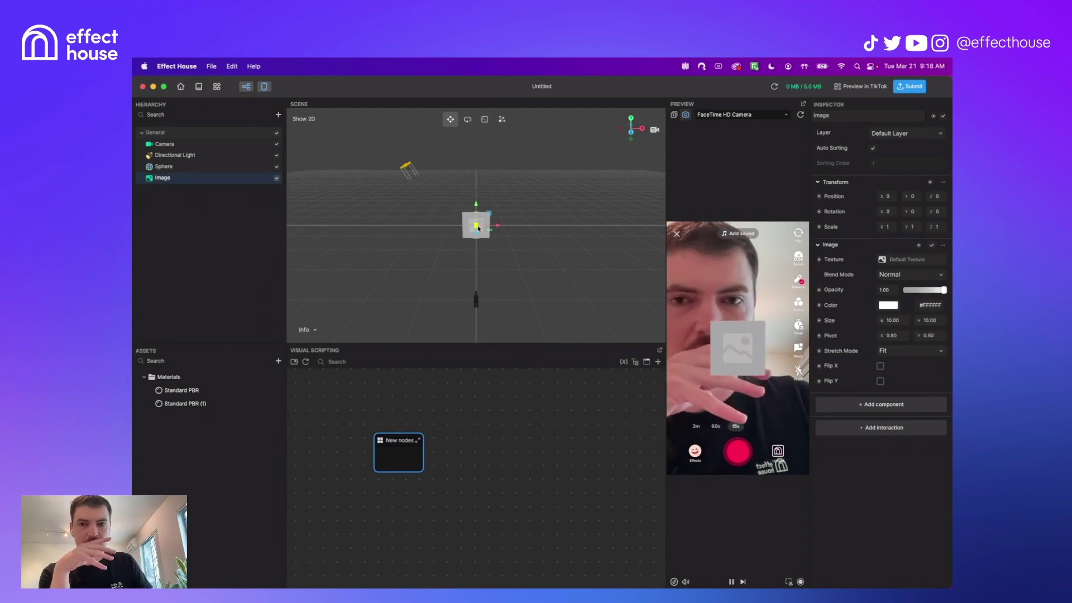
# Step: Move the Image plane toward the camera to Z 23.1 and tilt it with the rotate gizmo
pyautogui.moveTo(477, 237); pyautogui.dragTo(484, 269)
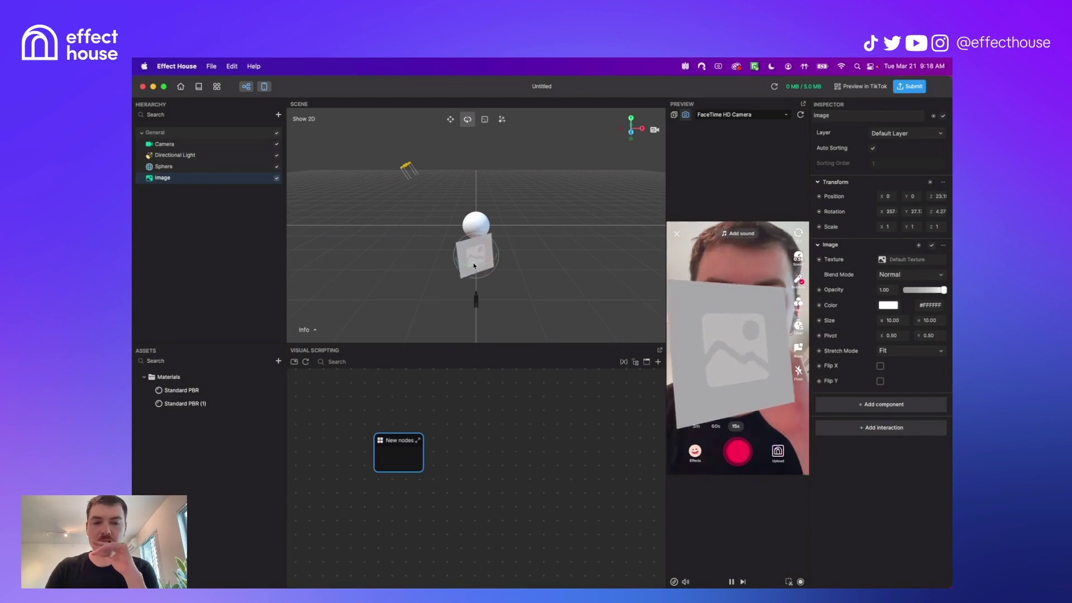
pyautogui.moveTo(467, 269); pyautogui.dragTo(471, 267)
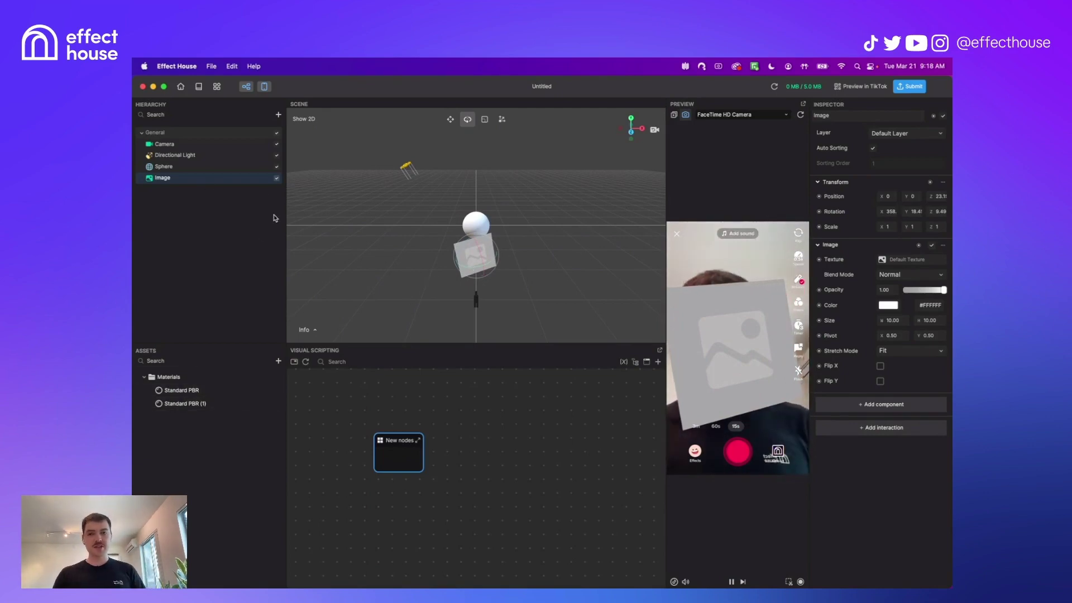
pyautogui.moveTo(476, 268); pyautogui.dragTo(524, 273)
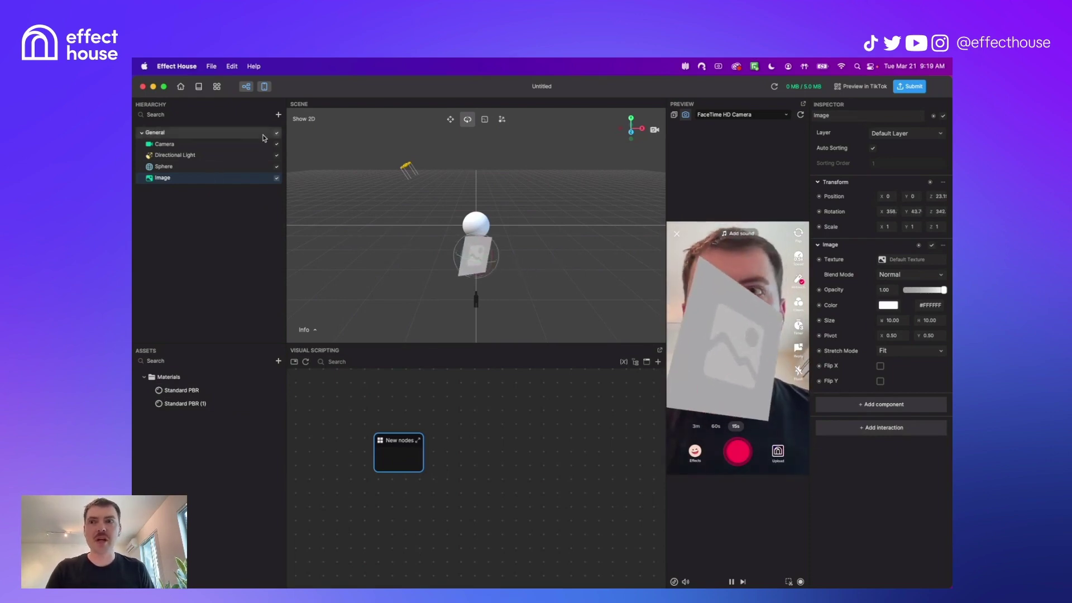
pyautogui.click(278, 114)
pyautogui.moveTo(294, 217)
pyautogui.click(237, 216)
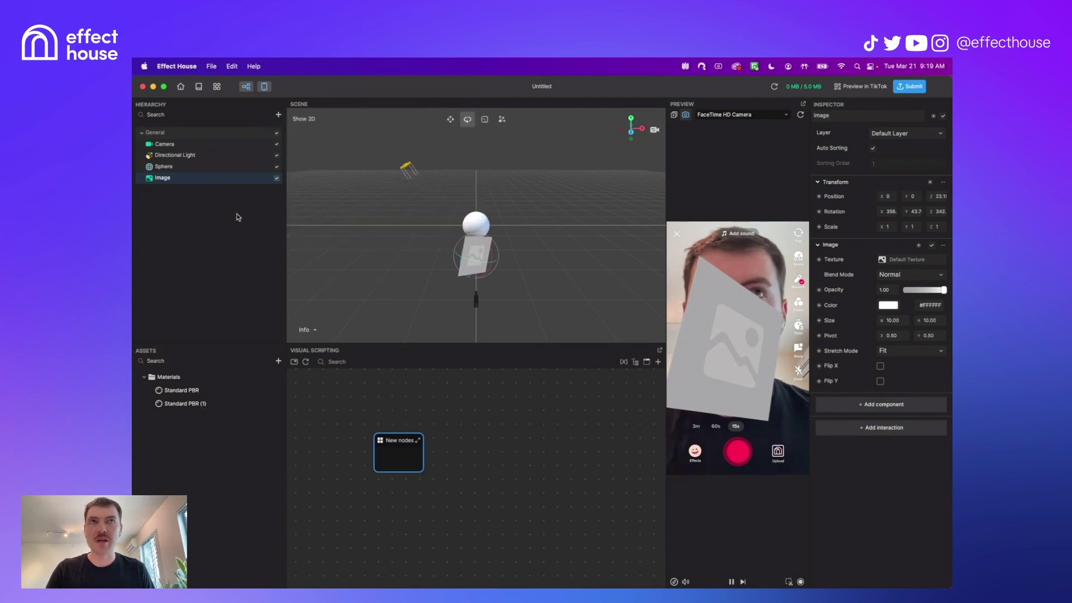
pyautogui.click(239, 217)
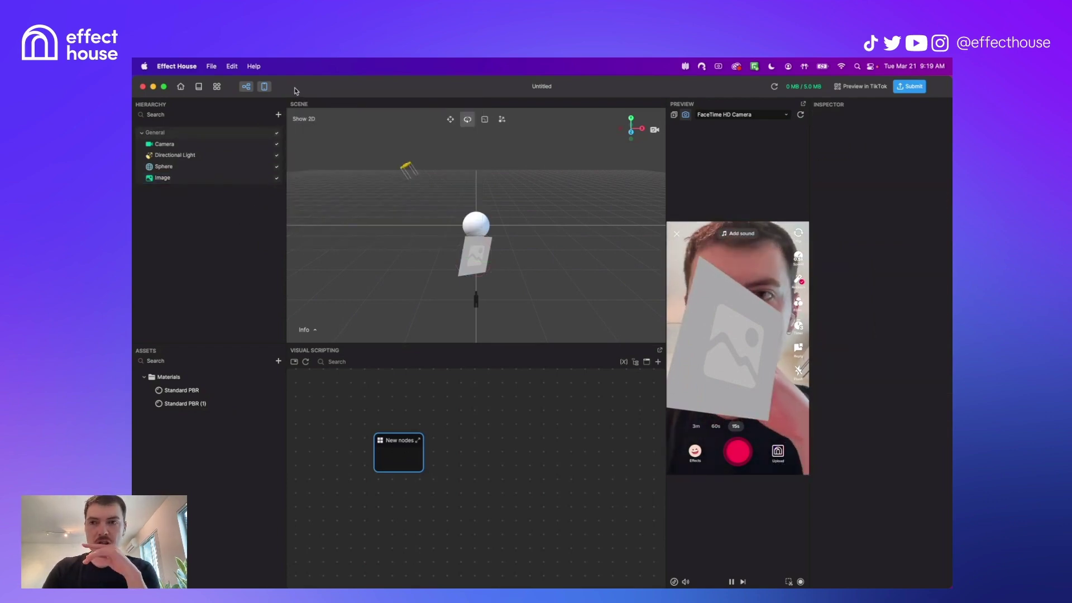
pyautogui.click(472, 262)
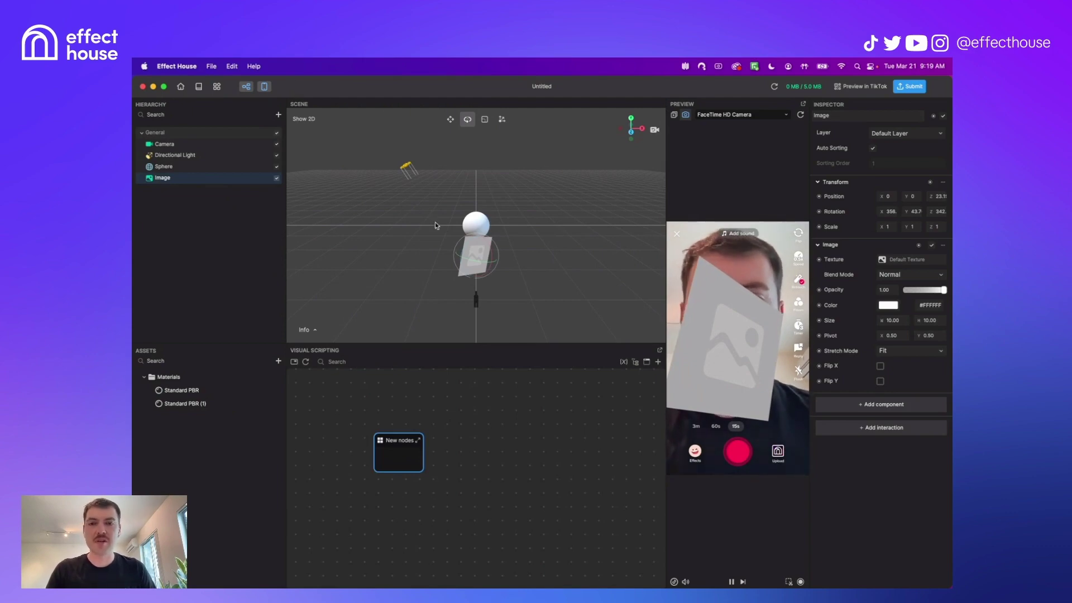
pyautogui.moveTo(468, 266); pyautogui.dragTo(464, 268)
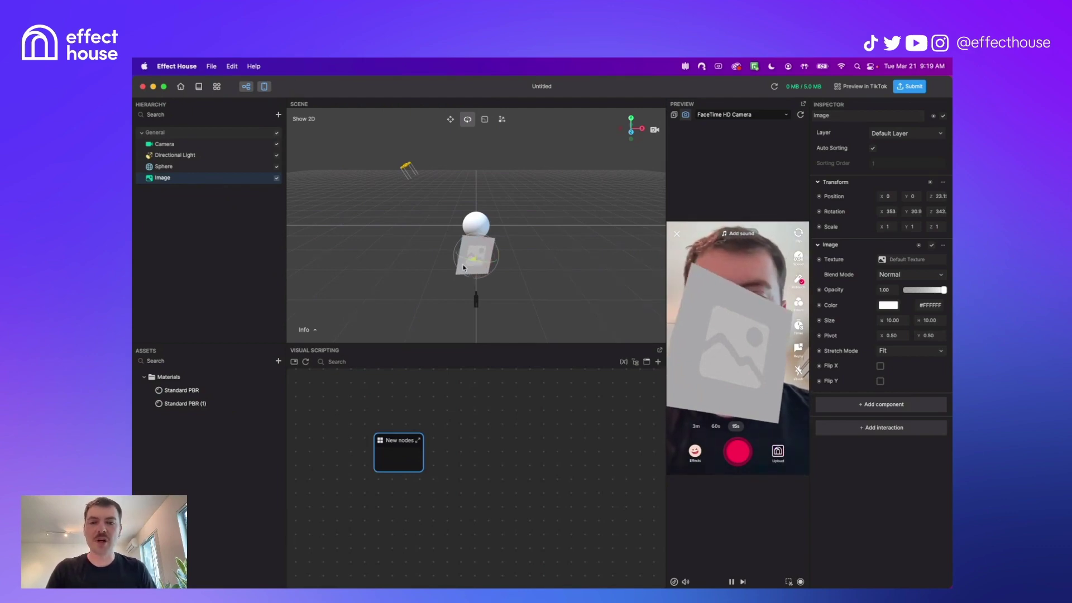
# Step: Add a Screen Image Tap node to the graph by searching 'image'
pyautogui.rightClick(493, 418)
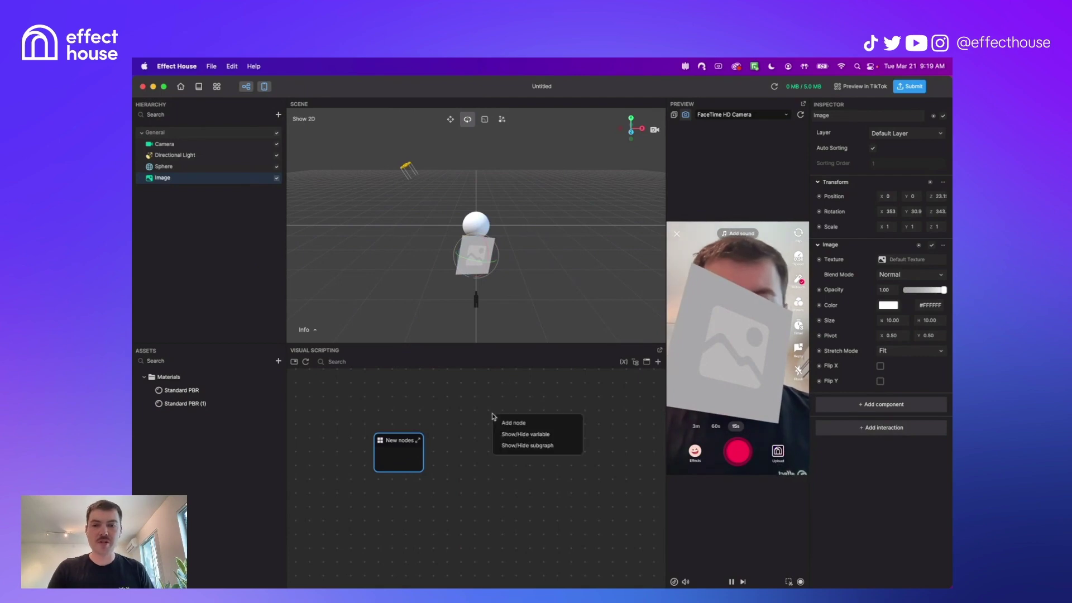
pyautogui.click(505, 421)
pyautogui.write('image')
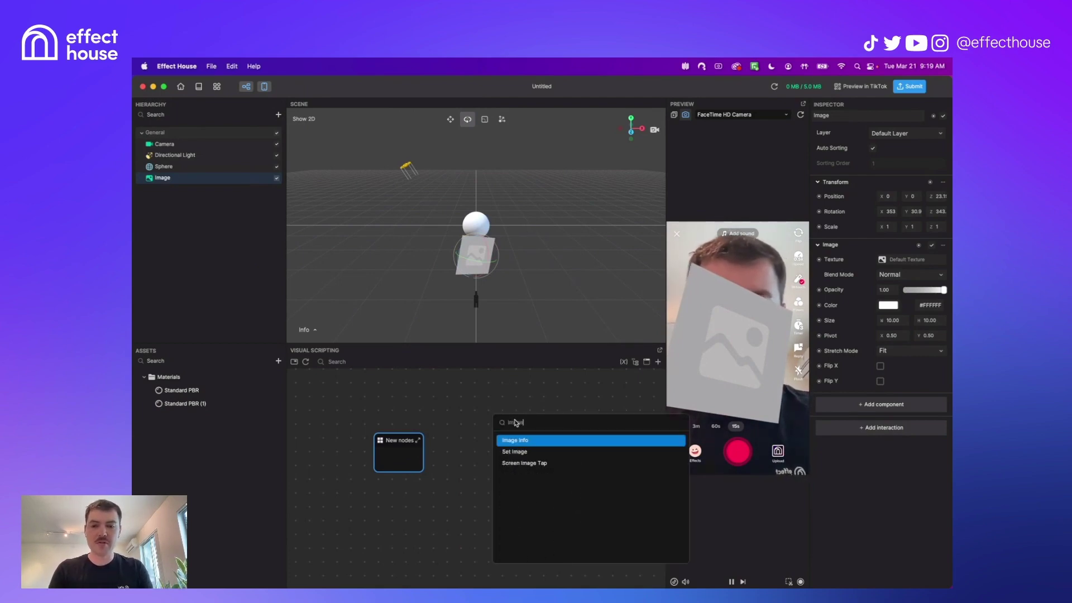
pyautogui.press('Down')
pyautogui.press('Down')
pyautogui.press('Return')
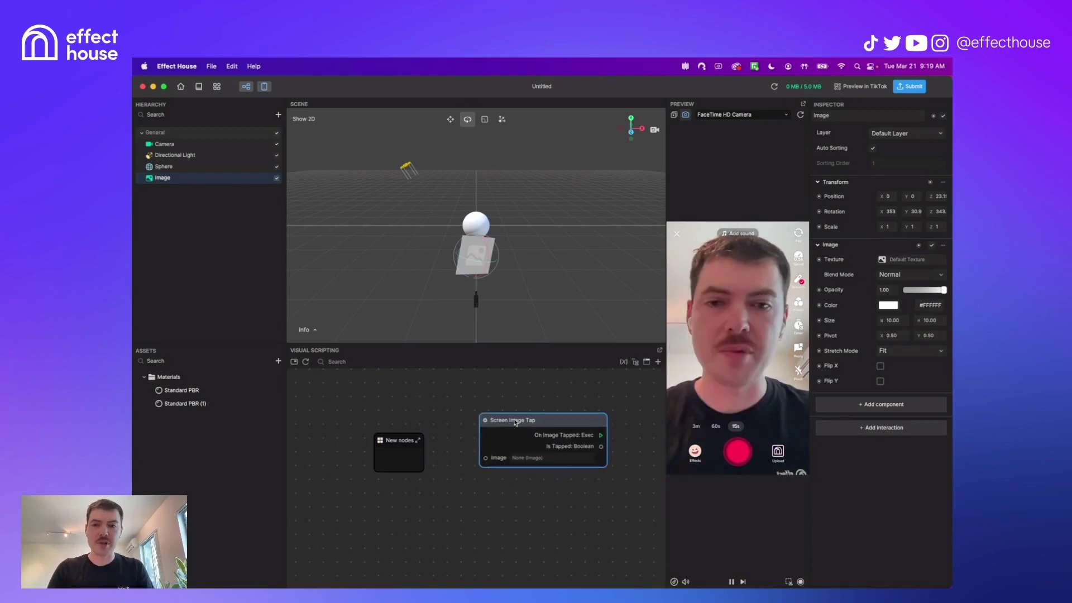
# Step: Add a Screen Image and connect it to the Screen Image Tap node's Image input
pyautogui.click(278, 115)
pyautogui.moveTo(297, 138)
pyautogui.click(389, 136)
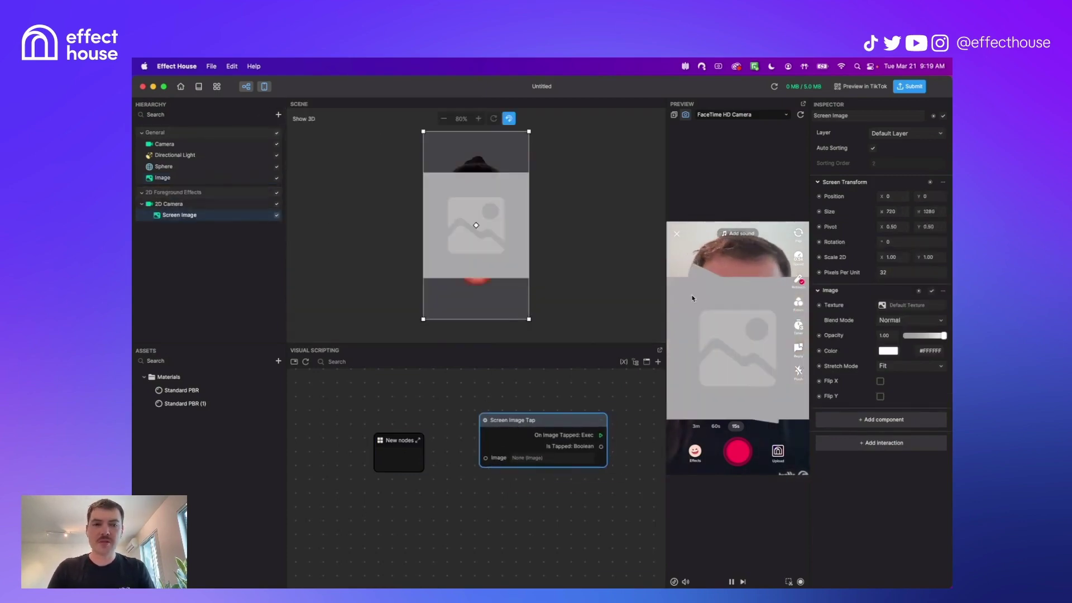
pyautogui.moveTo(921, 293); pyautogui.dragTo(381, 389)
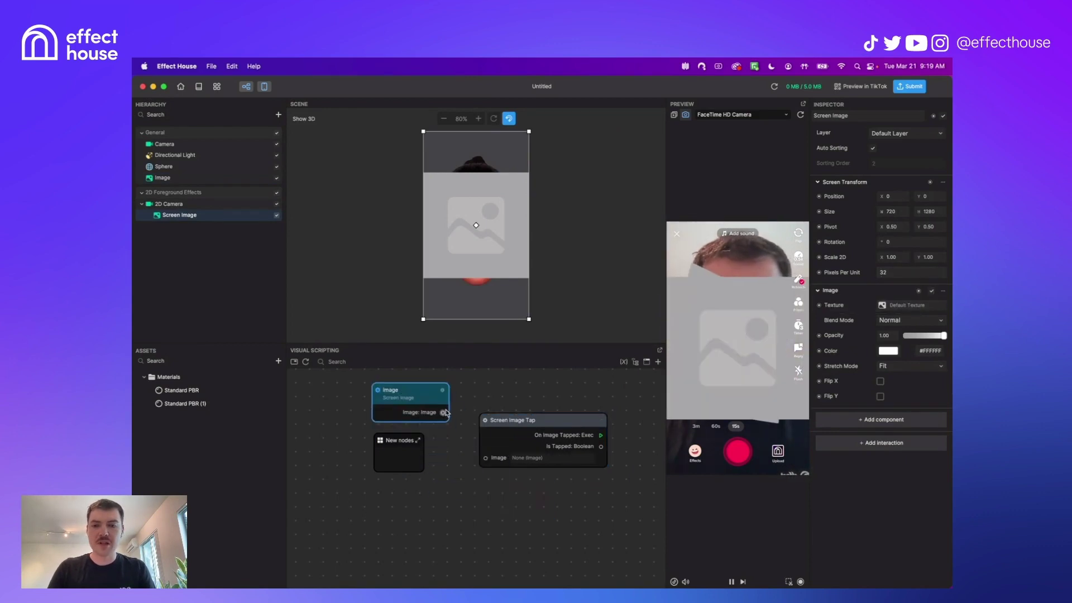
pyautogui.moveTo(445, 413); pyautogui.dragTo(452, 426)
pyautogui.moveTo(483, 459); pyautogui.dragTo(485, 458)
pyautogui.moveTo(506, 421); pyautogui.dragTo(507, 404)
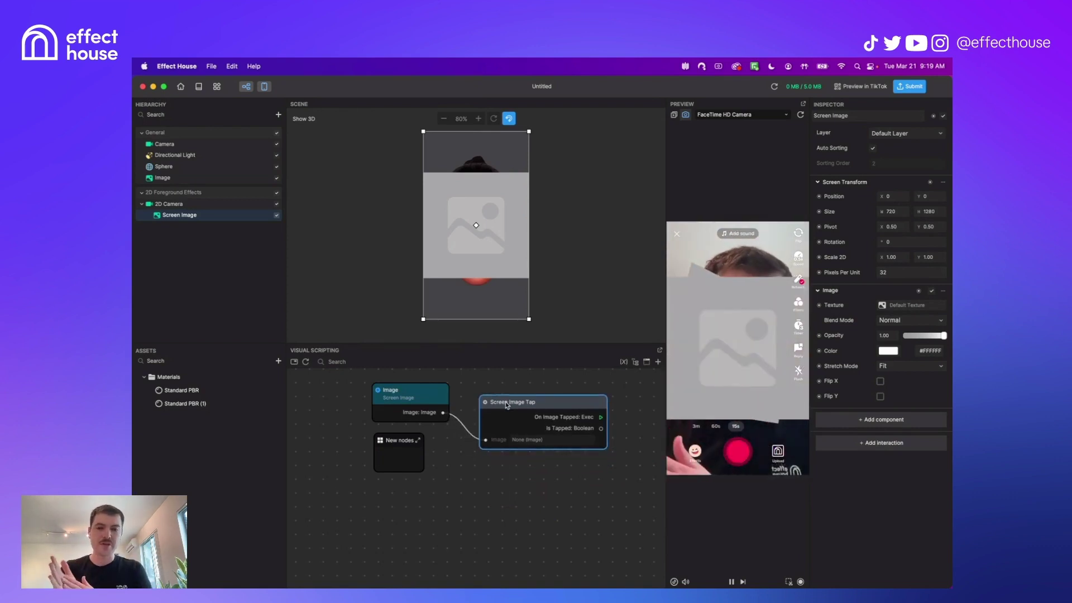
pyautogui.moveTo(529, 404); pyautogui.dragTo(520, 398)
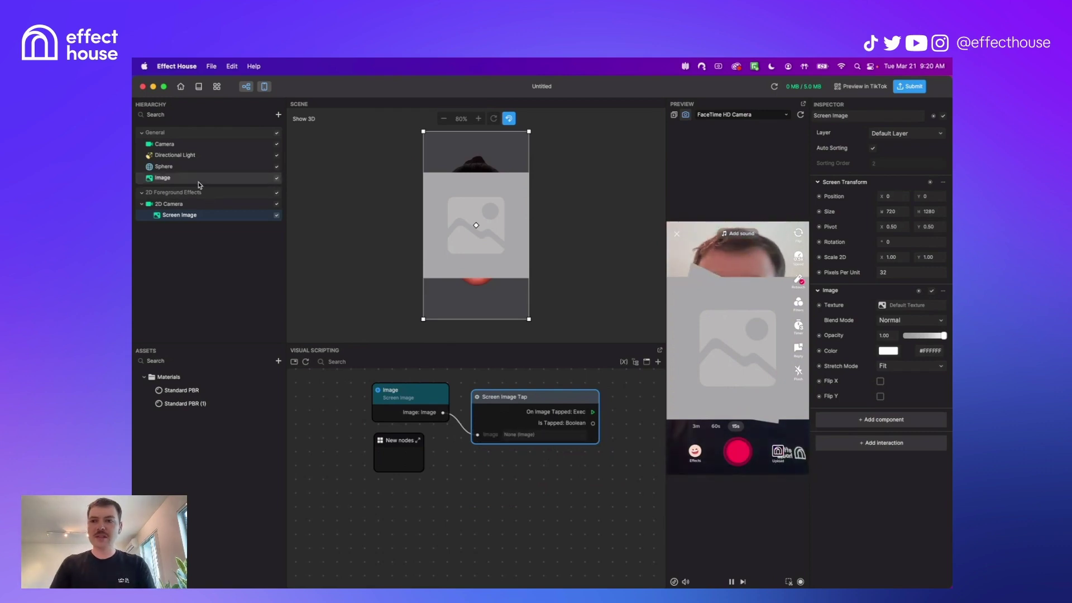
# Step: Delete the 2D Foreground Effects group and the broken Image and Screen Image Tap graph nodes
pyautogui.rightClick(209, 197)
pyautogui.click(224, 227)
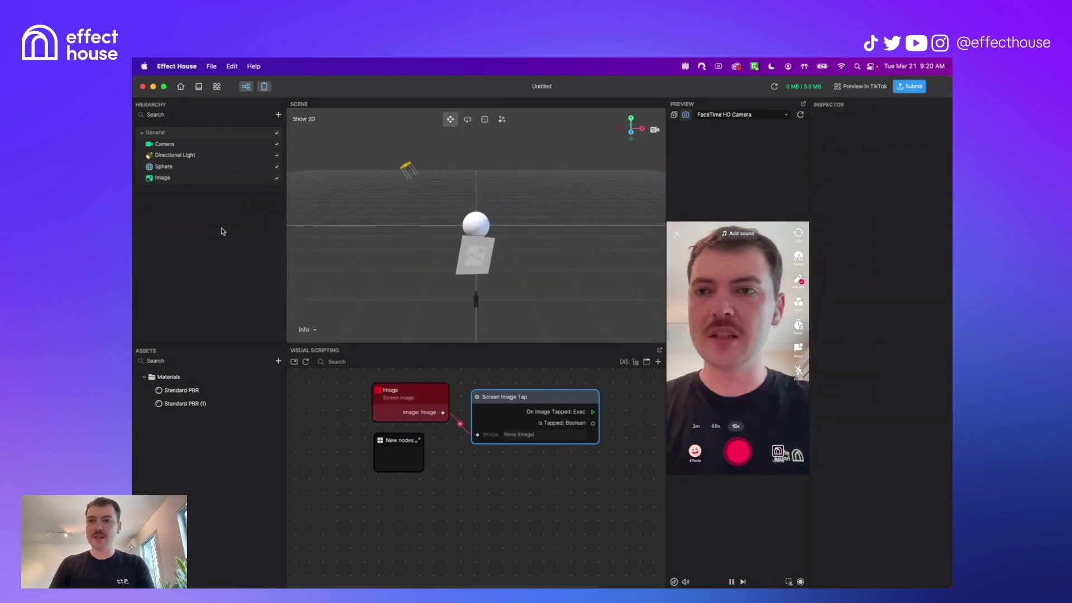
pyautogui.moveTo(502, 467); pyautogui.dragTo(370, 382)
pyautogui.press('Delete')
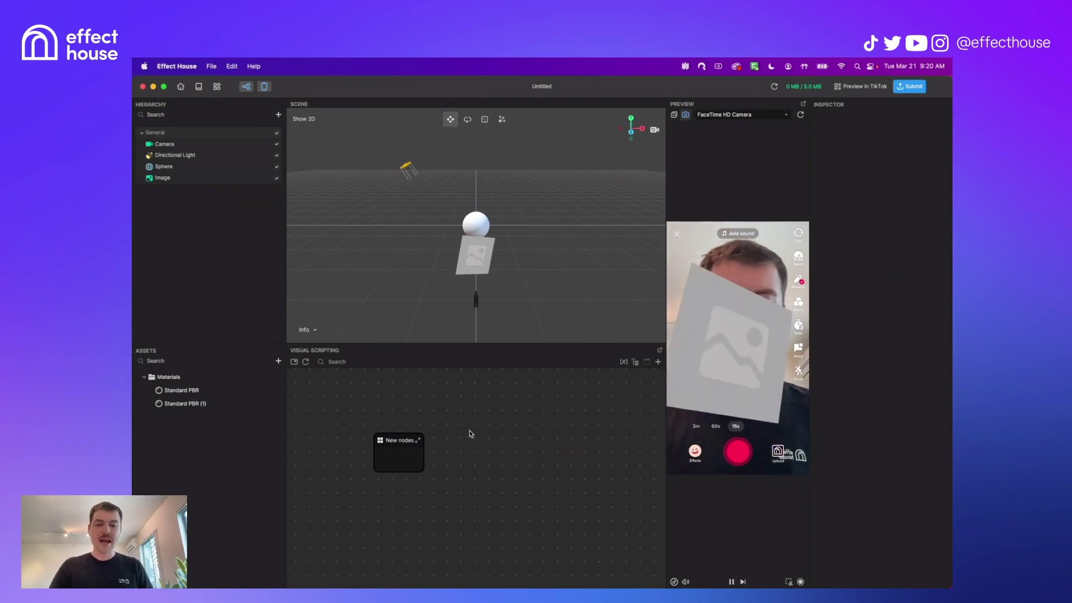
pyautogui.moveTo(470, 434); pyautogui.dragTo(541, 426, button='right')
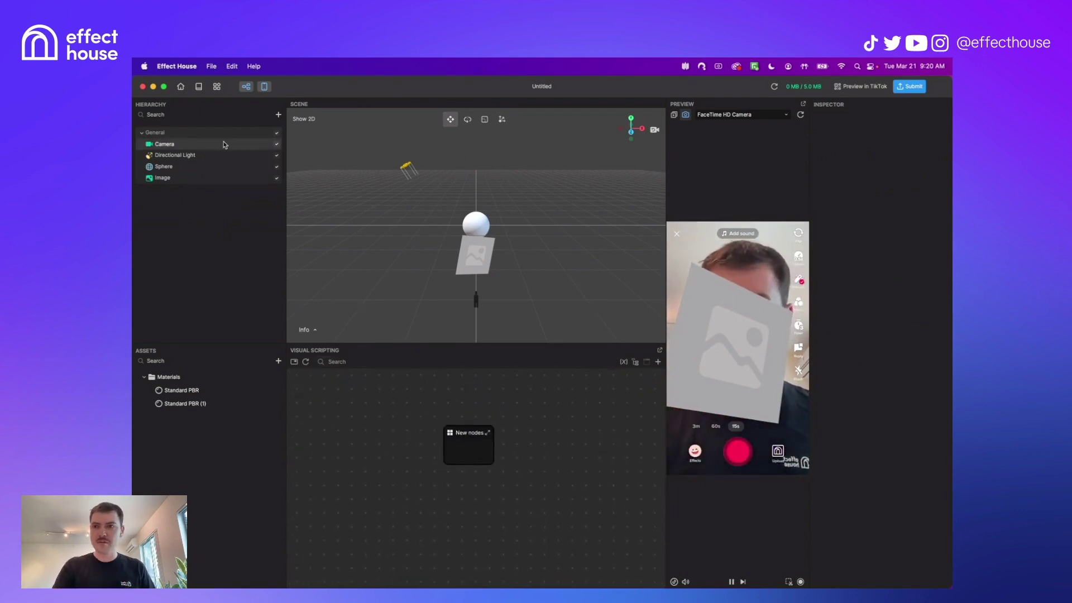
# Step: Delete the Image object from the scene, then pan around the visual scripting graph
pyautogui.click(218, 177)
pyautogui.rightClick(220, 177)
pyautogui.click(239, 208)
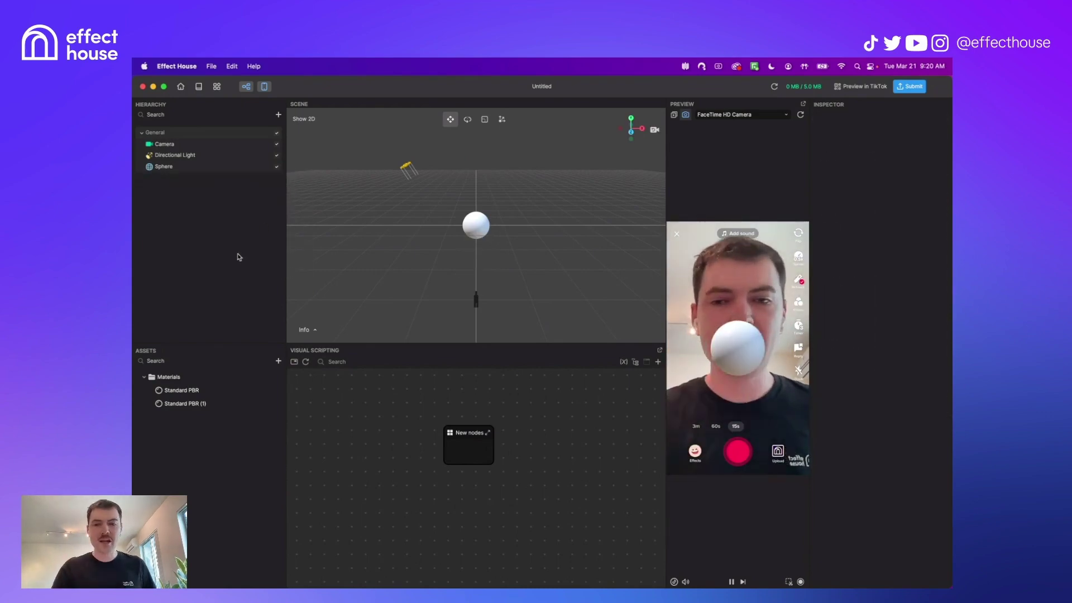
pyautogui.moveTo(429, 453); pyautogui.dragTo(360, 438)
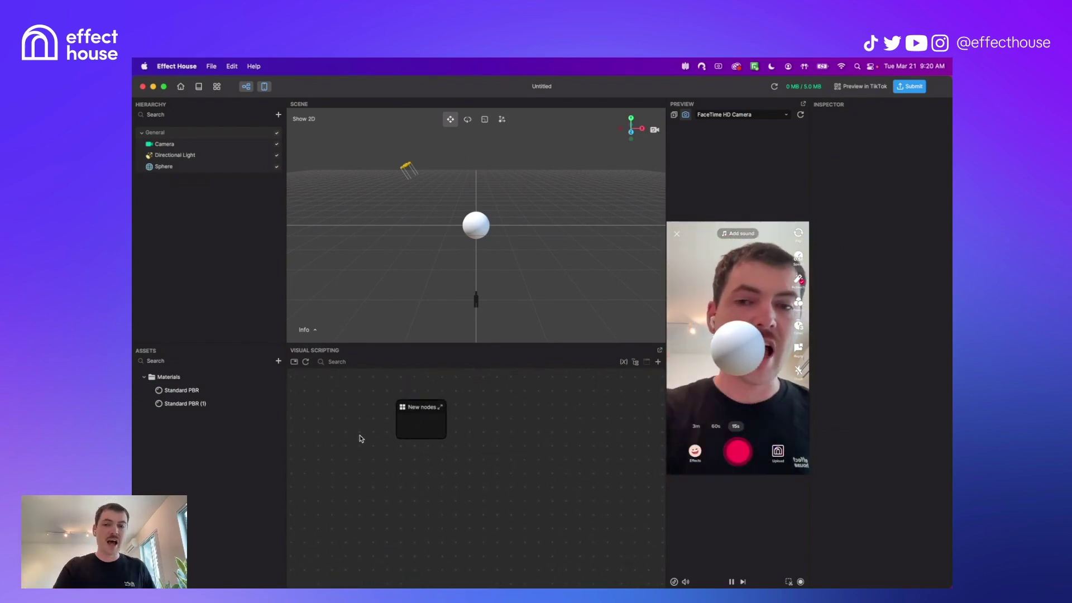
pyautogui.scroll(5, 360, 445)
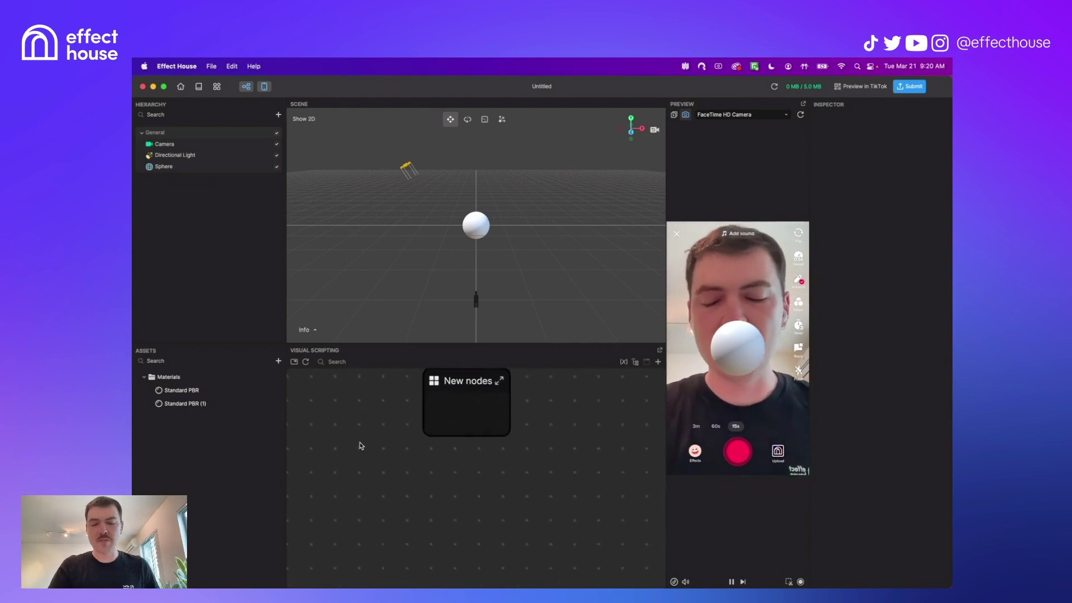
pyautogui.scroll(-3, 360, 445)
pyautogui.moveTo(360, 445); pyautogui.dragTo(376, 484)
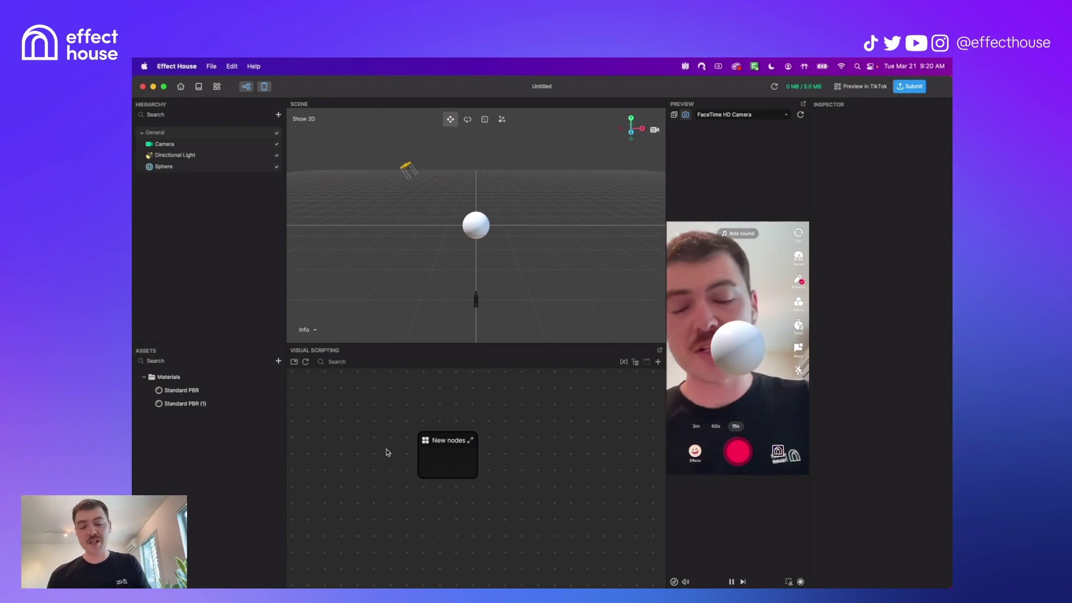
pyautogui.moveTo(386, 452); pyautogui.dragTo(423, 436)
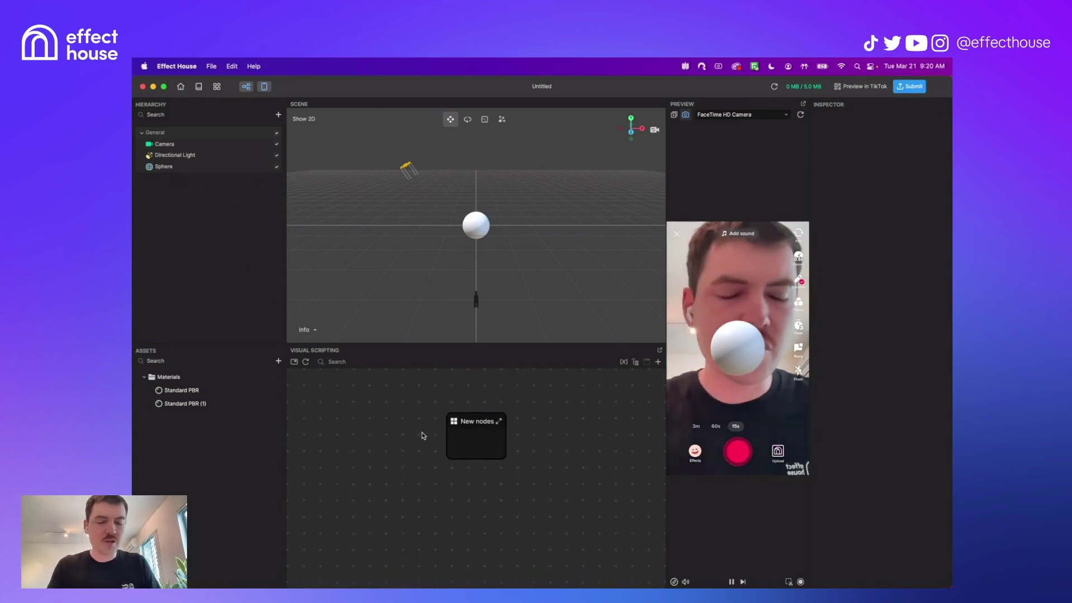
# Step: Add a Face Effects > Eye Color object and set Apply to Left Eye
pyautogui.click(278, 115)
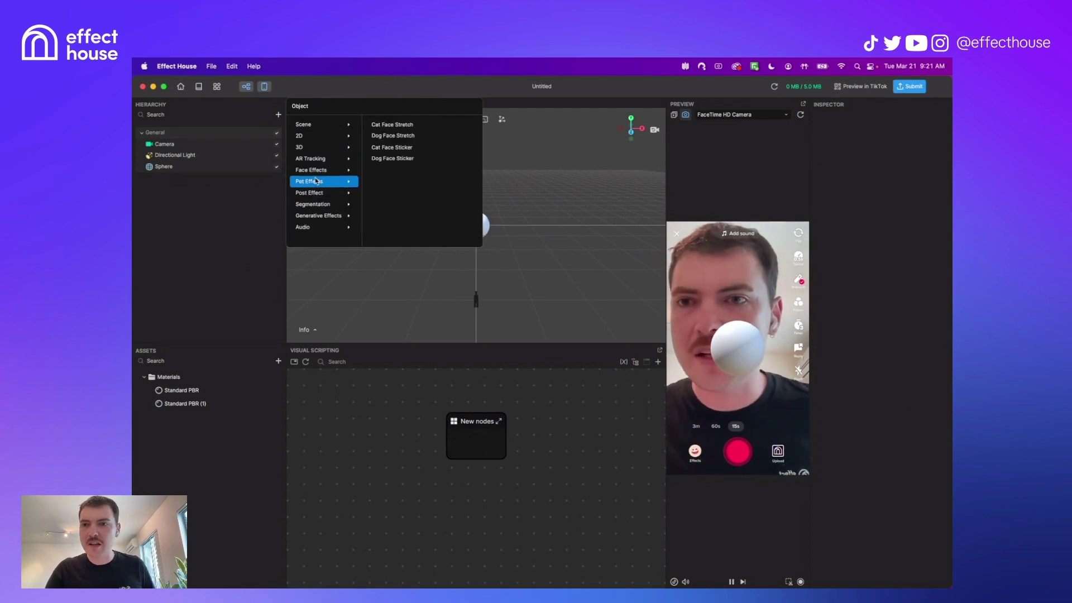
pyautogui.moveTo(321, 170)
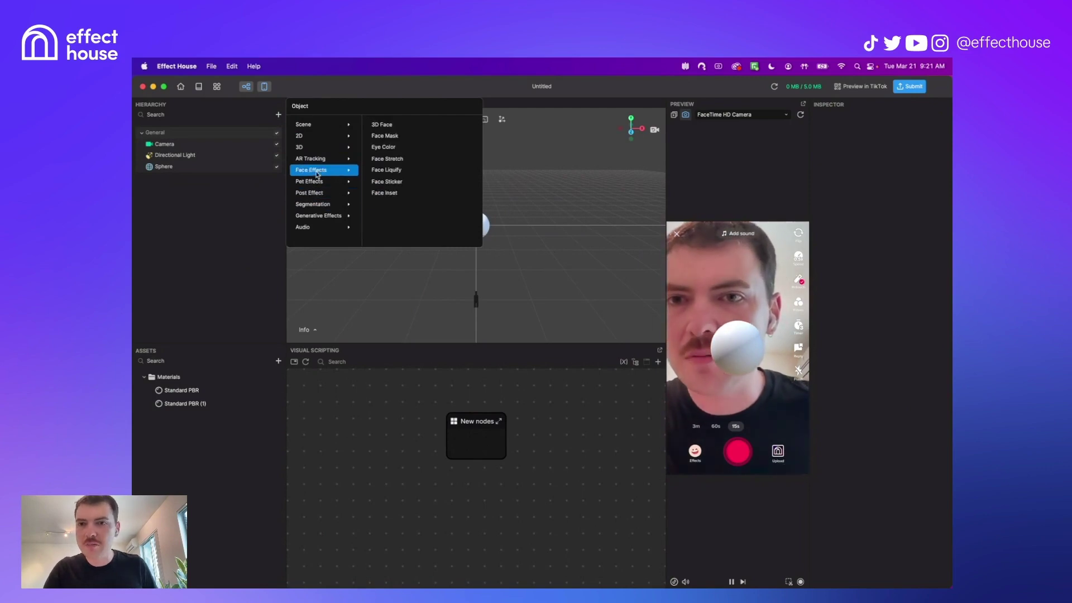
pyautogui.click(383, 147)
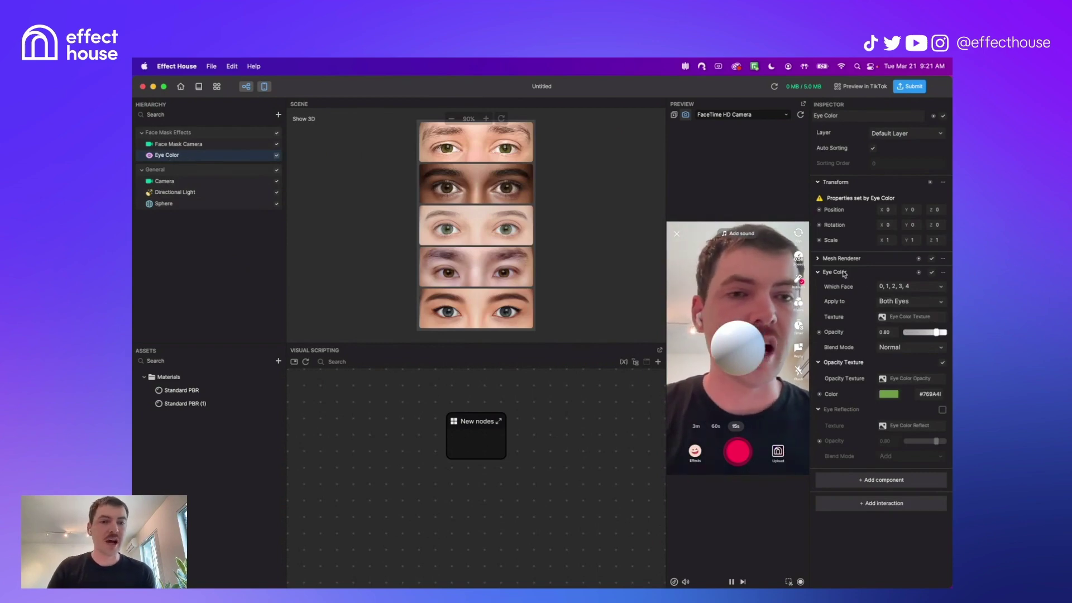
pyautogui.click(905, 302)
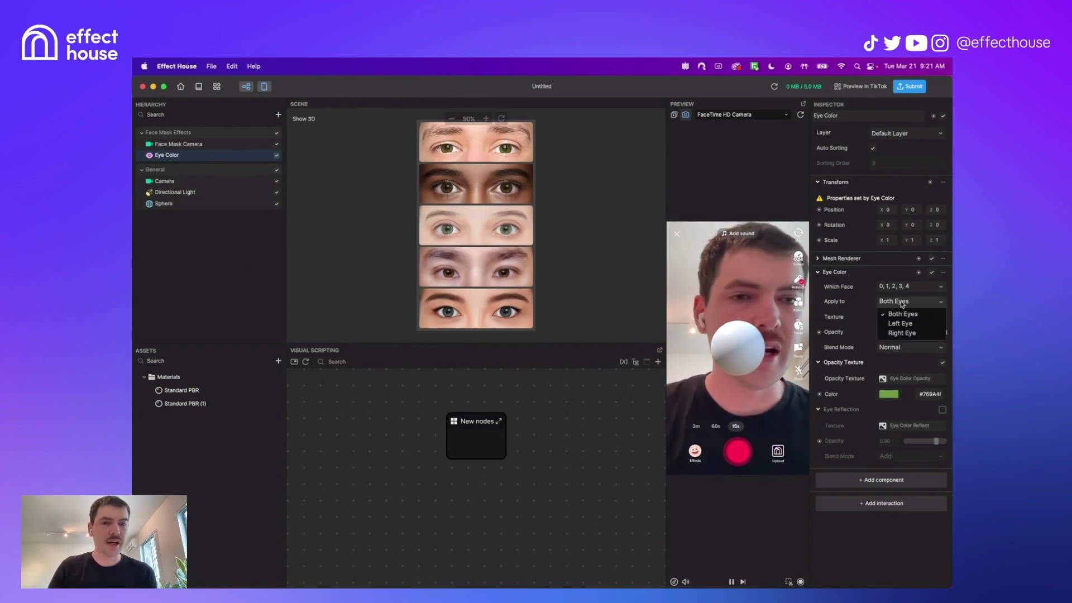
pyautogui.click(906, 325)
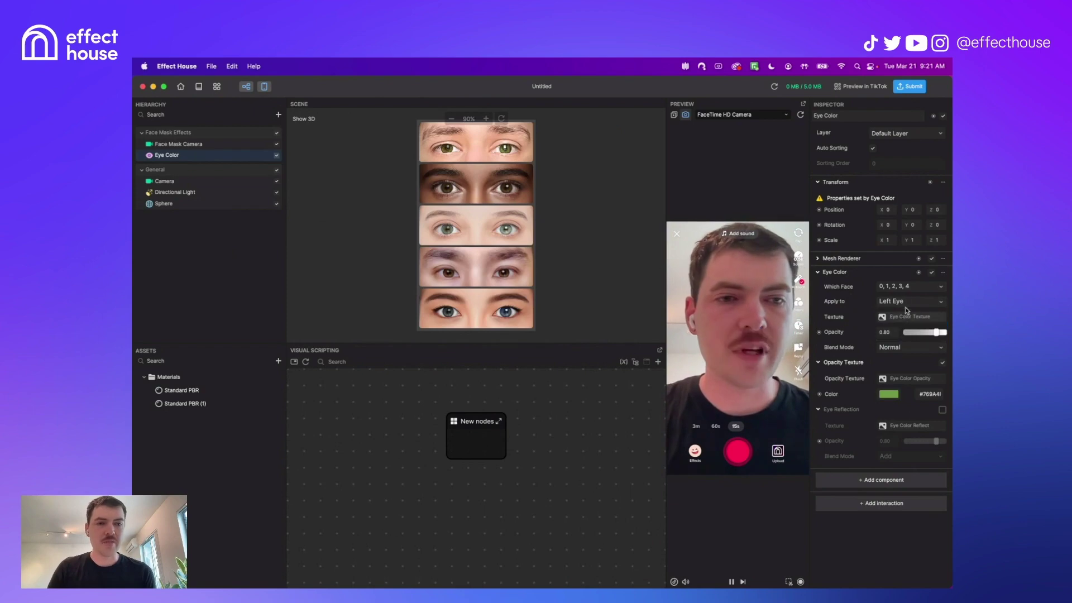
pyautogui.click(907, 306)
pyautogui.click(903, 314)
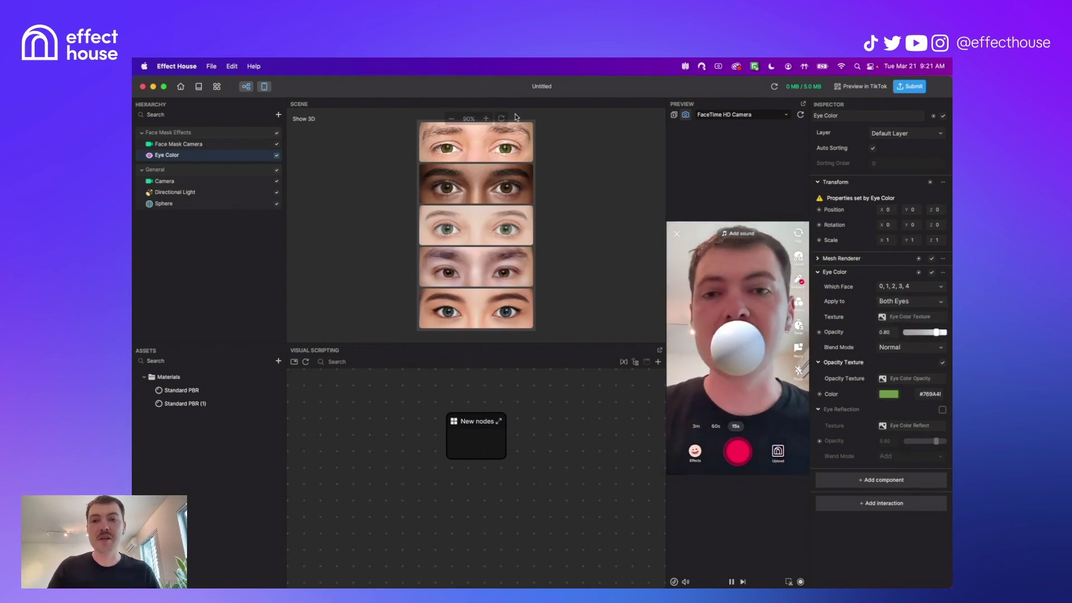
pyautogui.click(903, 307)
pyautogui.click(899, 323)
# Step: Change the Eye Color tint to dark red in the Color picker
pyautogui.scroll(5, 521, 200)
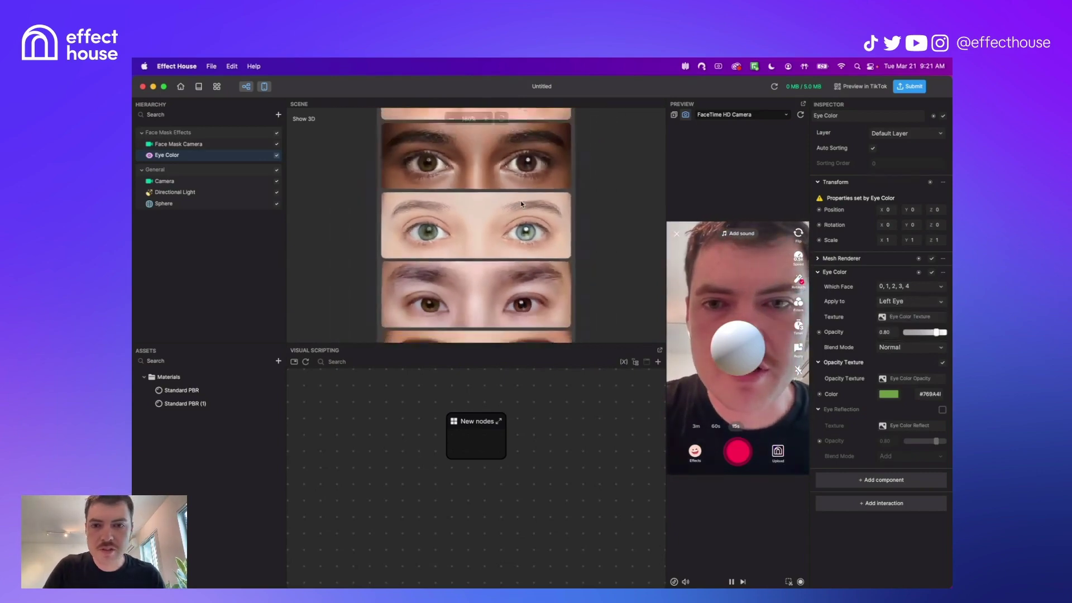
pyautogui.click(889, 394)
pyautogui.moveTo(867, 379); pyautogui.dragTo(875, 382)
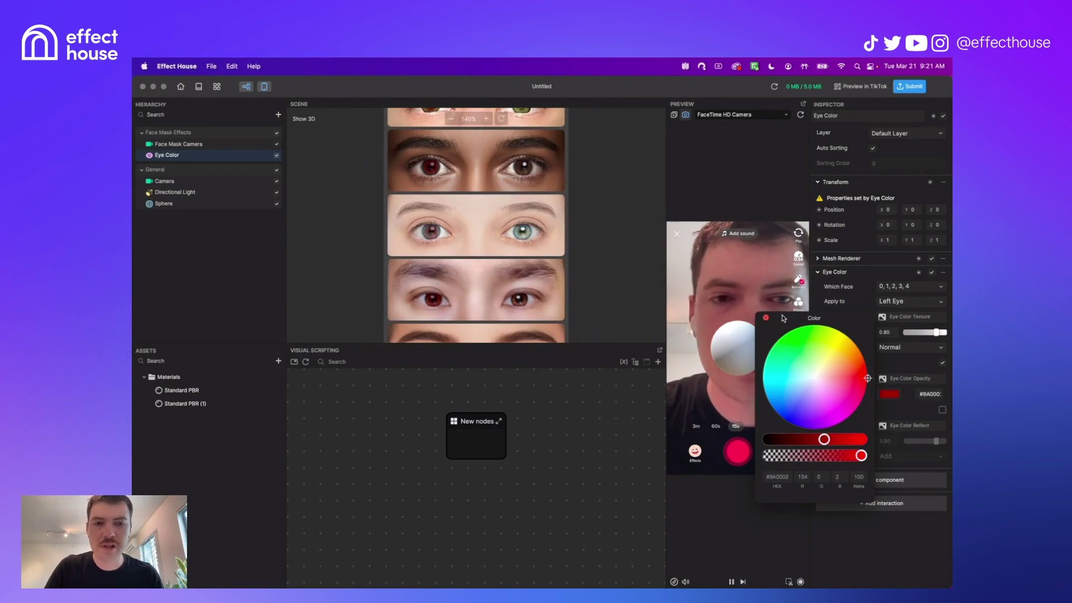
pyautogui.click(497, 282)
pyautogui.scroll(2, 537, 198)
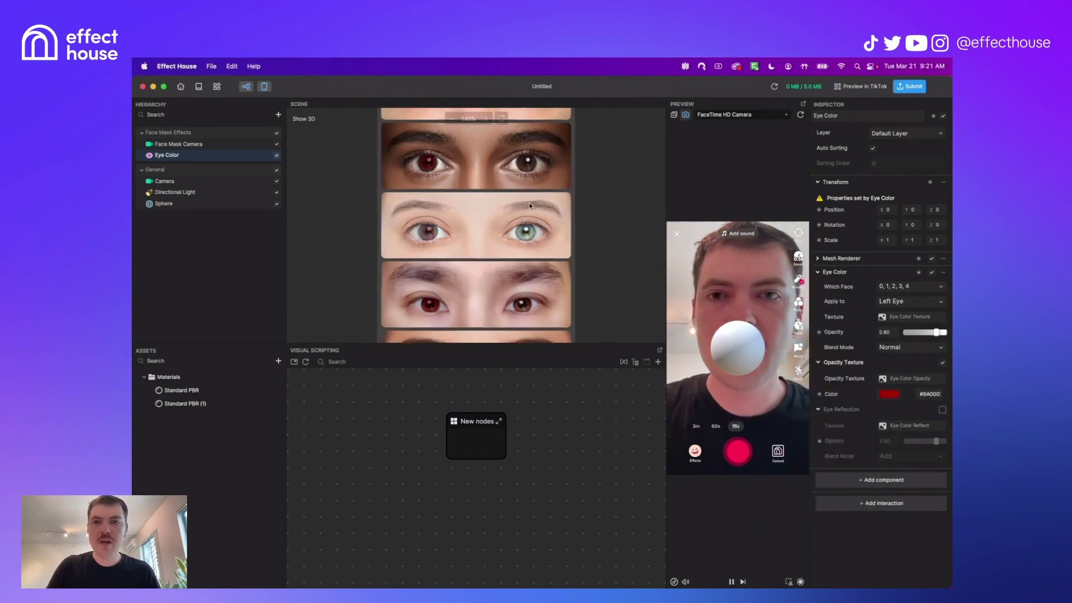
pyautogui.scroll(-5, 533, 202)
pyautogui.scroll(5, 530, 206)
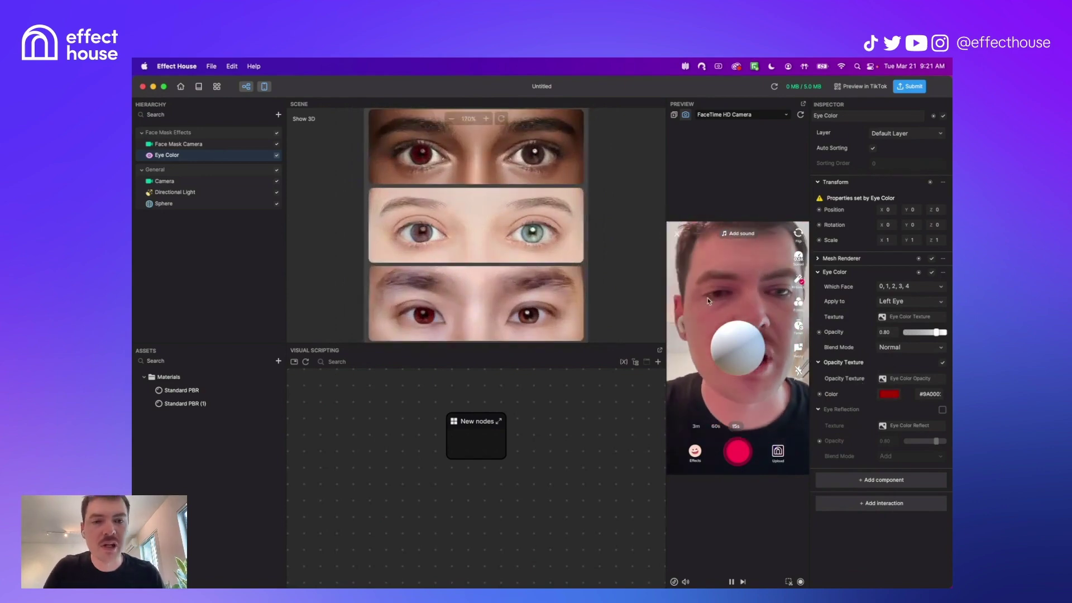
pyautogui.scroll(-4, 420, 275)
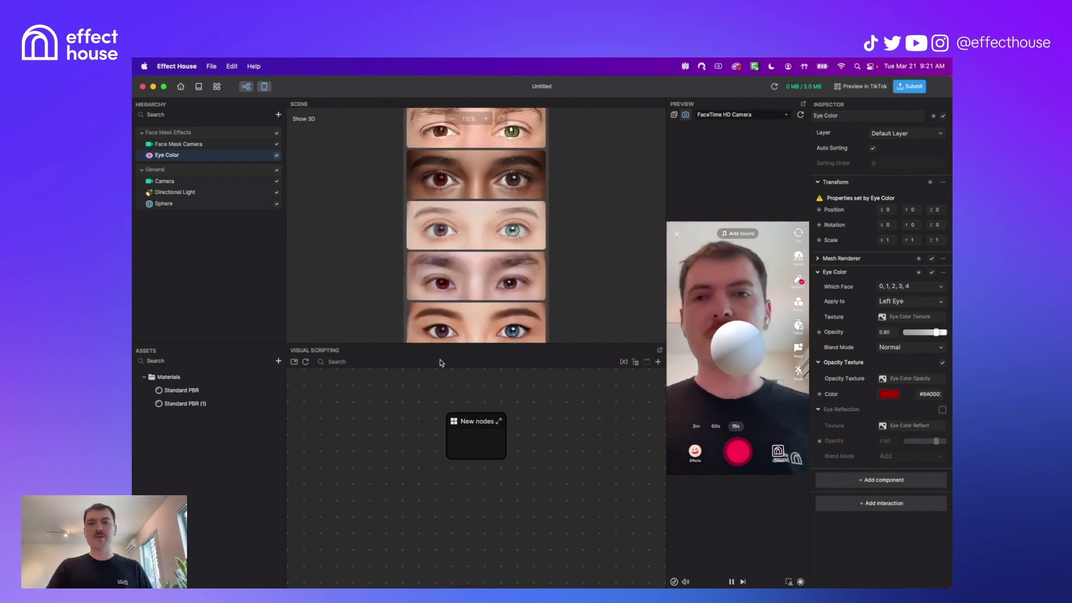
pyautogui.scroll(-3, 447, 208)
pyautogui.scroll(-1, 447, 208)
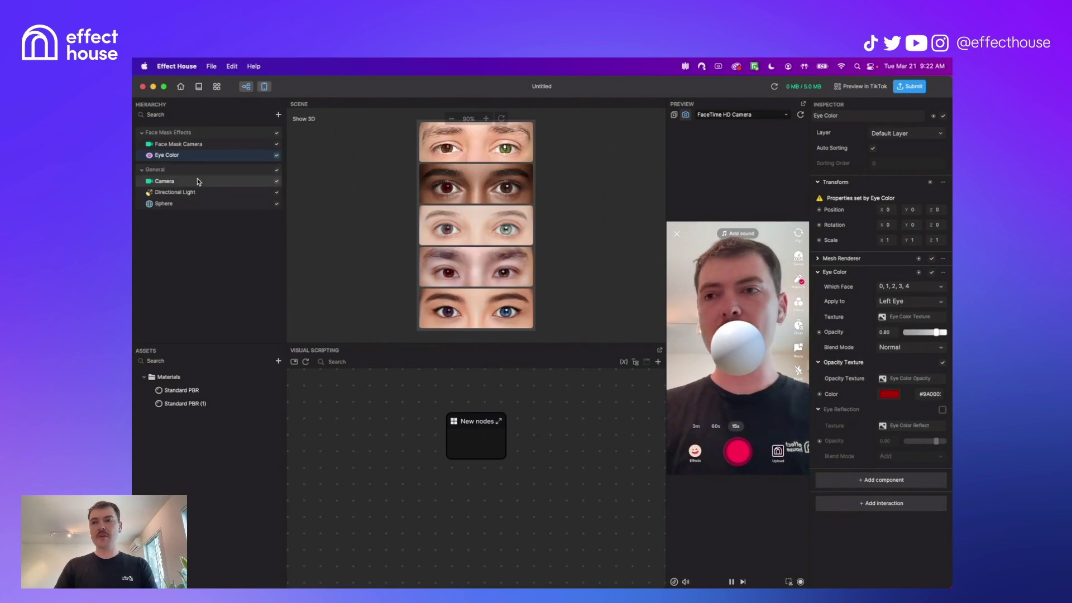
# Step: Select the Sphere to show its properties and zoom the Scene view in slightly
pyautogui.click(193, 203)
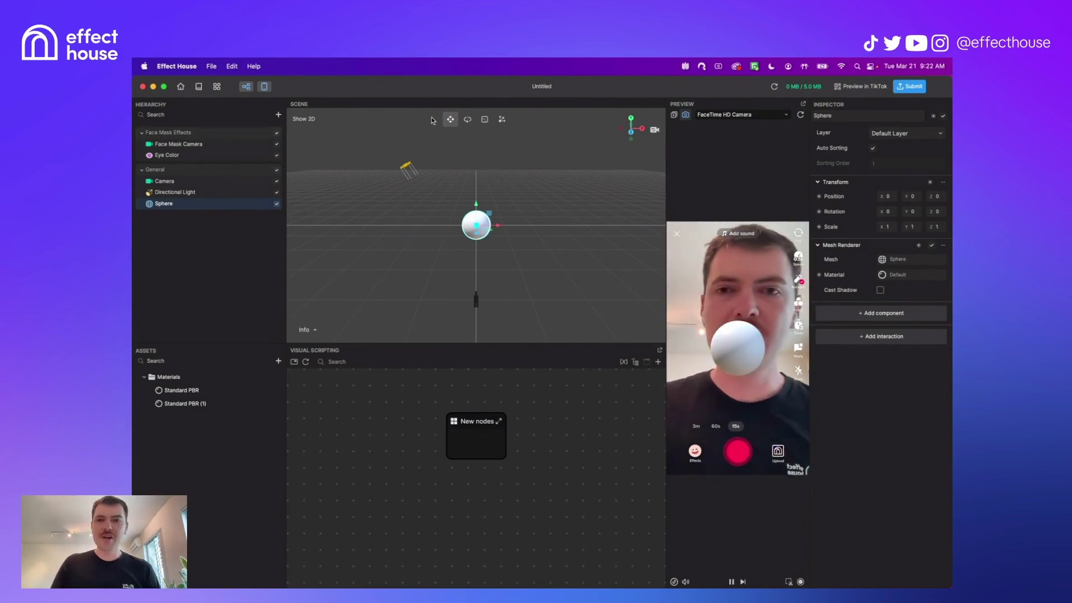
pyautogui.scroll(2, 458, 224)
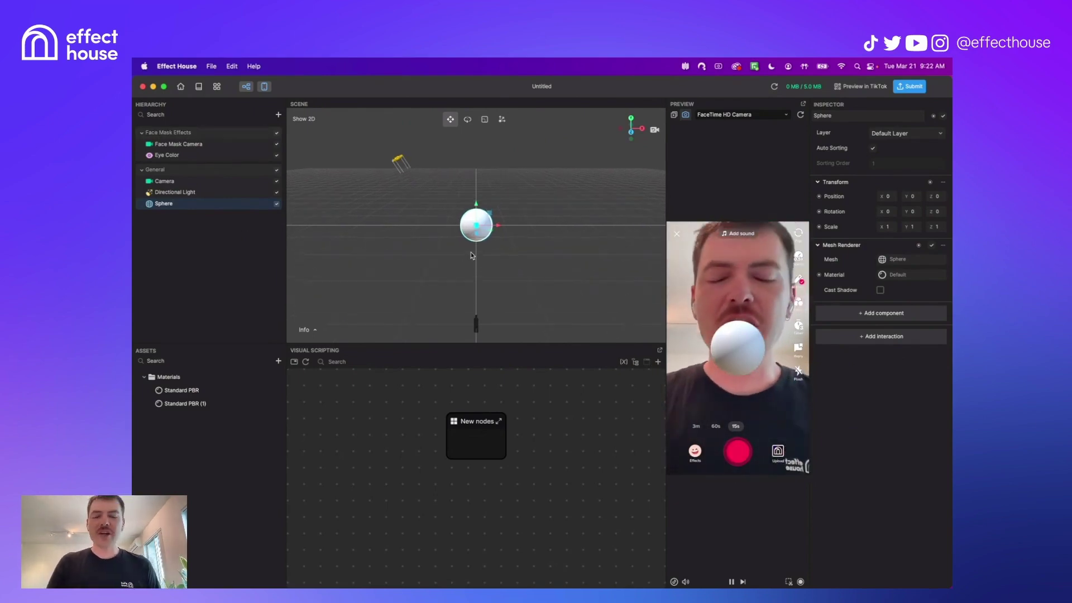